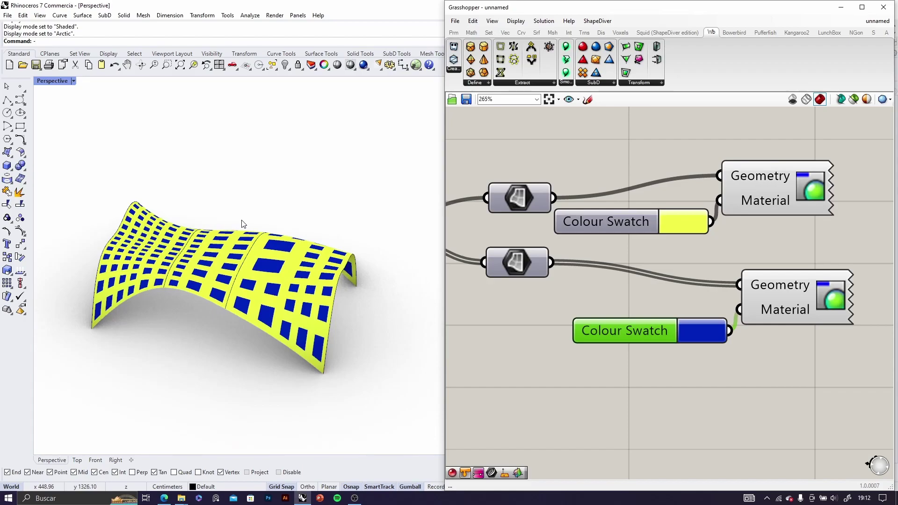
- Examine the finished panelled canopy and the Grasshopper definition behind it, from the colour previews back to the Loft component
scroll(207, 246, "up", 4)
scroll(267, 265, "down", 5)
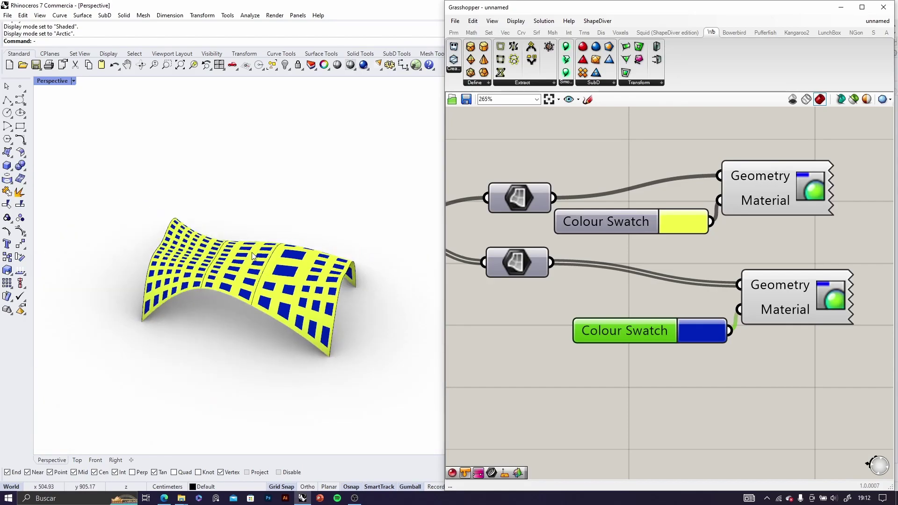
right_click_drag(268, 267, 286, 284)
scroll(286, 285, "up", 2)
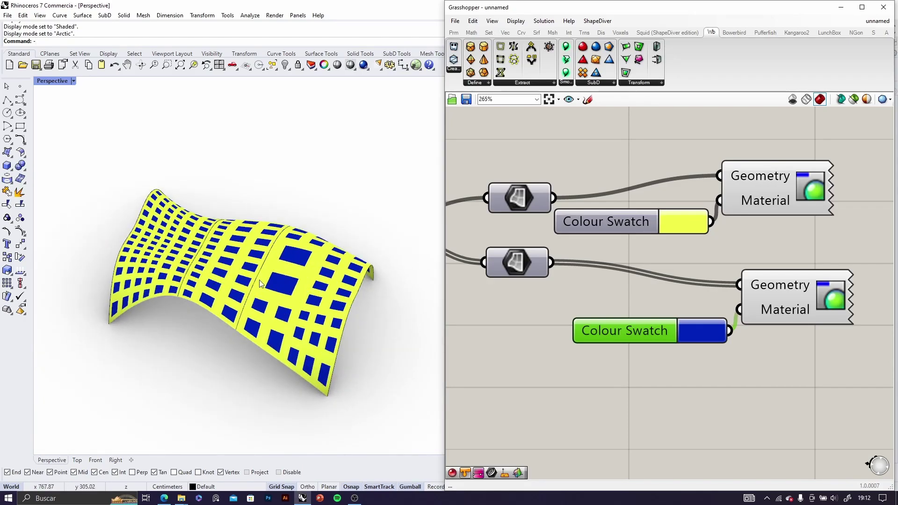
scroll(298, 301, "down", 2)
scroll(624, 295, "down", 5)
scroll(623, 295, "down", 5)
right_click_drag(523, 295, 685, 329)
scroll(449, 302, "up", 2)
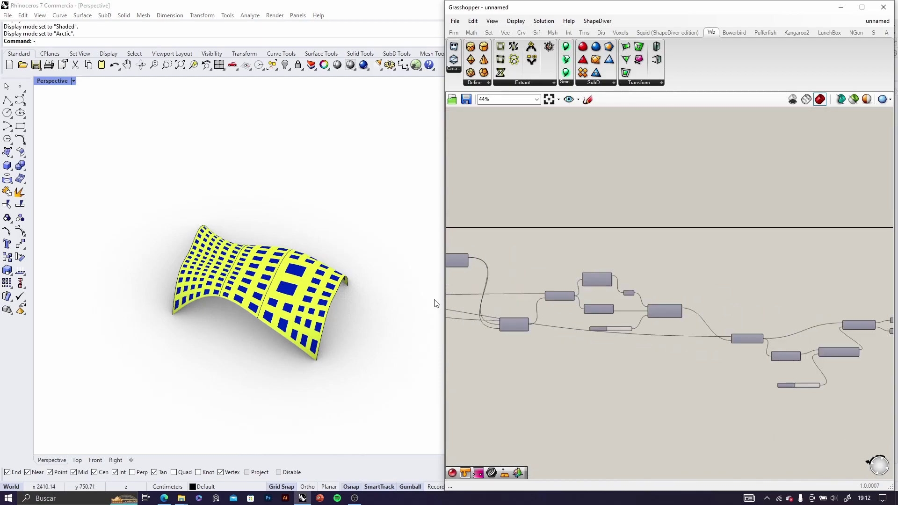
scroll(436, 303, "up", 2)
right_click_drag(451, 301, 655, 333)
right_click_drag(577, 312, 708, 333)
scroll(514, 321, "up", 4)
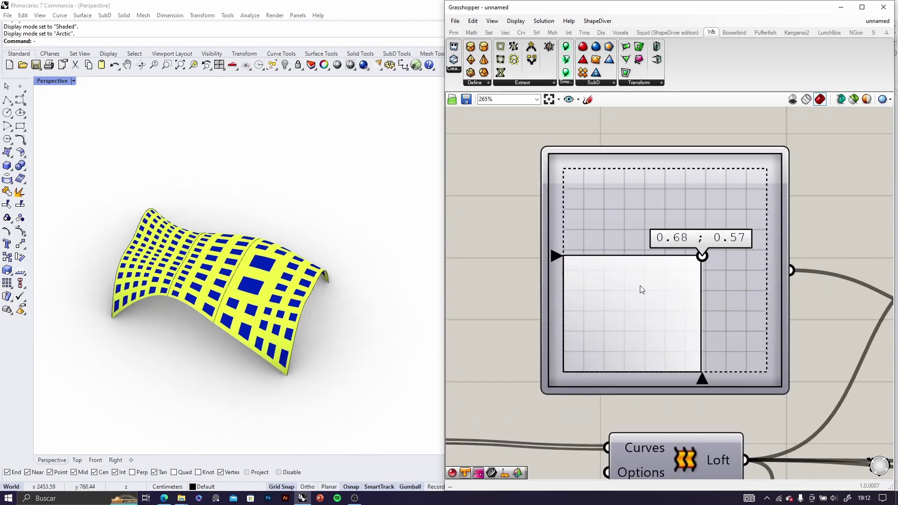
scroll(624, 290, "down", 1)
scroll(650, 289, "up", 1)
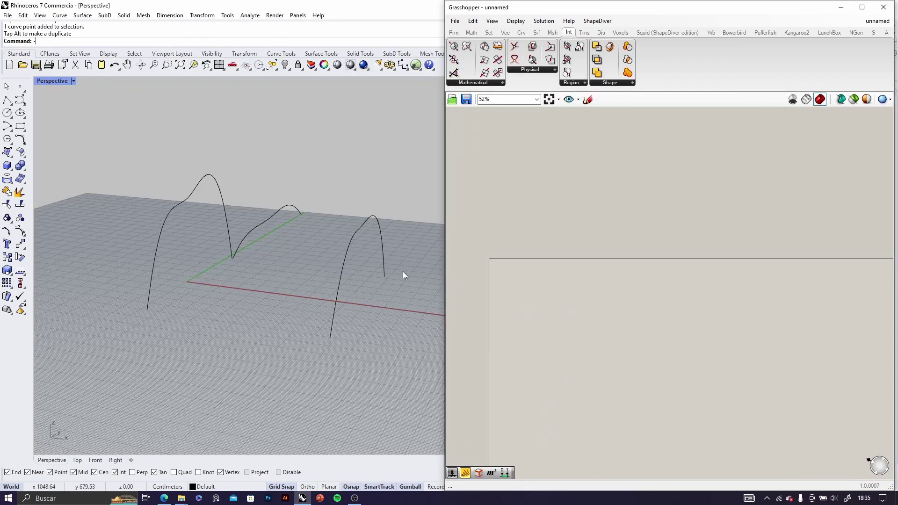
- Move the arch curve farthest along the X axis further outward in the X direction
right_click_drag(404, 275, 340, 269)
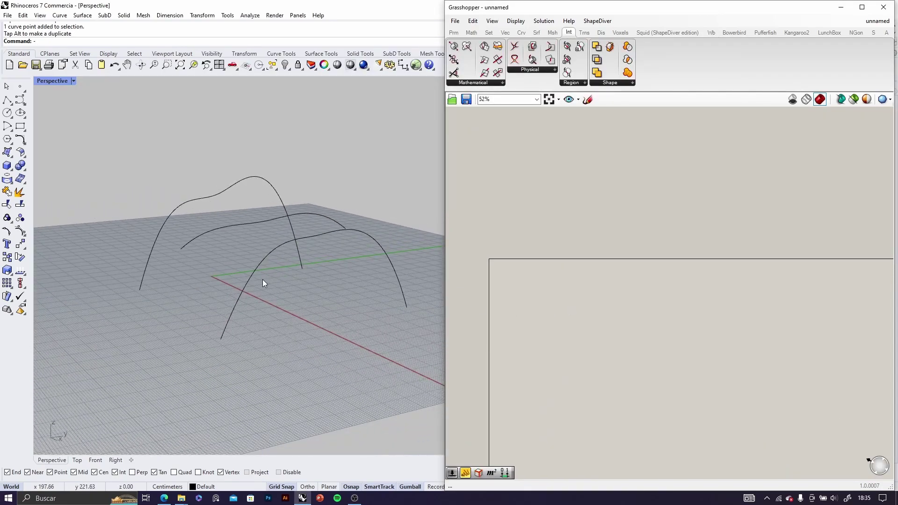
right_click_drag(178, 276, 327, 265)
left_click(265, 242)
right_click_drag(265, 243, 319, 273)
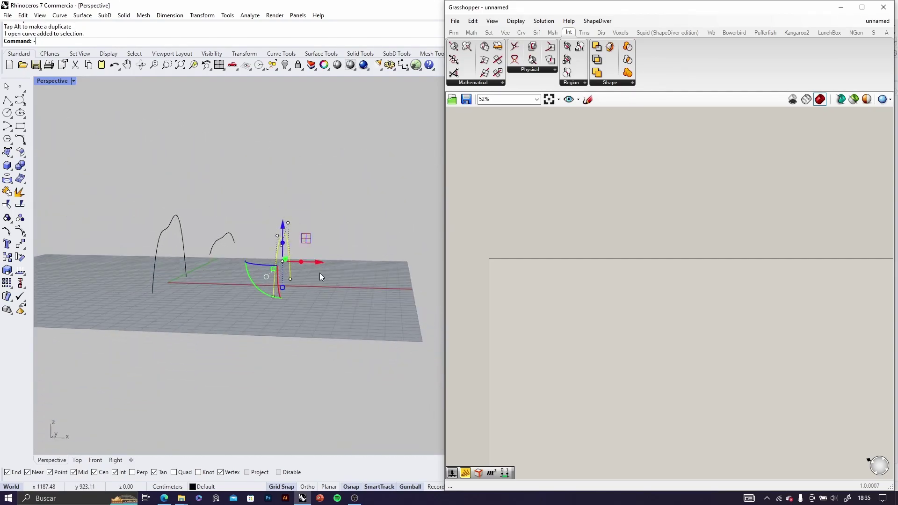
left_click_drag(315, 266, 346, 268)
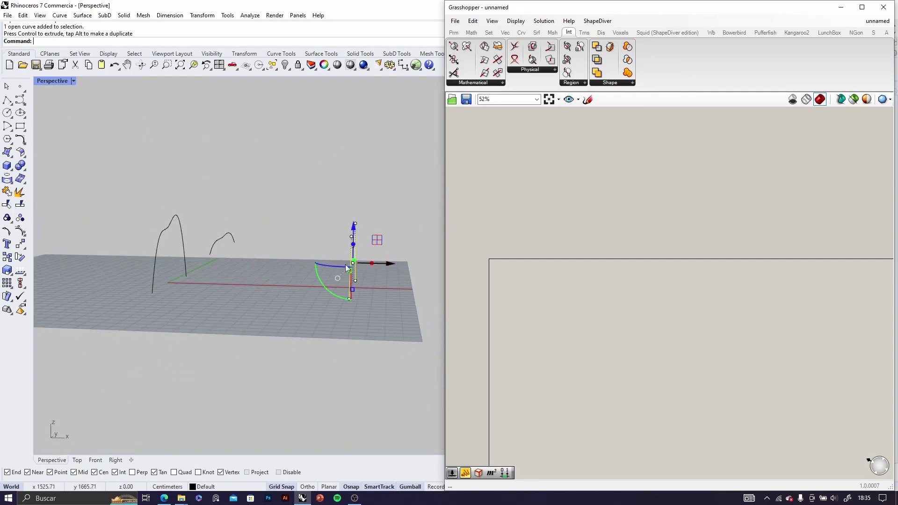
- Duplicate the low middle arch curve along the X axis, placing the copy between it and the far end curve
left_click(220, 240)
right_click_drag(219, 239, 256, 251)
left_click_drag(257, 241, 319, 247)
key("alt")
left_click(248, 320)
right_click_drag(248, 319, 308, 256)
- Add a Curve parameter to the empty Grasshopper canvas
right_click_drag(541, 301, 540, 214)
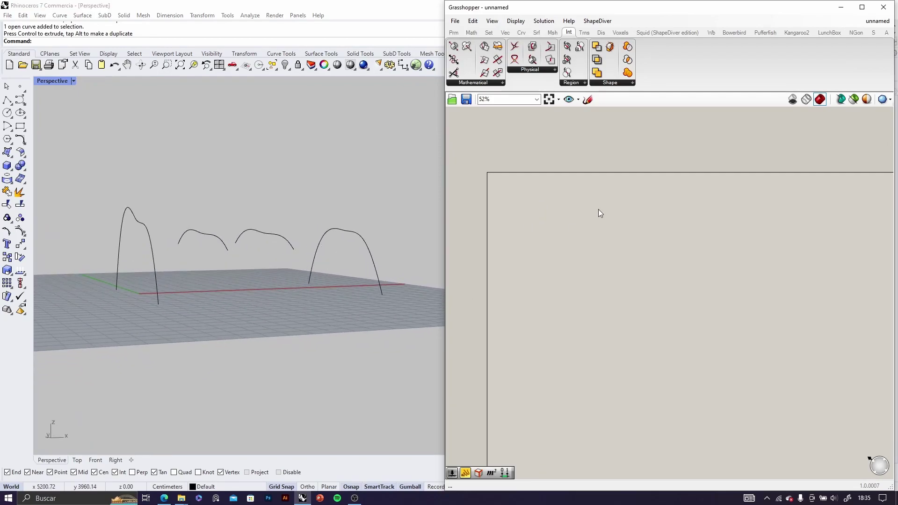
double_click(517, 196)
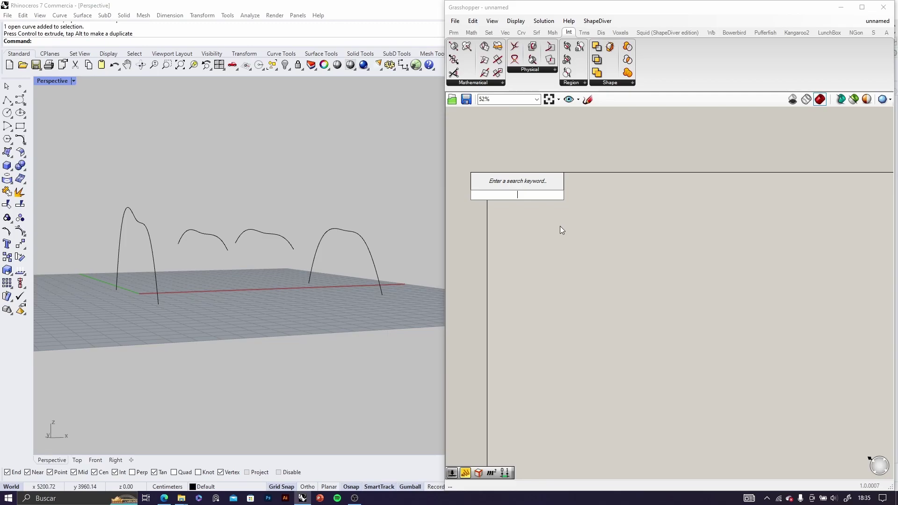
type("crv")
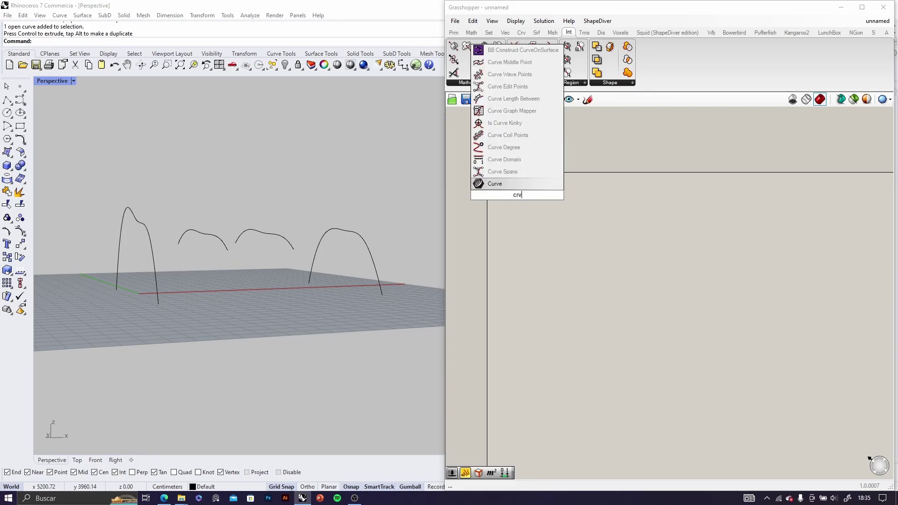
left_click(504, 184)
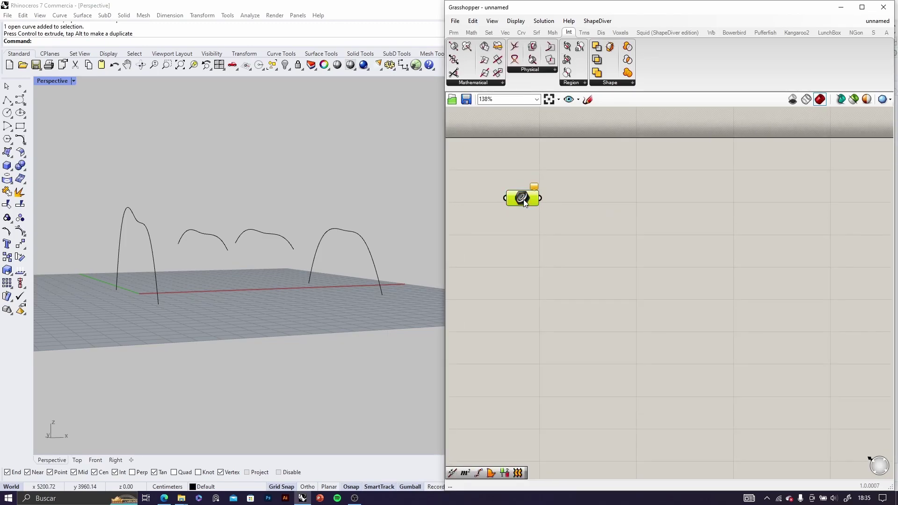
- Reference all four arch curves in the Curve parameter as multiple curves, in order from one end to the other
right_click(524, 199)
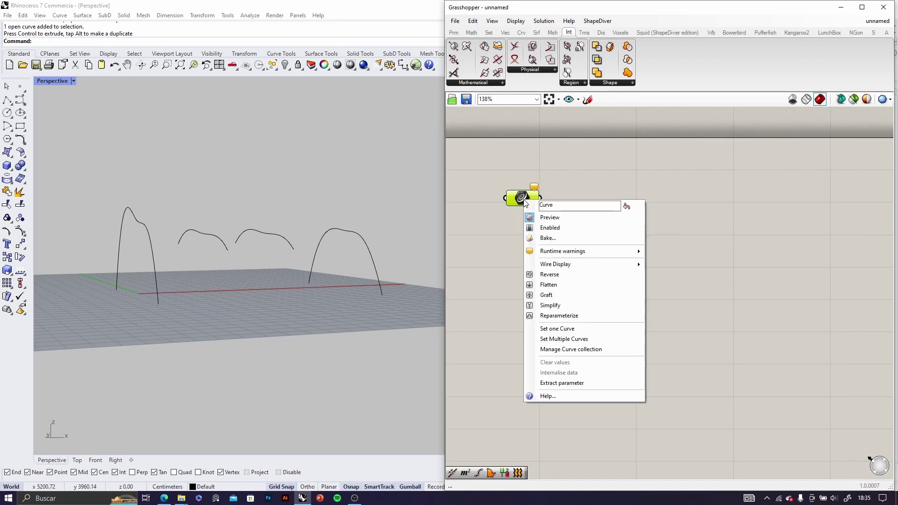
left_click(571, 342)
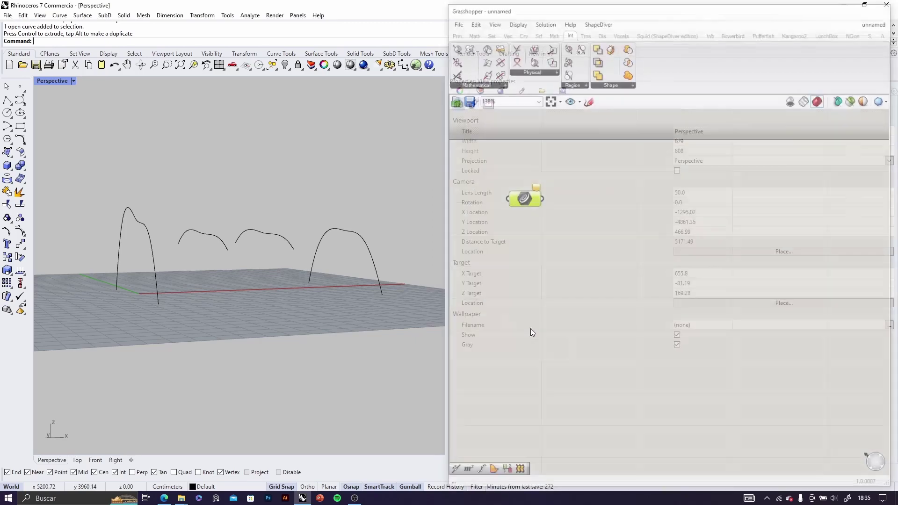
left_click(147, 231)
left_click(210, 240)
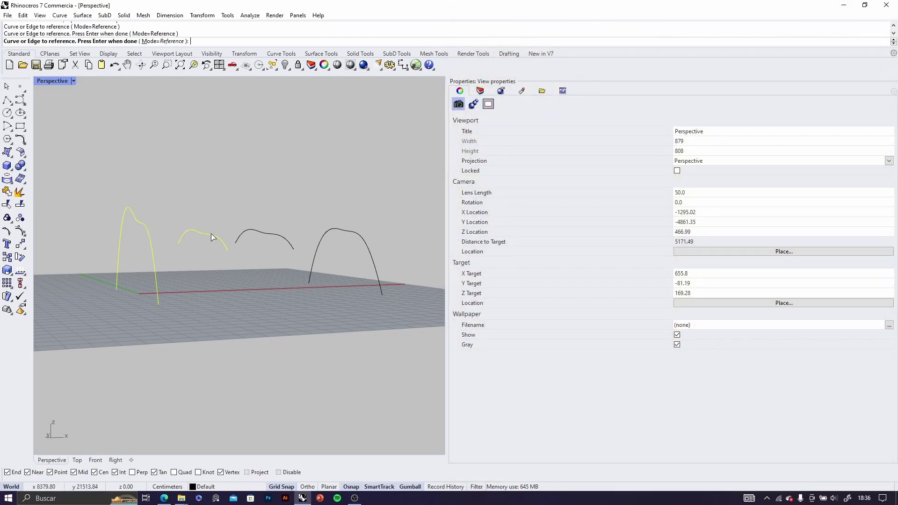
left_click(280, 238)
left_click(364, 243)
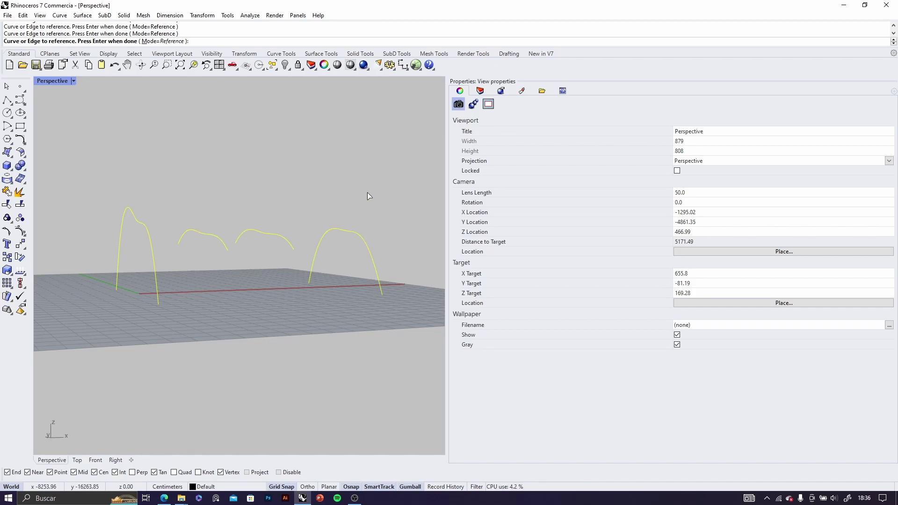
key("Return")
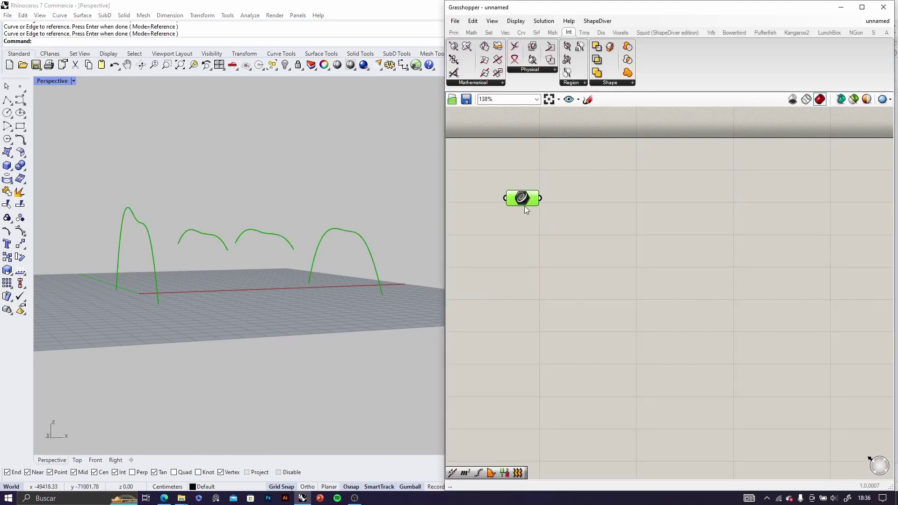
- Reposition the Curve parameter, add a Loft component and connect the curves to its Curves input
left_click_drag(523, 200, 534, 218)
right_click_drag(368, 203, 304, 234)
left_click_drag(532, 219, 523, 211)
right_click_drag(552, 251, 650, 253)
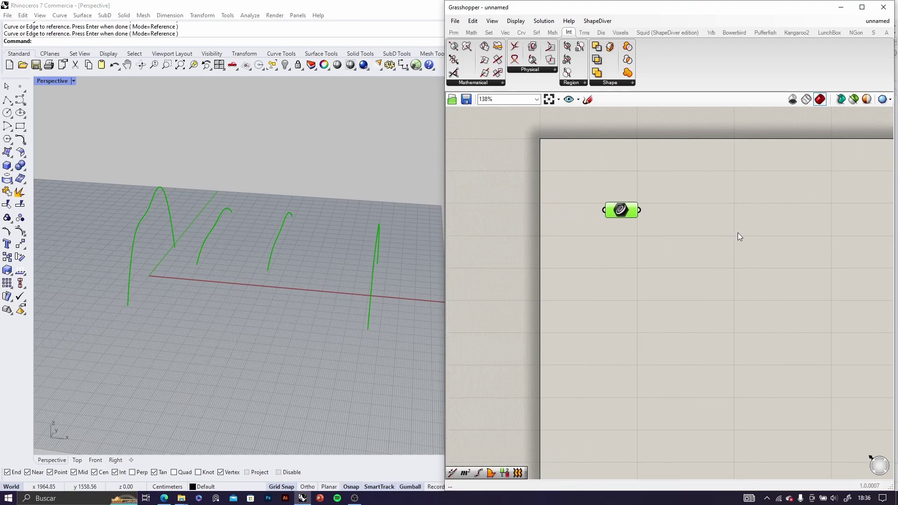
double_click(699, 232)
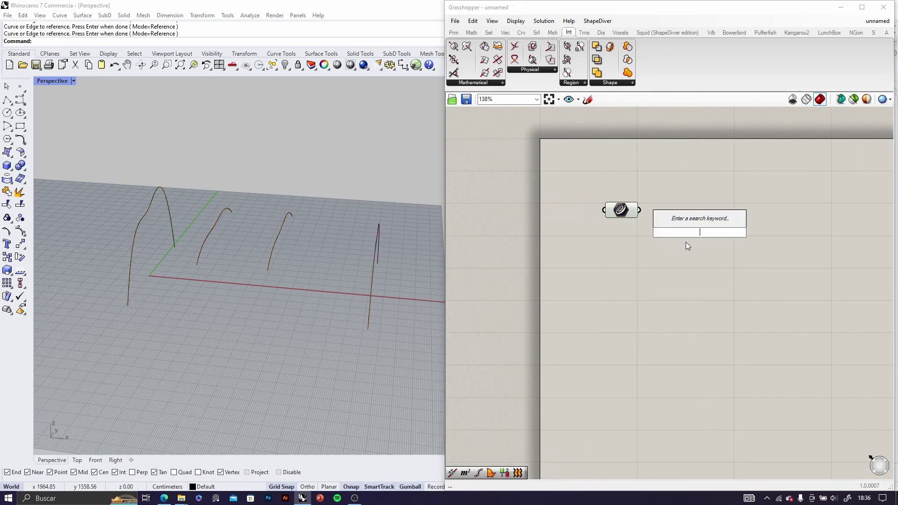
type("loft")
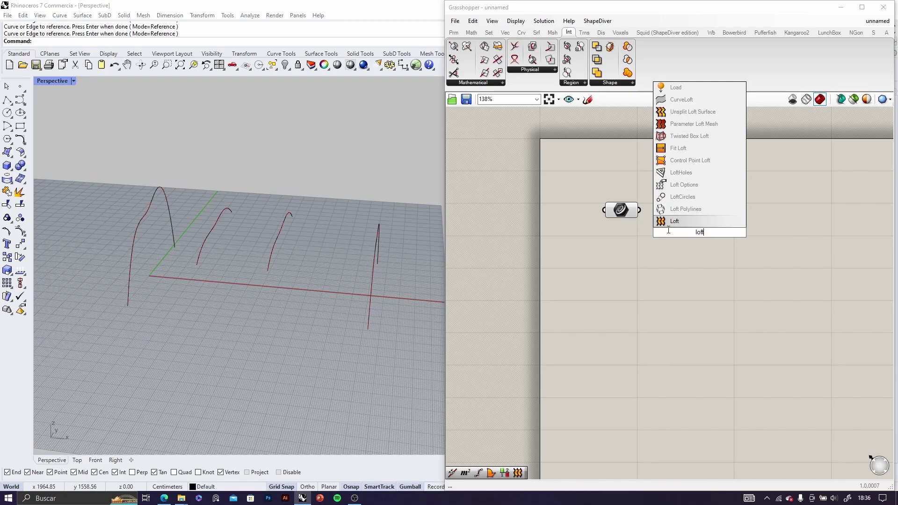
left_click(671, 221)
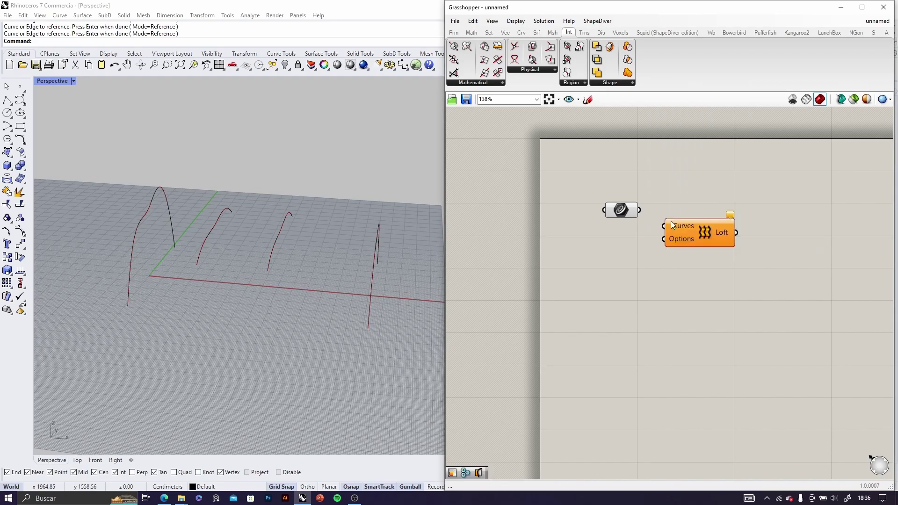
left_click_drag(639, 210, 664, 226)
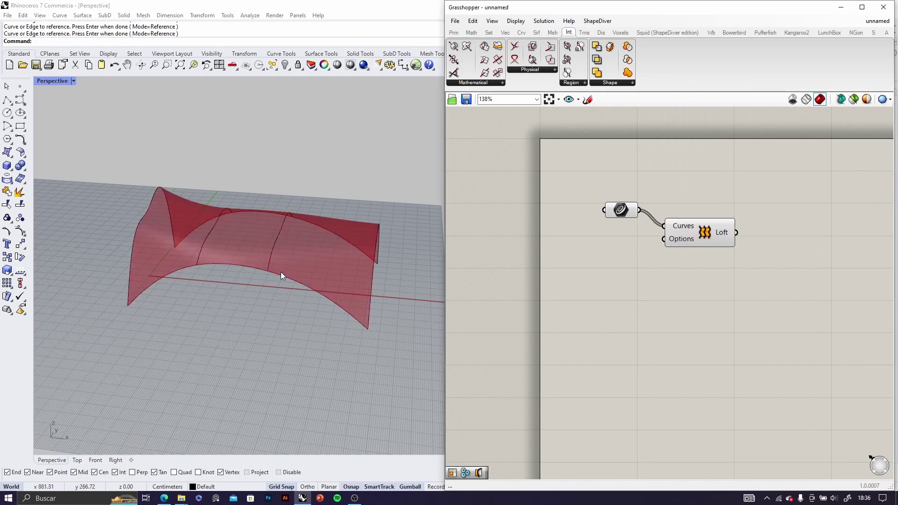
- Reshape the loft by raising one inner control point of the end curve farthest from the origin
right_click_drag(284, 274, 324, 227)
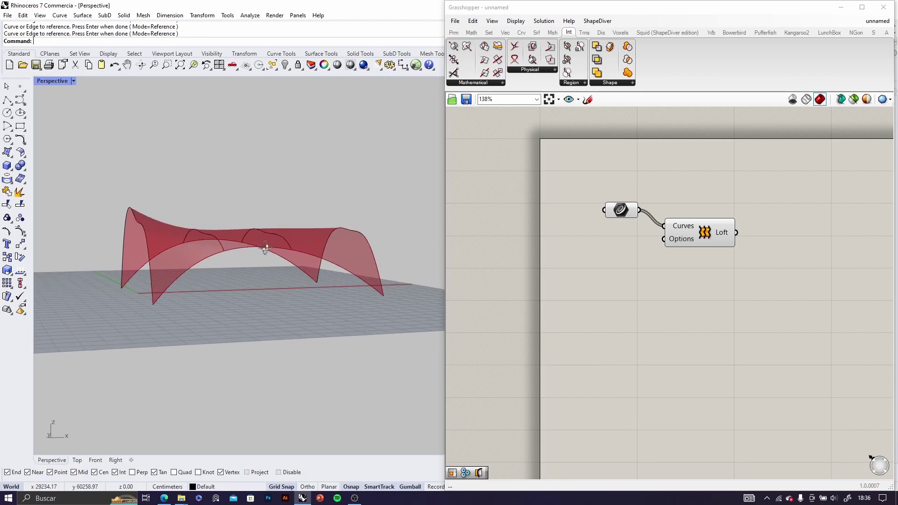
right_click_drag(262, 247, 272, 262)
left_click(341, 203)
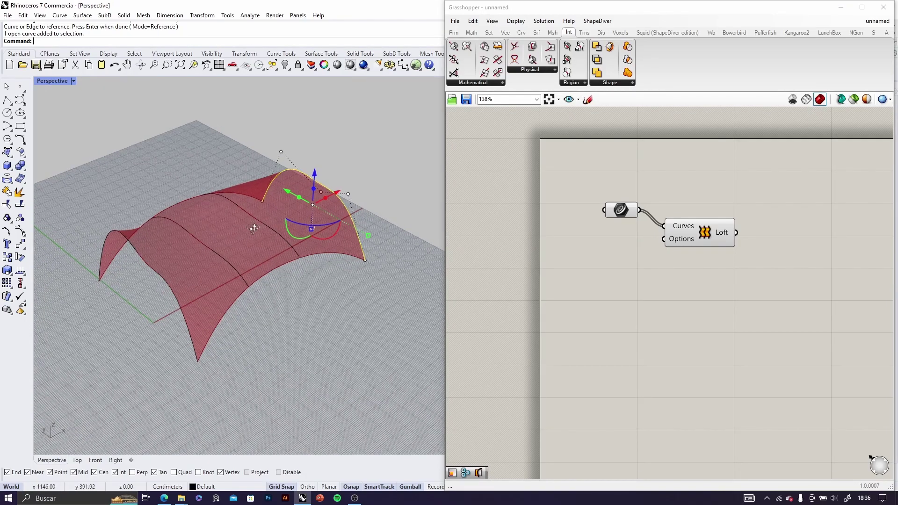
scroll(241, 190, "up", 5)
left_click(226, 185)
scroll(237, 186, "down", 6)
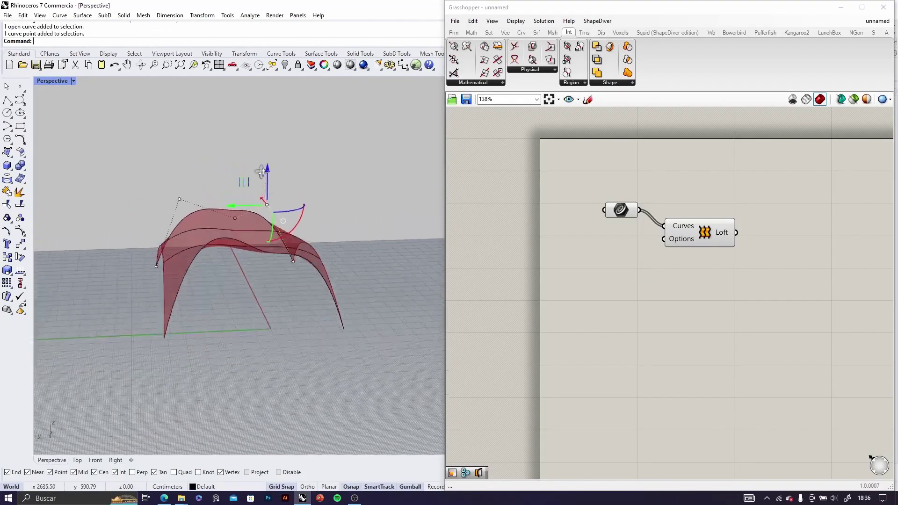
left_click_drag(276, 188, 276, 166)
right_click_drag(269, 216, 302, 266)
- Raise the middle control point of the inner curve next to the far end curve, then deselect it
right_click_drag(165, 225, 309, 214)
scroll(268, 214, "up", 4)
left_click(322, 223)
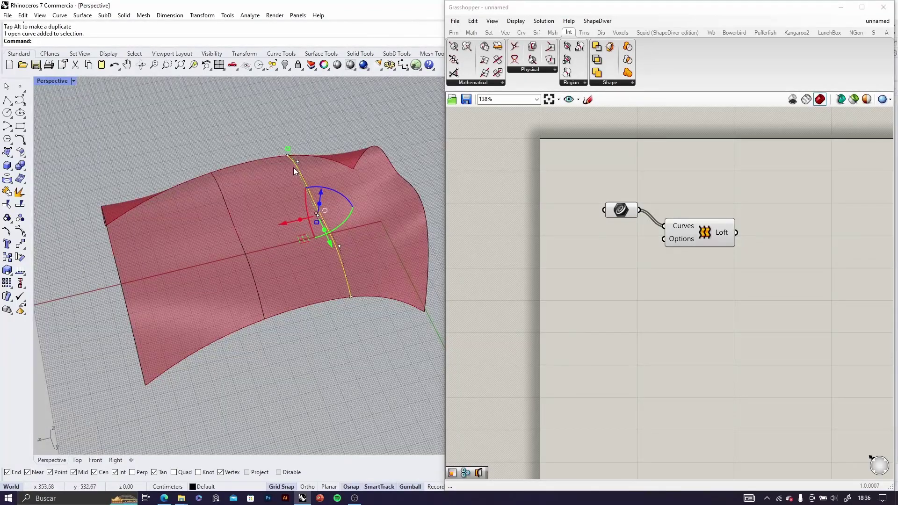
right_click_drag(288, 149, 254, 215)
scroll(252, 218, "up", 3)
scroll(249, 218, "down", 4)
scroll(262, 212, "up", 8)
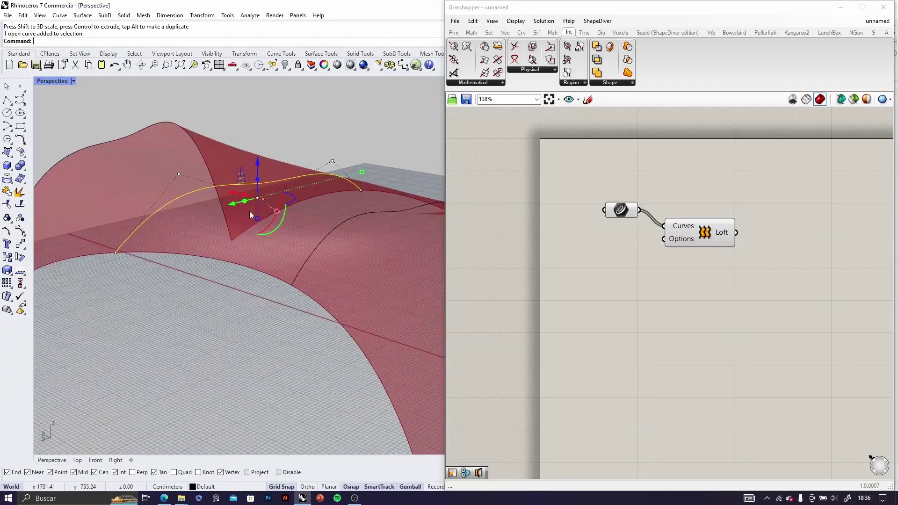
scroll(277, 206, "down", 7)
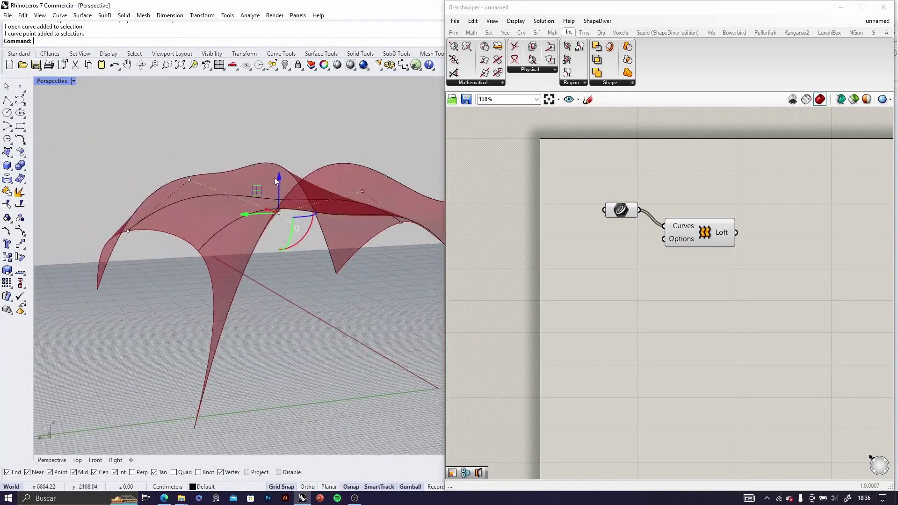
left_click(280, 188)
scroll(269, 199, "down", 6)
right_click_drag(229, 232, 257, 275)
left_click(338, 316)
scroll(257, 274, "up", 6)
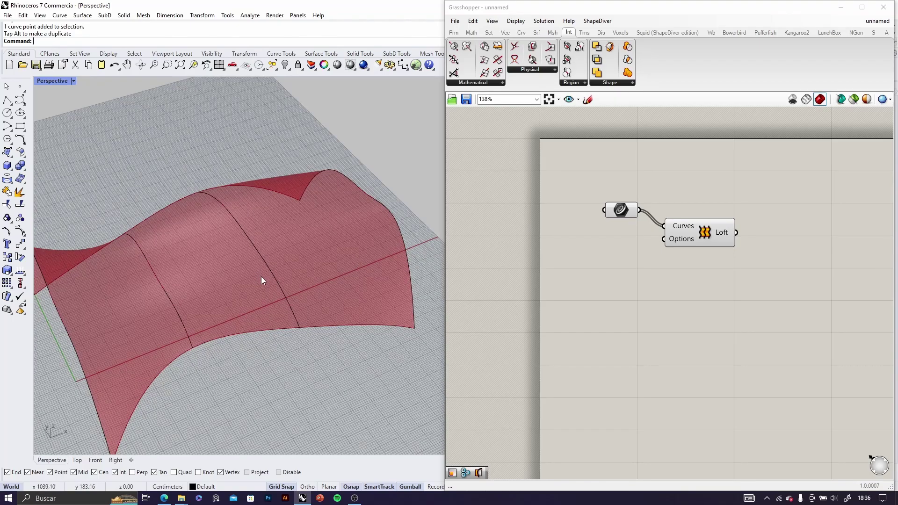
scroll(260, 276, "down", 4)
right_click_drag(295, 253, 273, 258)
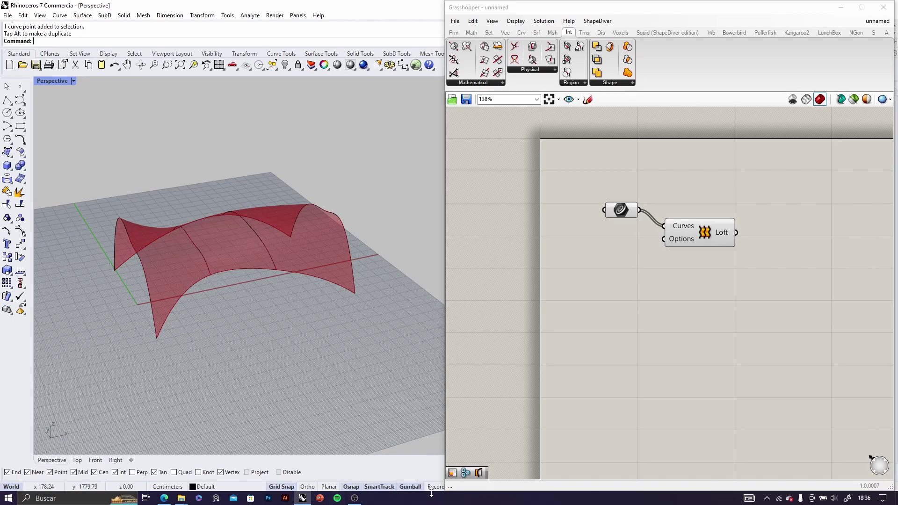
right_click_drag(243, 336, 266, 240)
scroll(327, 217, "up", 3)
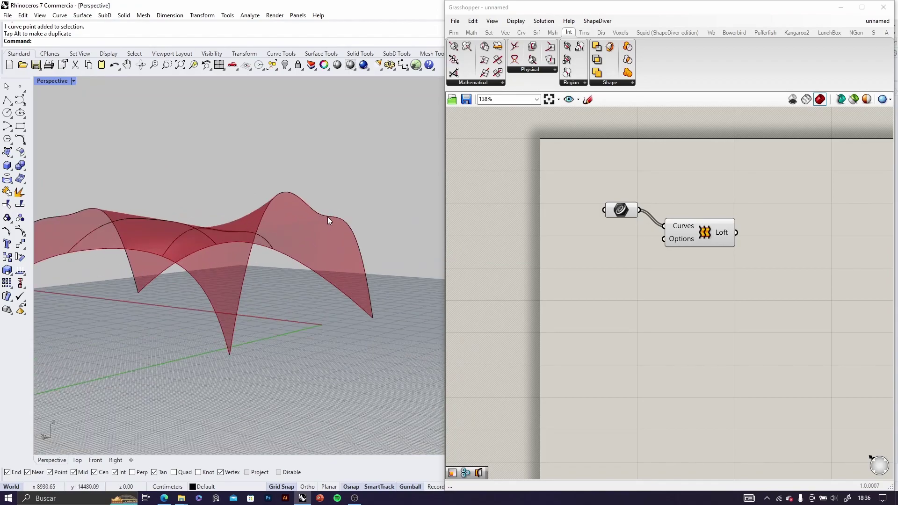
- Spread the Curve and Loft components apart and add an Isotrim component after the Loft
left_click_drag(628, 214, 580, 225)
left_click_drag(706, 234, 731, 233)
right_click_drag(756, 257, 620, 256)
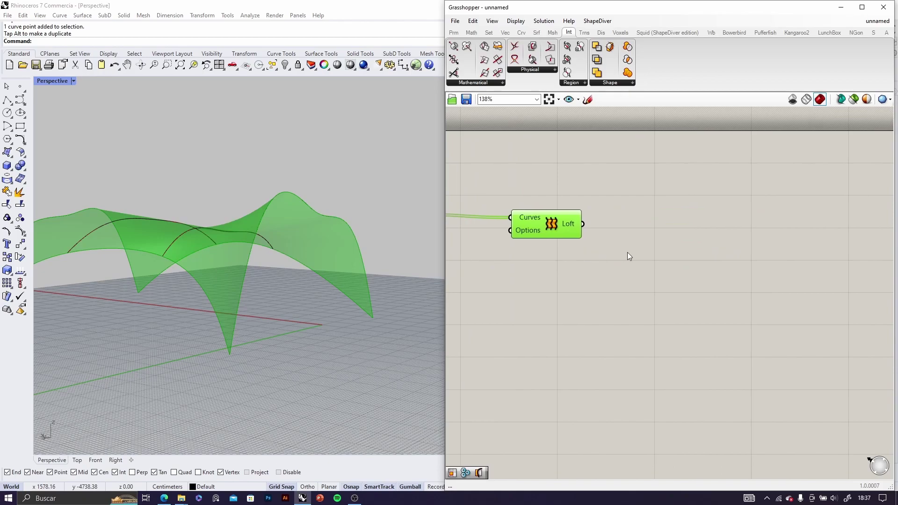
double_click(652, 232)
type("isotrim")
key("Return")
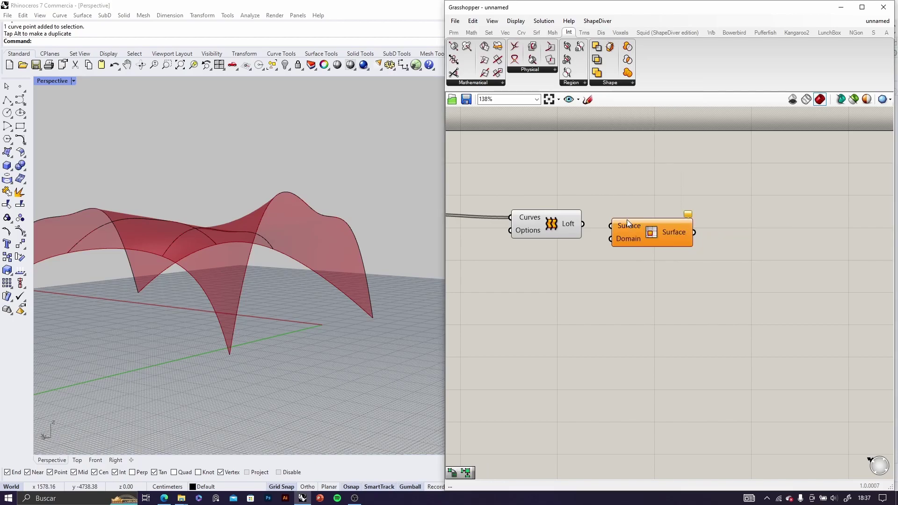
- Add a Divide Domain² component below and between the Loft and Isotrim components
double_click(626, 288)
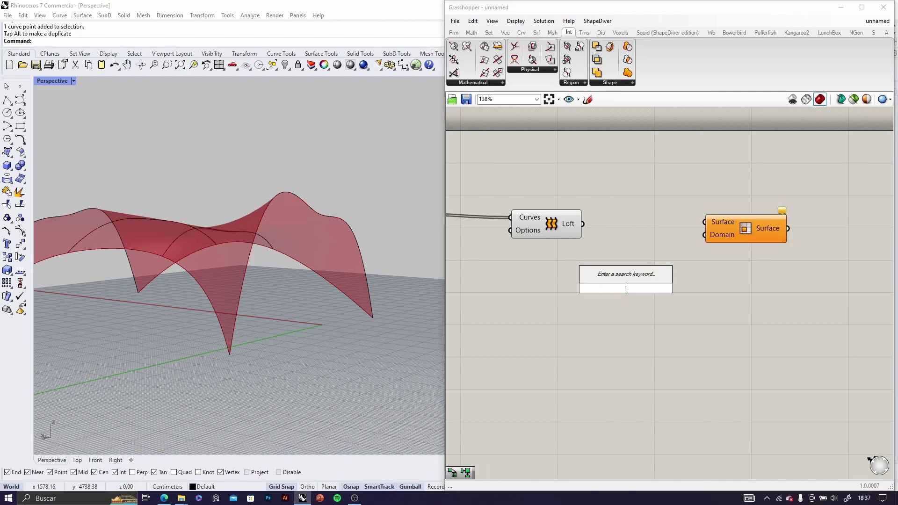
type("divide domain")
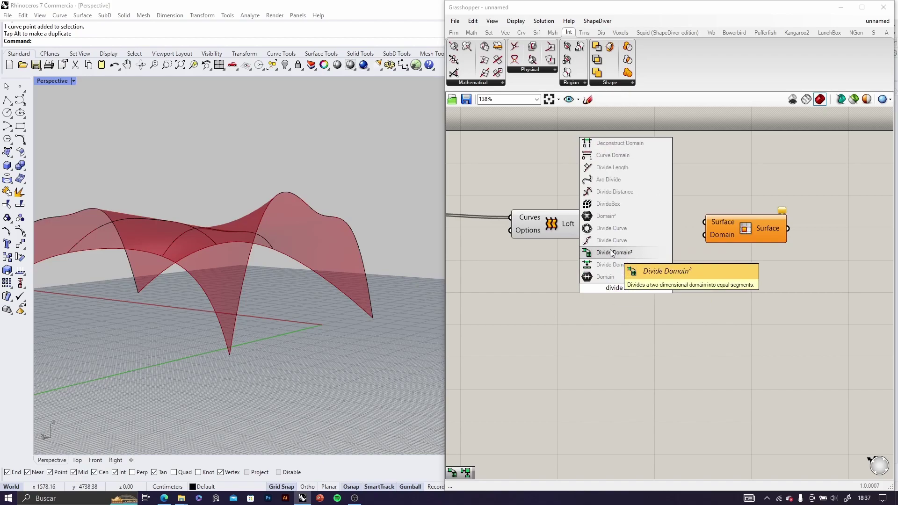
left_click(620, 254)
left_click_drag(634, 295, 636, 295)
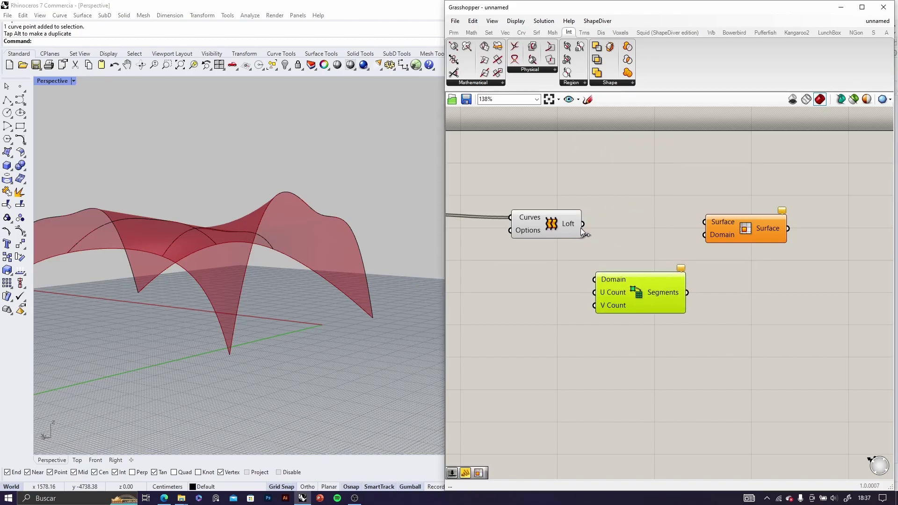
- Connect the Loft output to Isotrim's Surface and Divide Domain²'s Domain, and feed Segments into Isotrim's Domain input
left_click_drag(582, 224, 709, 226)
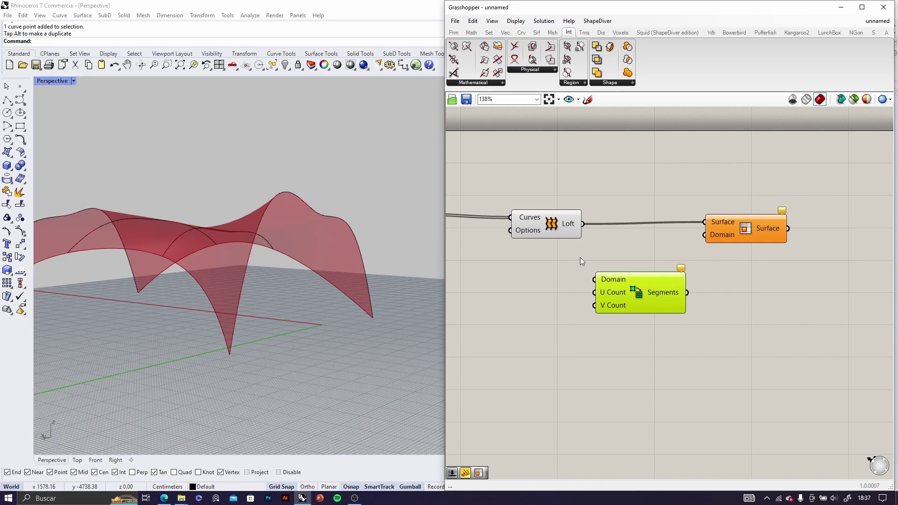
left_click_drag(585, 225, 594, 280)
left_click_drag(669, 299, 741, 237)
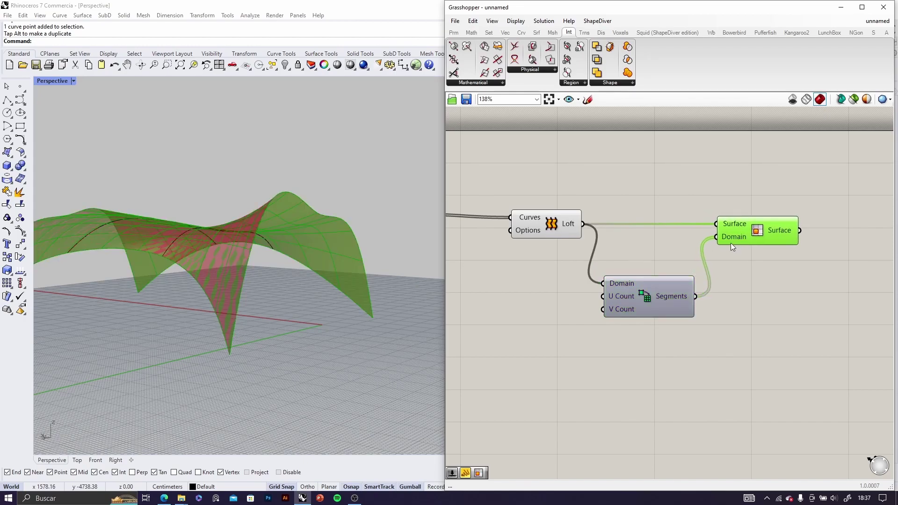
left_click(732, 287)
- Examine the U Count and V Count inputs of Divide Domain² and the resulting panel grid on the loft
scroll(762, 213, "up", 3)
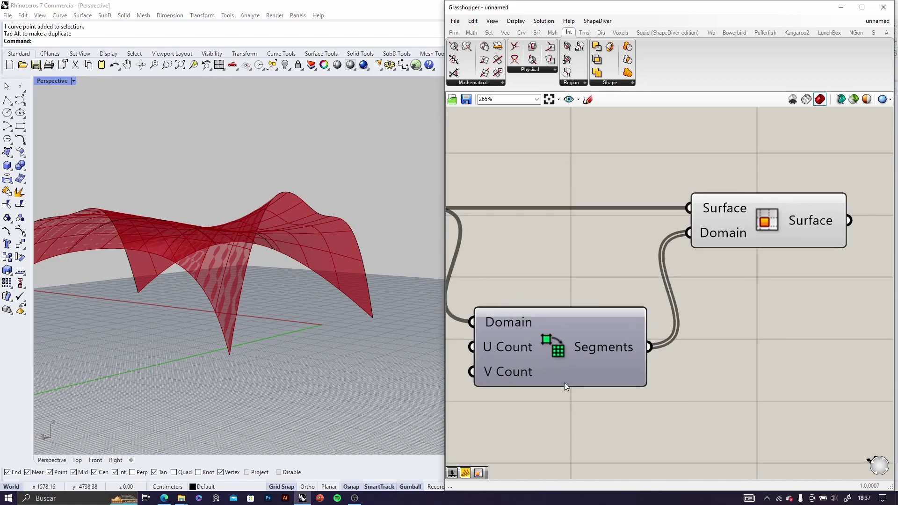
scroll(592, 334, "down", 4)
scroll(612, 337, "up", 4)
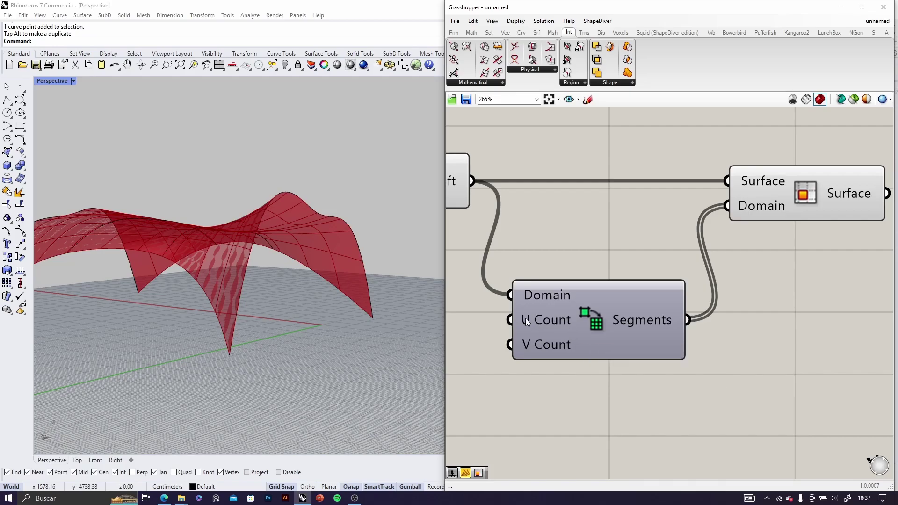
scroll(531, 325, "down", 4)
scroll(604, 344, "up", 4)
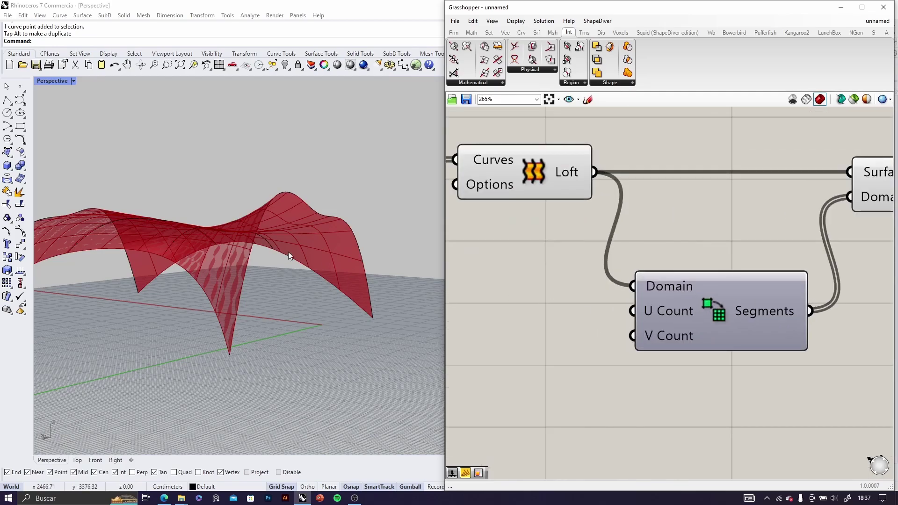
scroll(301, 256, "up", 6)
scroll(261, 316, "down", 6)
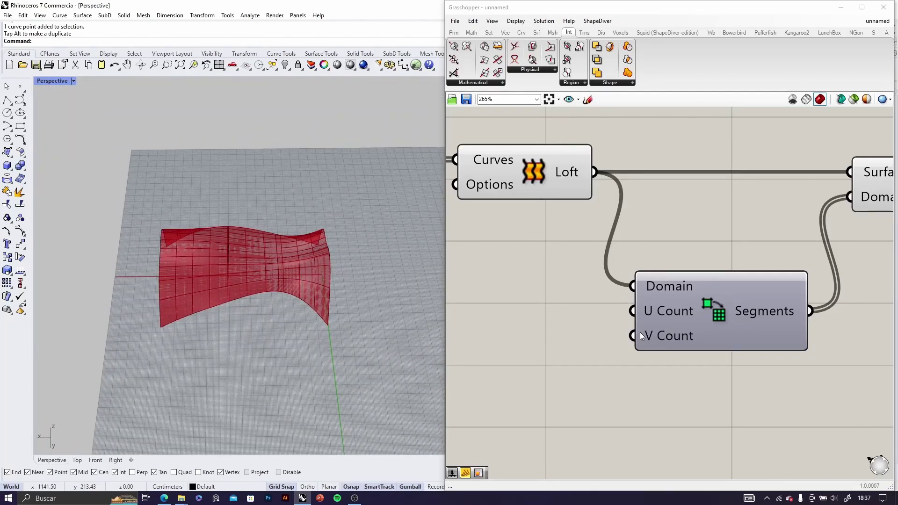
mouse_move(641, 336)
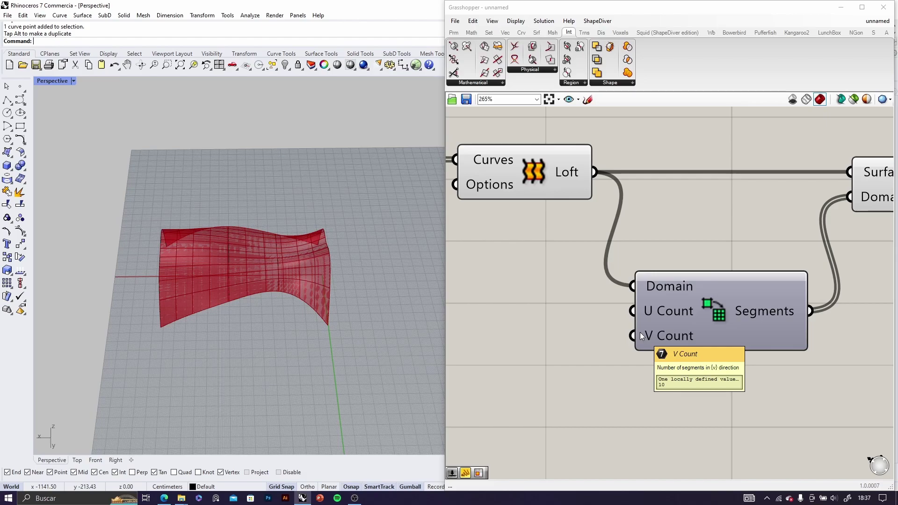
right_click_drag(261, 287, 313, 254)
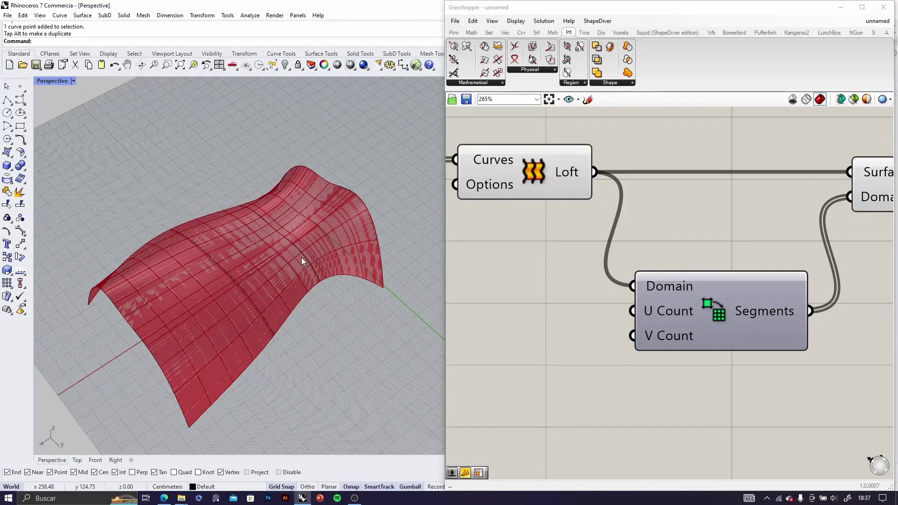
- Add number sliders of 5 and 4 and connect them to the U Count and V Count inputs of Divide Domain²
right_click_drag(554, 316, 557, 288)
double_click(557, 287)
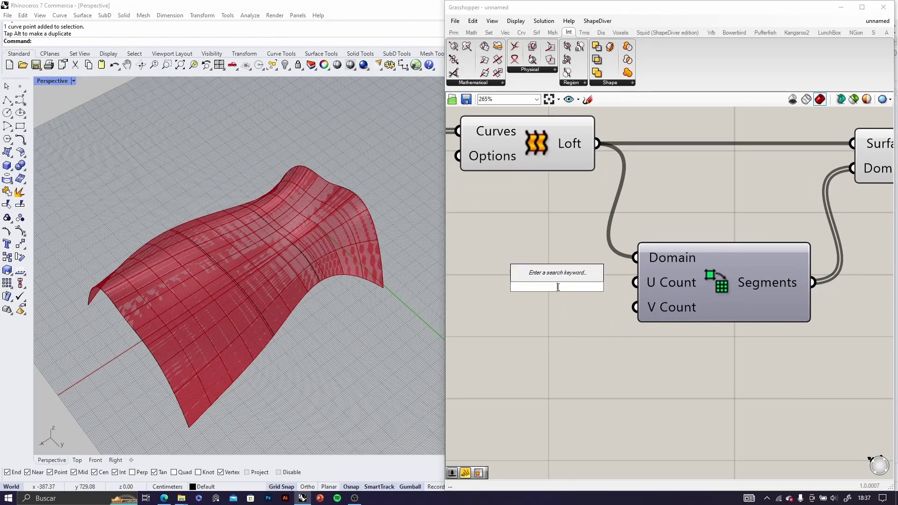
type("5")
key("Return")
left_click_drag(569, 289, 510, 279)
double_click(534, 337)
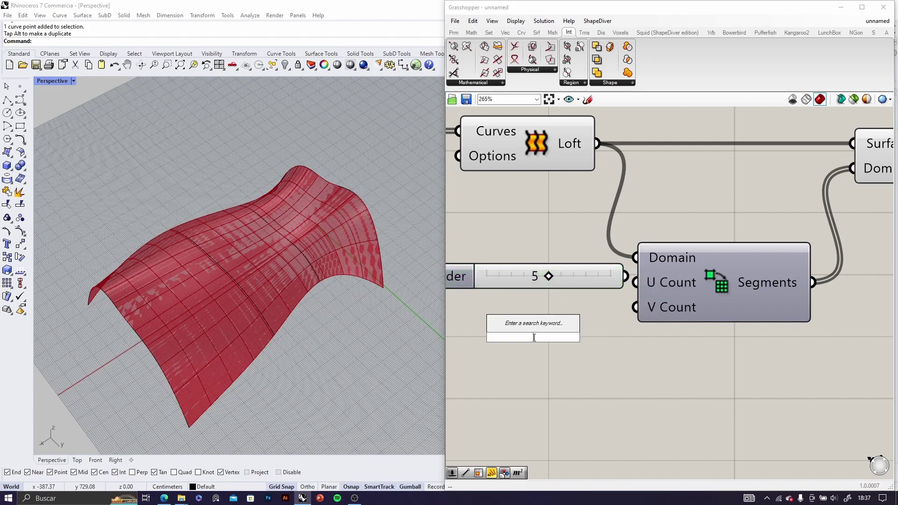
type("4")
left_click(545, 323)
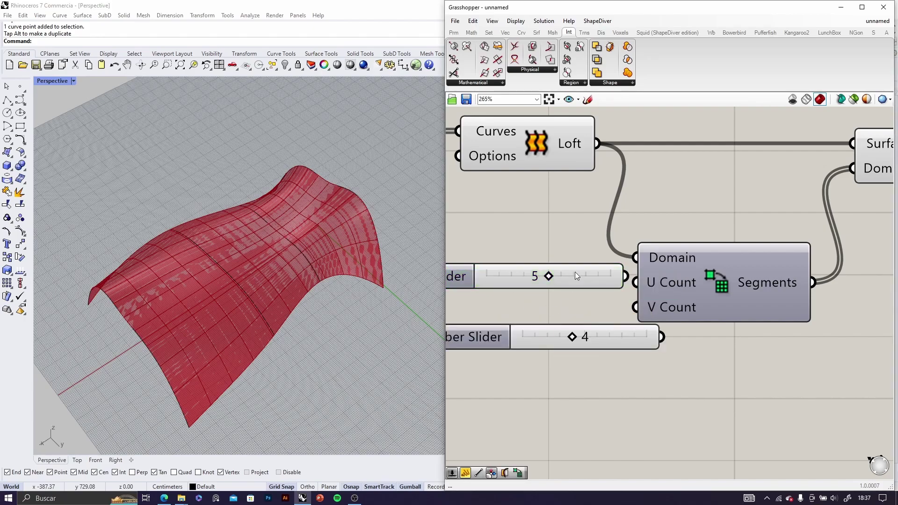
left_click_drag(576, 276, 517, 272)
left_click_drag(661, 337, 635, 307)
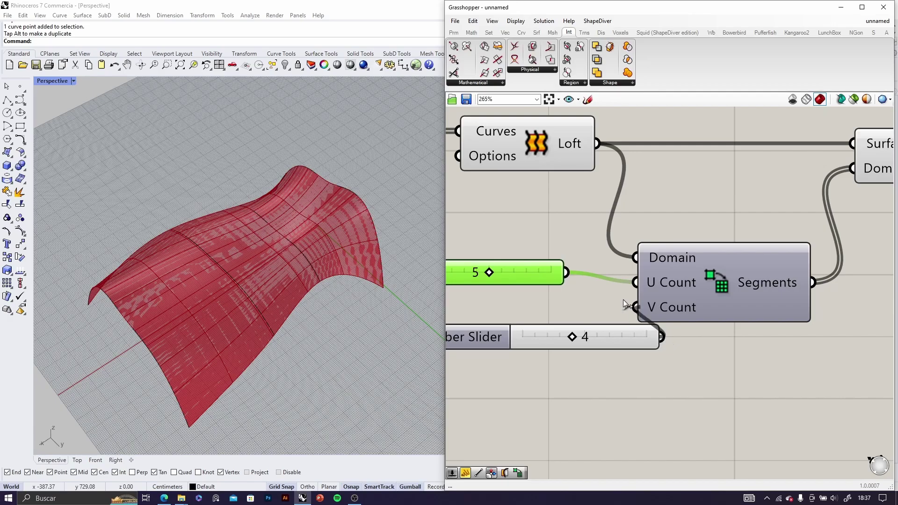
- Turn off the Loft component's preview and select Isotrim to highlight its panels in the viewport
right_click_drag(536, 194, 541, 237)
left_click(528, 192)
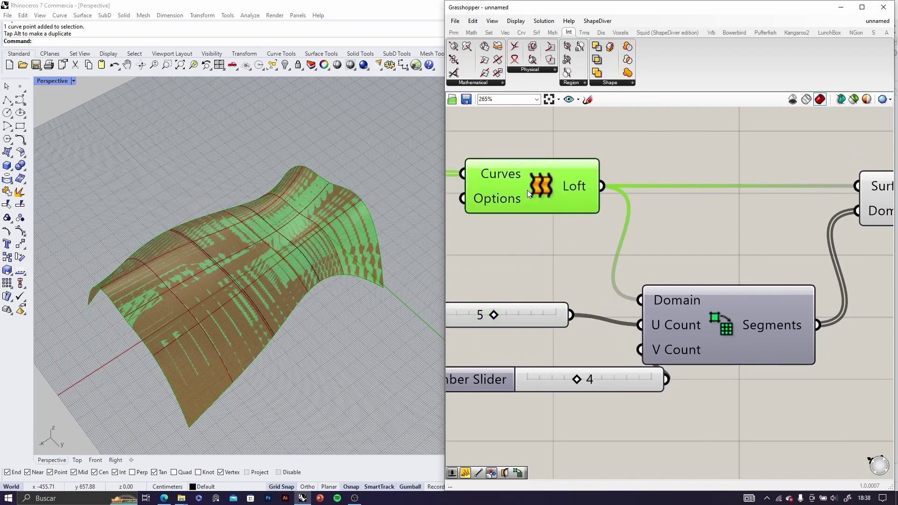
middle_click(529, 189)
left_click(548, 169)
right_click_drag(302, 270, 175, 303)
scroll(711, 245, "down", 3)
left_click(778, 233)
right_click_drag(169, 264, 160, 281)
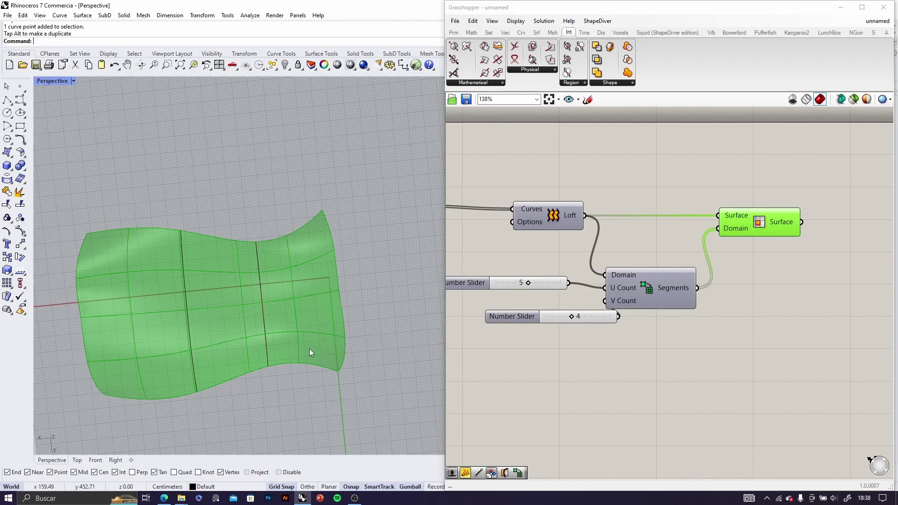
- Align the V Count slider beneath the U Count slider
right_click_drag(317, 352, 322, 322)
scroll(538, 299, "up", 2)
left_click(519, 319)
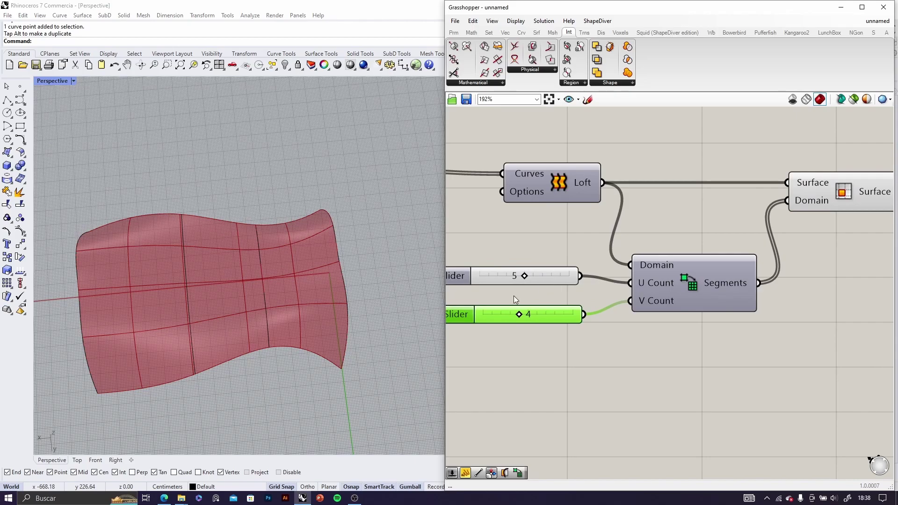
scroll(526, 273, "up", 3)
mouse_move(534, 273)
left_mouse_down()
mouse_move(572, 275)
mouse_move(535, 271)
left_mouse_up()
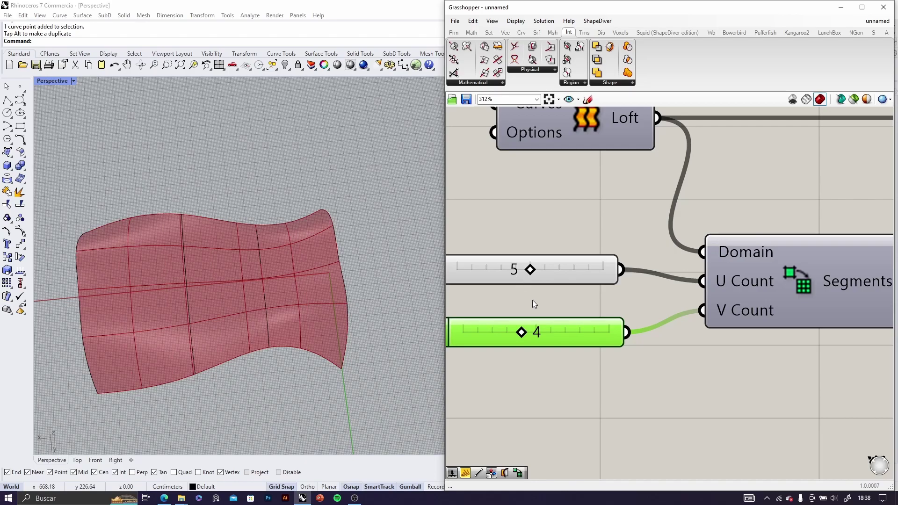
right_click_drag(276, 269, 299, 238)
scroll(619, 270, "down", 9)
right_click_drag(281, 274, 267, 247)
scroll(267, 247, "up", 4)
scroll(268, 247, "down", 3)
left_click_drag(772, 305, 636, 293)
left_click(611, 248)
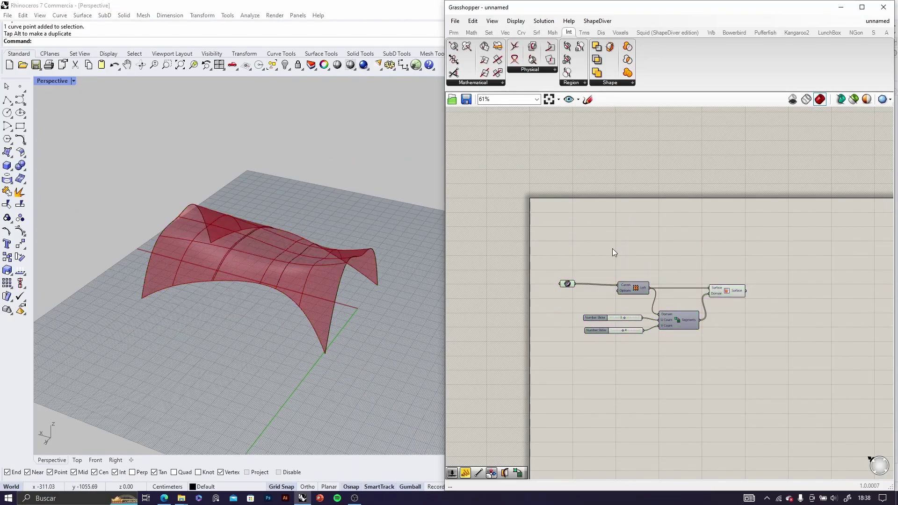
- Add an MD Slider above the Loft component and set its handle to 0.56 ; 0.51
scroll(623, 258, "up", 3)
double_click(622, 245)
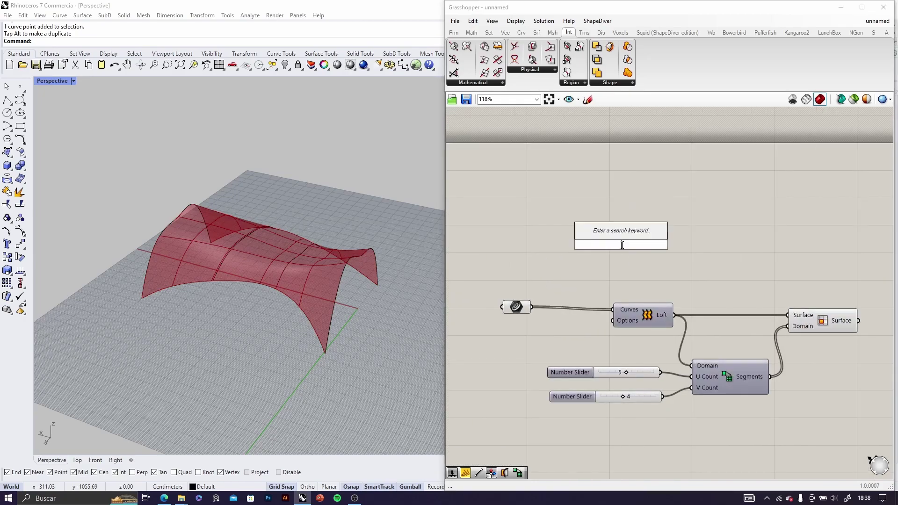
type("md")
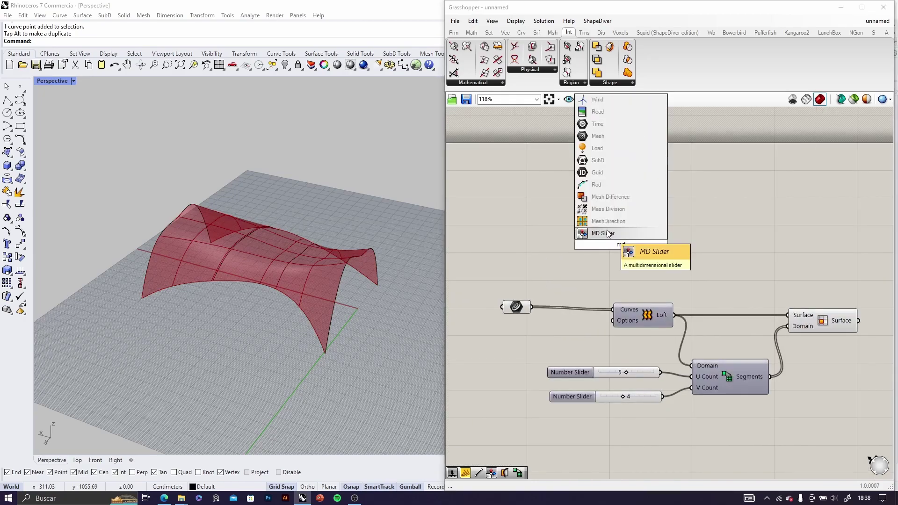
left_click(610, 234)
scroll(612, 244, "up", 3)
left_click_drag(652, 259, 675, 196)
left_click_drag(712, 199, 653, 220)
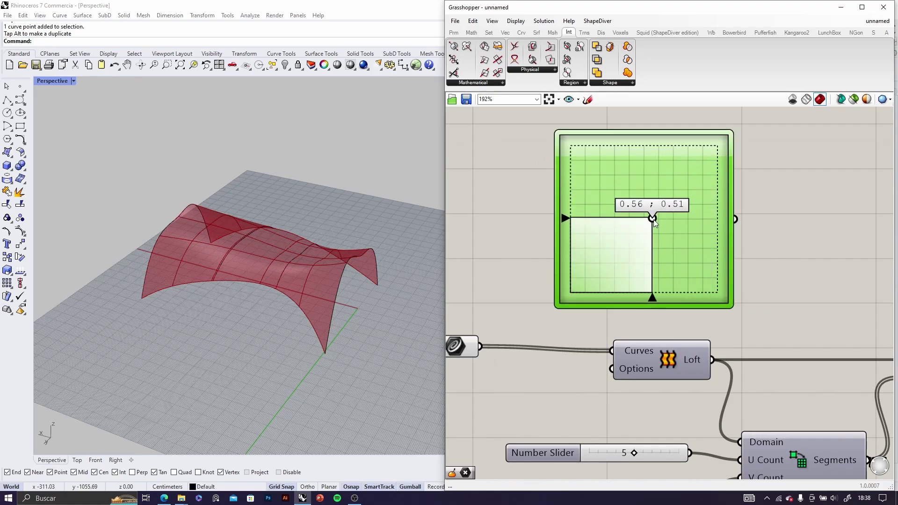
- Shift the MD Slider slightly to the left above the Loft component
scroll(653, 220, "down", 3)
right_click_drag(303, 239, 407, 258)
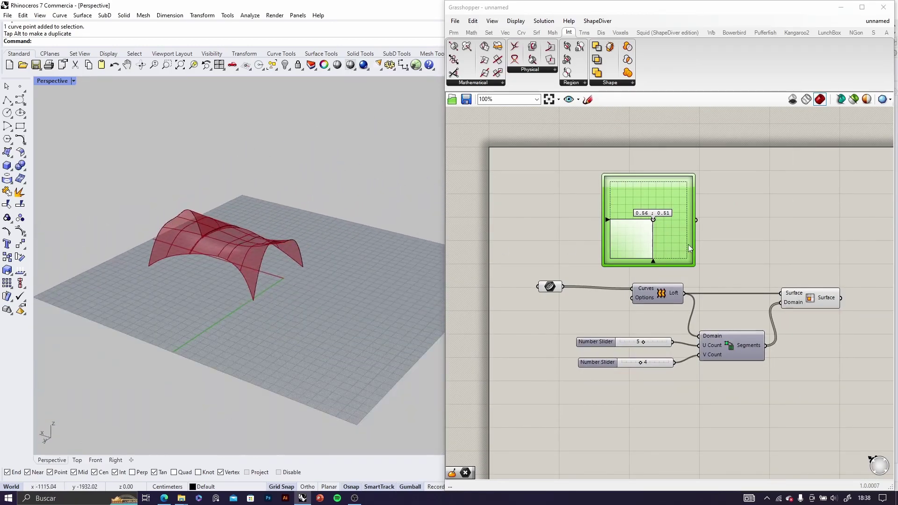
left_click(729, 254)
scroll(678, 227, "up", 3)
left_click_drag(678, 228, 639, 224)
scroll(702, 234, "down", 3)
- Add an Evaluate Surface component beside the MD Slider
right_click_drag(766, 251, 694, 246)
double_click(687, 244)
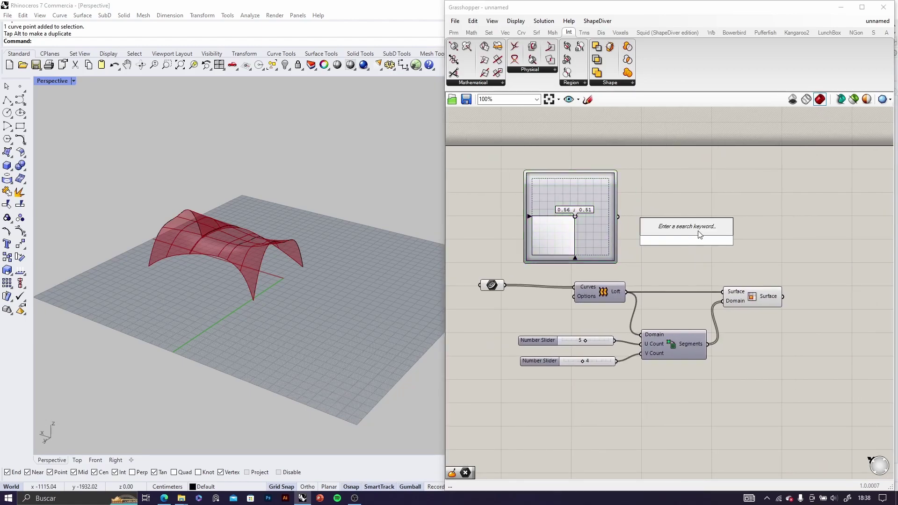
type("evauate")
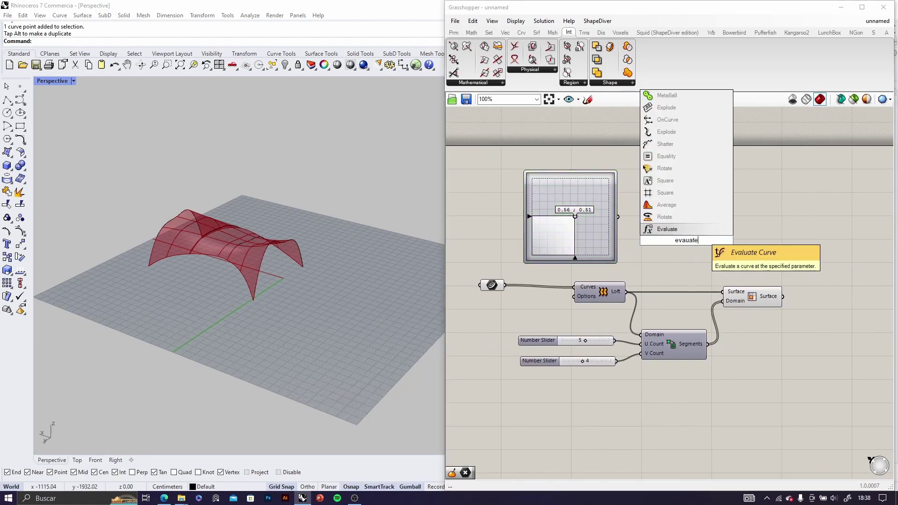
type(" srf")
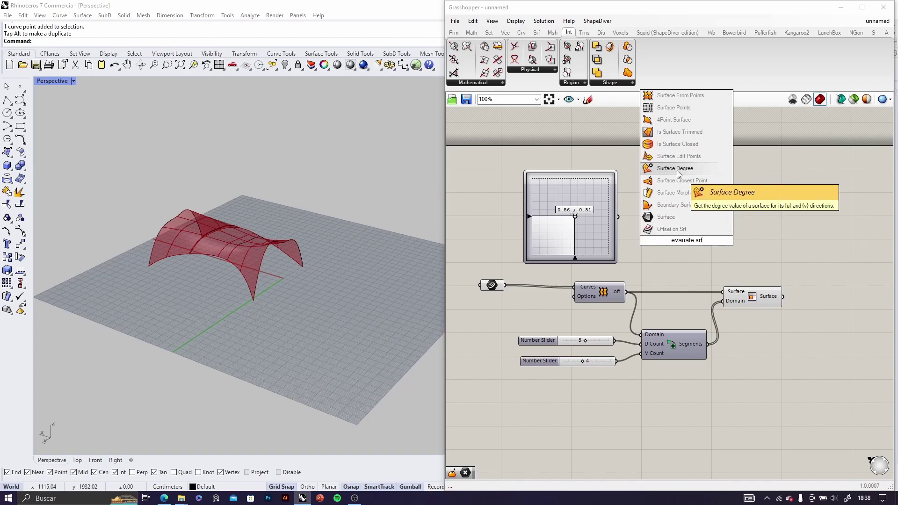
key("BackSpace")
key("BackSpace")
type("urface")
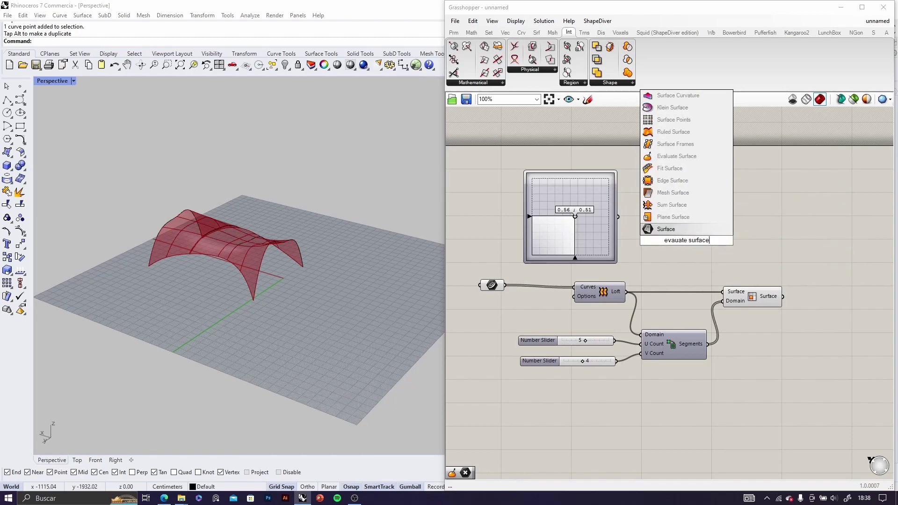
left_click(675, 156)
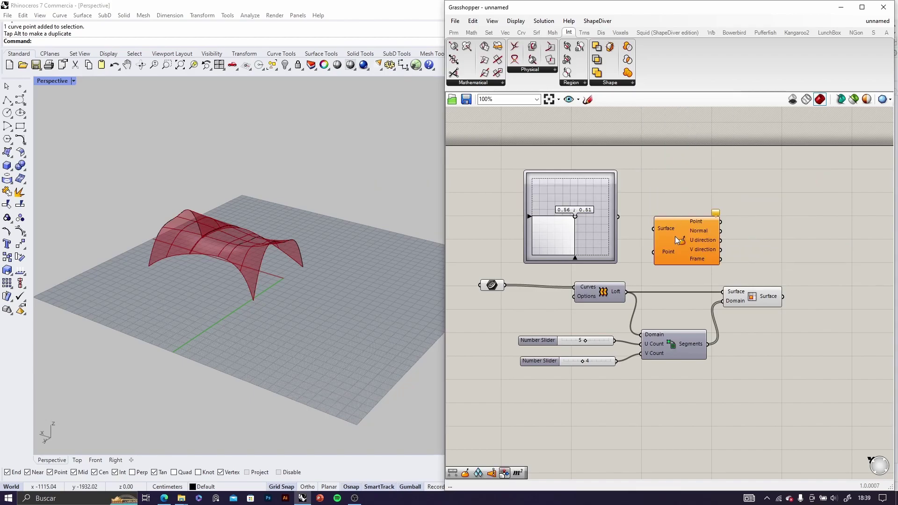
- Connect the MD Slider to Evaluate Surface's Point input and the Loft output to its Surface input
scroll(675, 235, "up", 3)
left_click_drag(584, 204, 705, 261)
left_click_drag(599, 328, 669, 218)
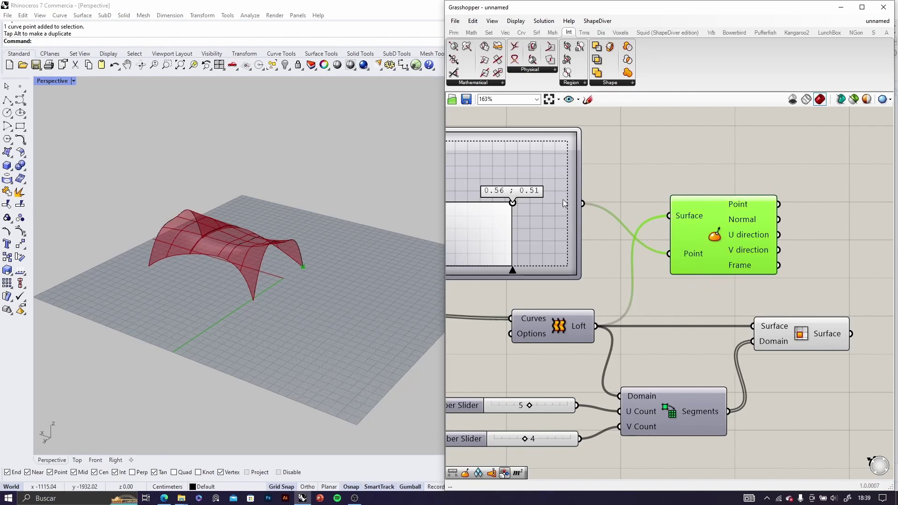
left_click_drag(531, 228, 572, 234)
- Shift the MD Slider's handle to check the evaluated point, and reparameterize the Surface input of Evaluate Surface
right_click_drag(359, 237, 322, 300)
scroll(270, 279, "up", 3)
left_click_drag(556, 211, 537, 192)
scroll(698, 217, "up", 2)
scroll(698, 217, "up", 1)
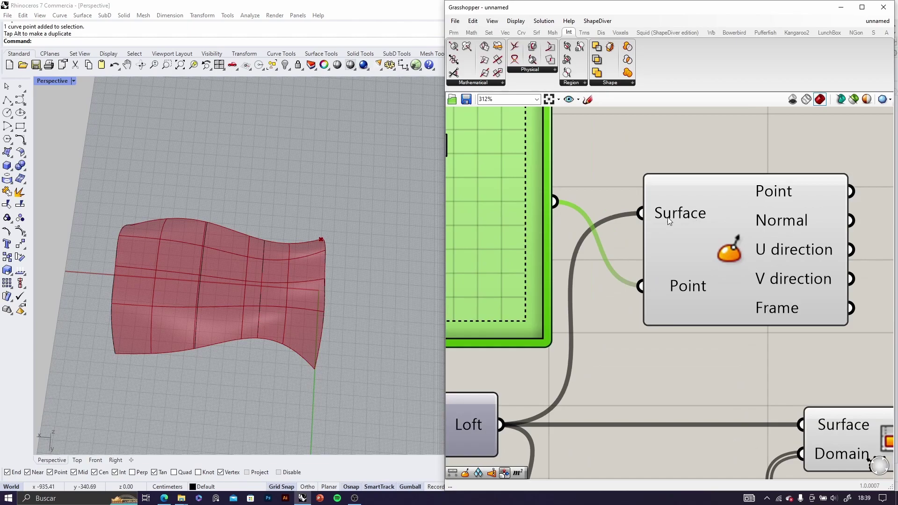
right_click(674, 214)
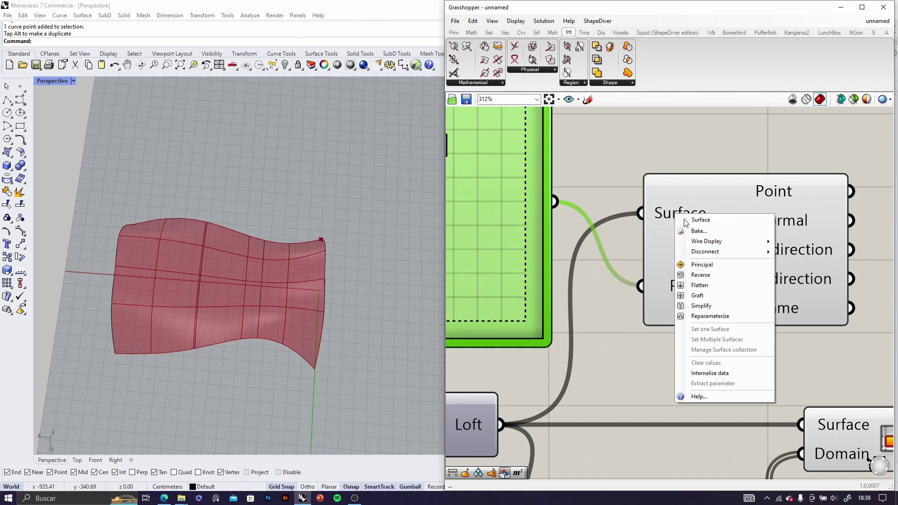
left_click(711, 317)
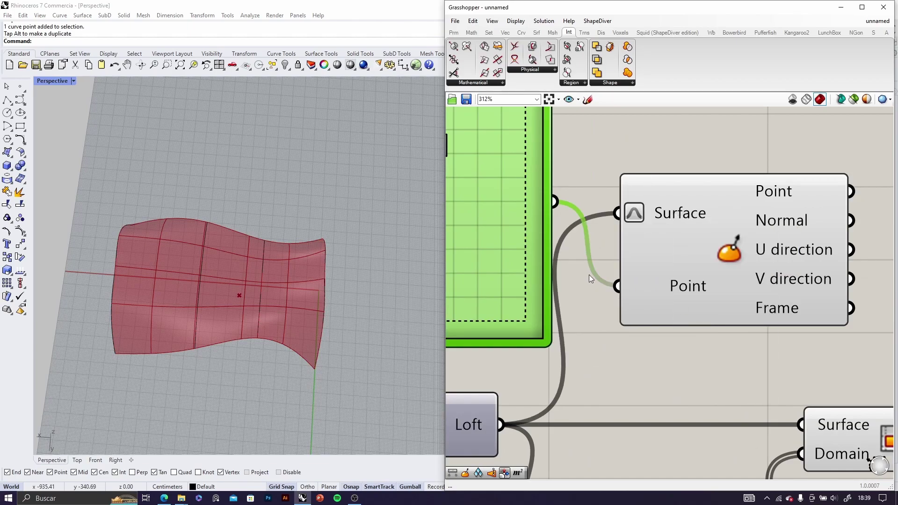
- Move the evaluated point across the loft by setting the MD Slider's handle to 0.45 ; 0.35
scroll(589, 276, "down", 1)
scroll(618, 281, "up", 1)
left_click_drag(546, 241, 537, 265)
right_click_drag(346, 262, 234, 295)
left_click_drag(542, 269, 571, 278)
right_click_drag(299, 224, 201, 264)
scroll(172, 238, "up", 5)
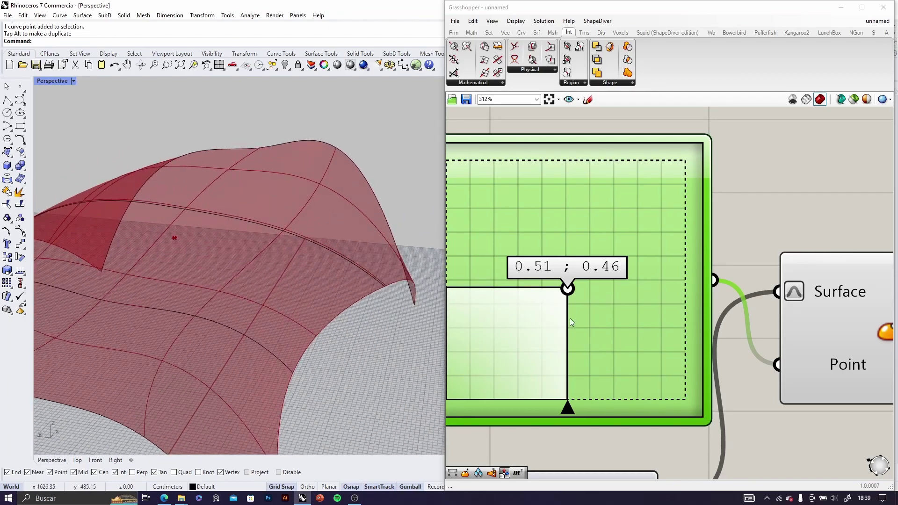
left_click_drag(568, 291, 556, 327)
right_click_drag(201, 264, 248, 287)
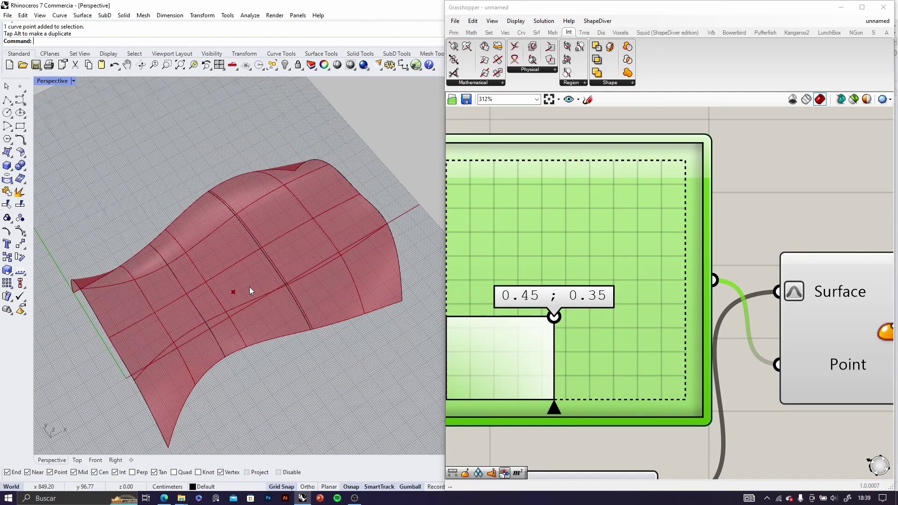
scroll(255, 285, "up", 4)
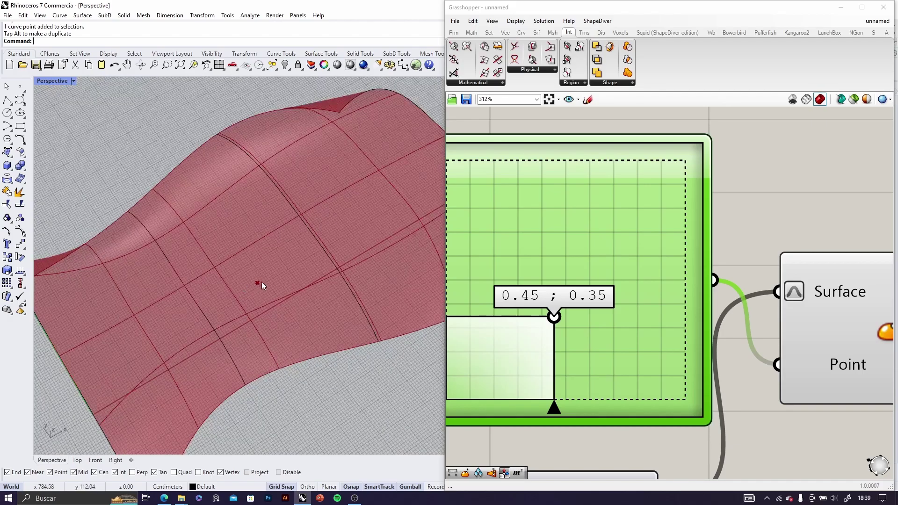
scroll(253, 282, "down", 5)
right_click_drag(263, 283, 302, 305)
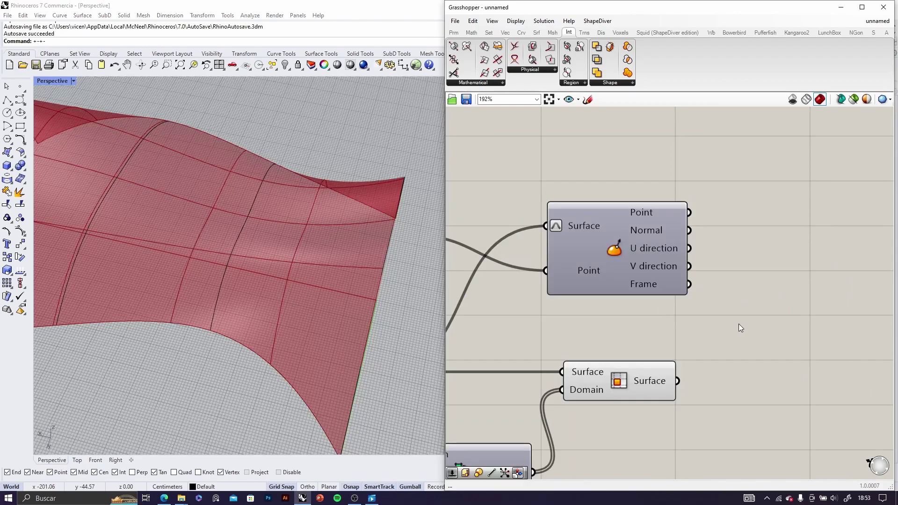
- Add a Distance component to the right of the Evaluate Surface component
scroll(739, 324, "down", 4)
scroll(681, 358, "up", 3)
scroll(680, 358, "up", 2)
double_click(698, 297)
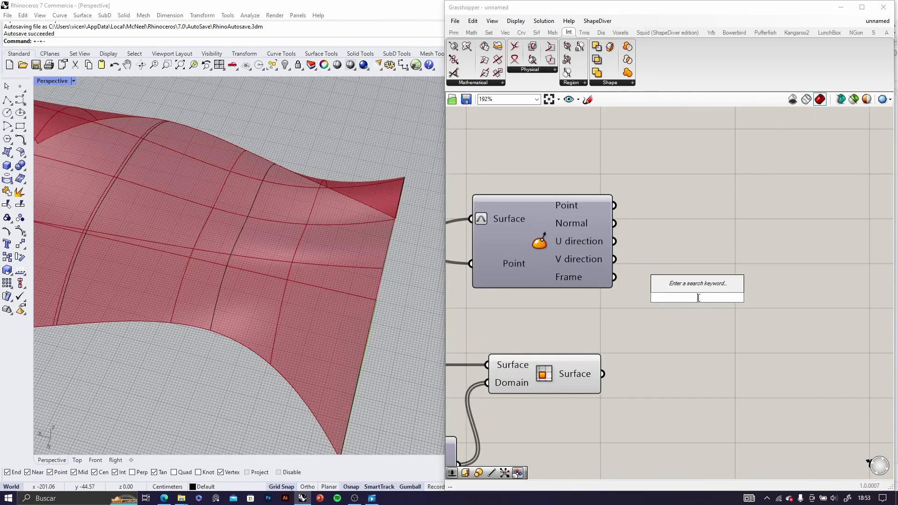
type("distance")
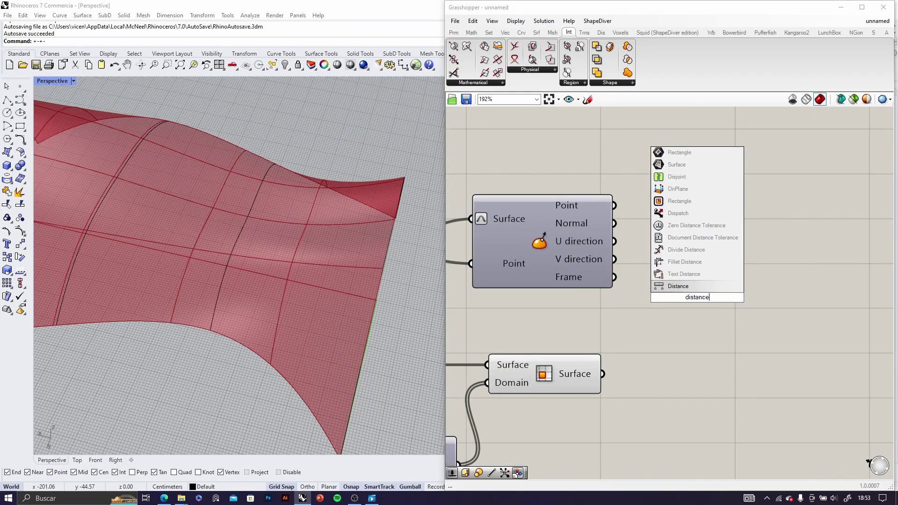
left_click(682, 289)
right_click_drag(685, 295, 636, 313)
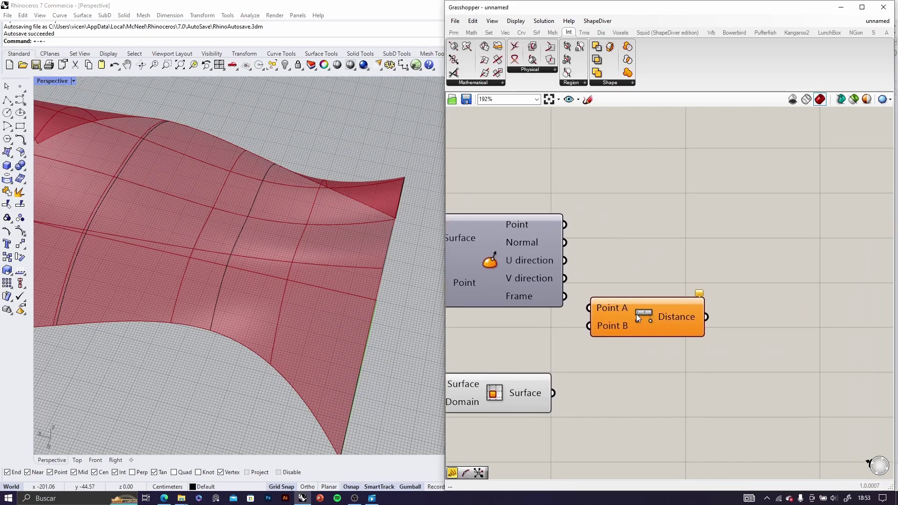
scroll(636, 312, "up", 2)
left_click_drag(640, 325, 732, 335)
scroll(661, 331, "down", 3)
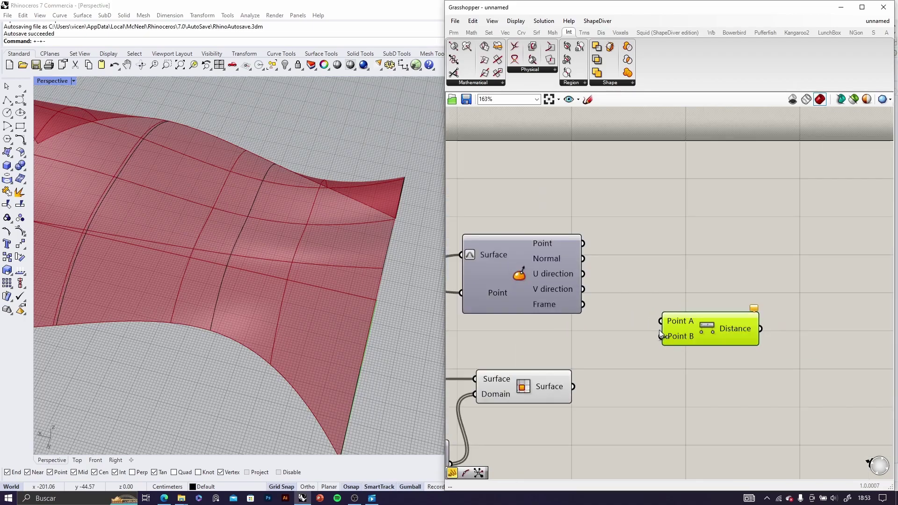
- Reposition the component that subdivides the loft and inspect its highlighted panels in the model
scroll(662, 333, "up", 2)
left_click_drag(532, 403, 569, 409)
scroll(580, 405, "down", 4)
scroll(588, 392, "up", 5)
left_click_drag(573, 332, 555, 325)
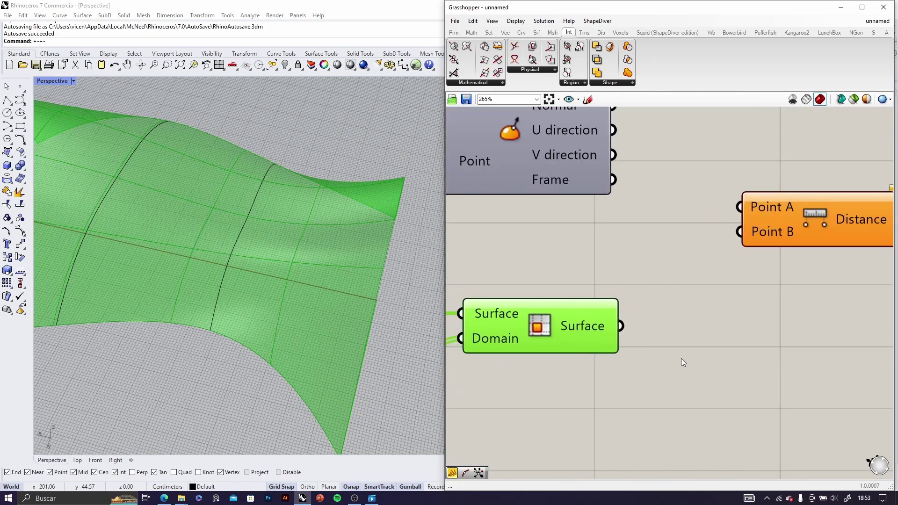
scroll(248, 291, "down", 5)
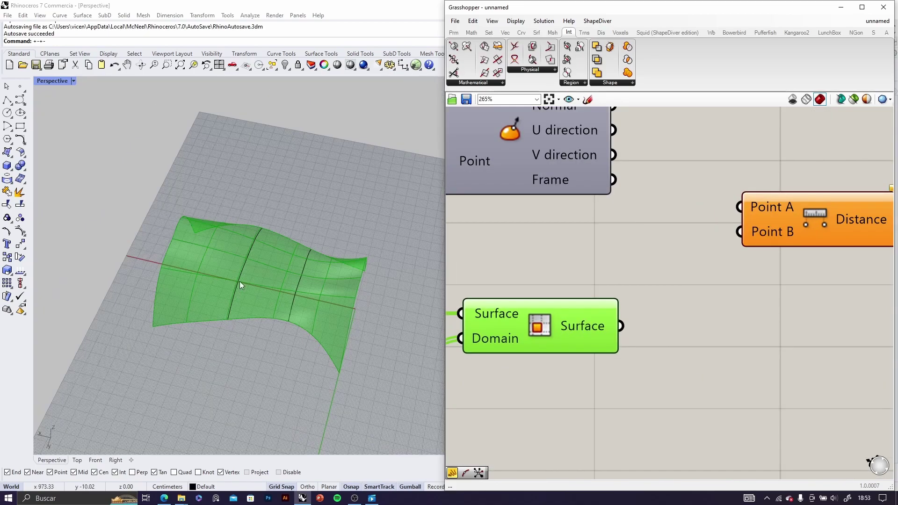
left_click(658, 359)
- Add an Area component and connect the subdivided panels' Surface output to its Geometry input
double_click(686, 340)
type("area")
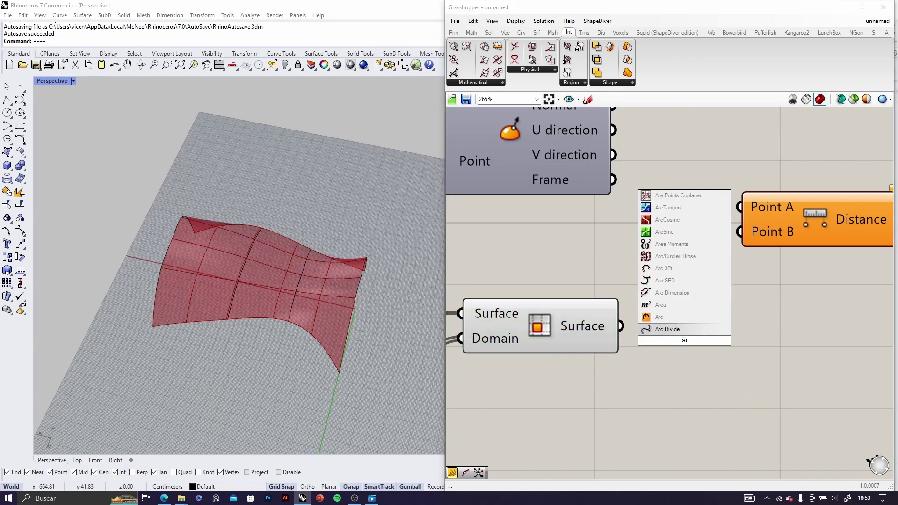
key("Return")
scroll(662, 326, "up", 3)
left_click_drag(682, 357, 736, 357)
left_click_drag(605, 323, 633, 348)
right_click_drag(693, 363, 575, 360)
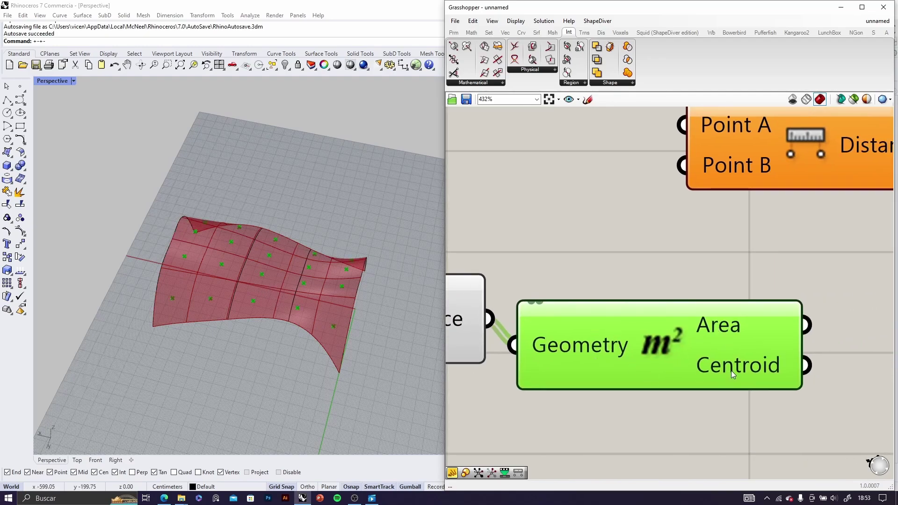
- Connect Area's Centroid output to Distance's Point B and Evaluate Surface's Point output to Point A
scroll(731, 371, "down", 4)
right_click_drag(731, 369, 598, 391)
left_click_drag(600, 279, 650, 278)
left_click_drag(640, 394, 634, 269)
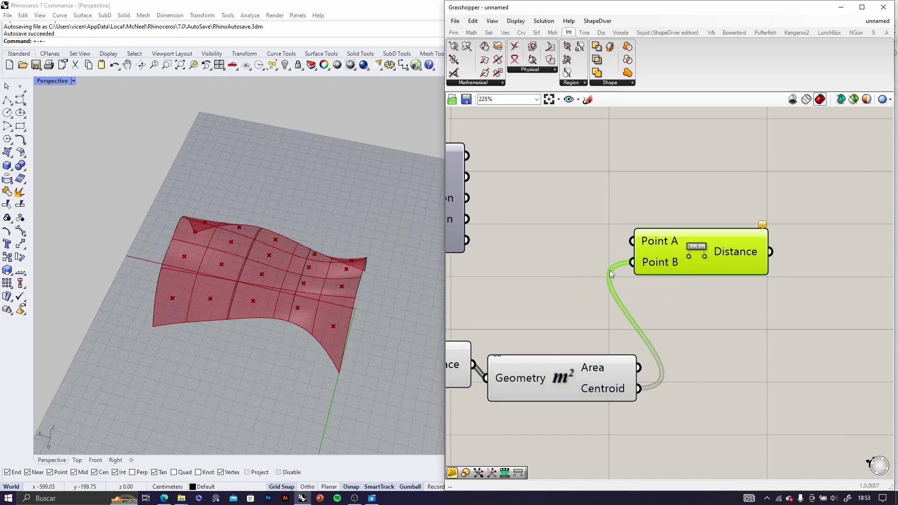
scroll(532, 281, "down", 1)
right_click_drag(532, 281, 592, 321)
scroll(489, 227, "up", 3)
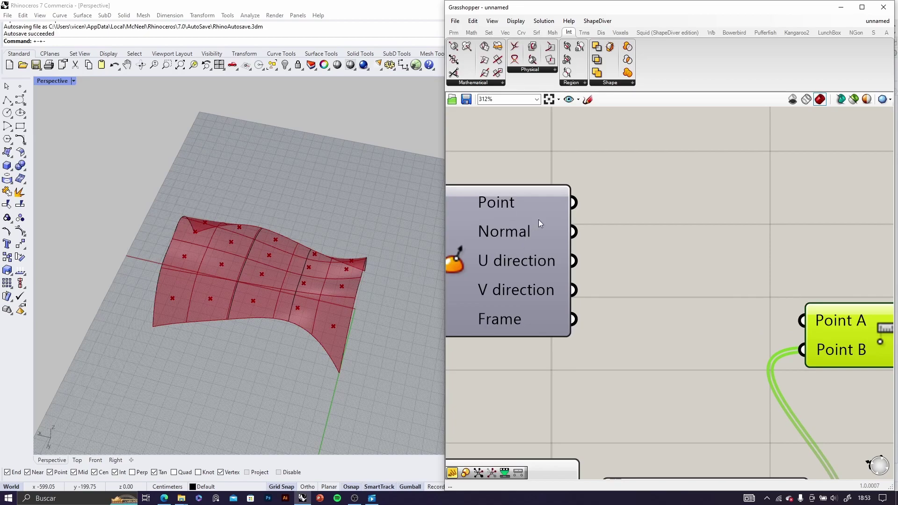
left_click_drag(571, 206, 799, 320)
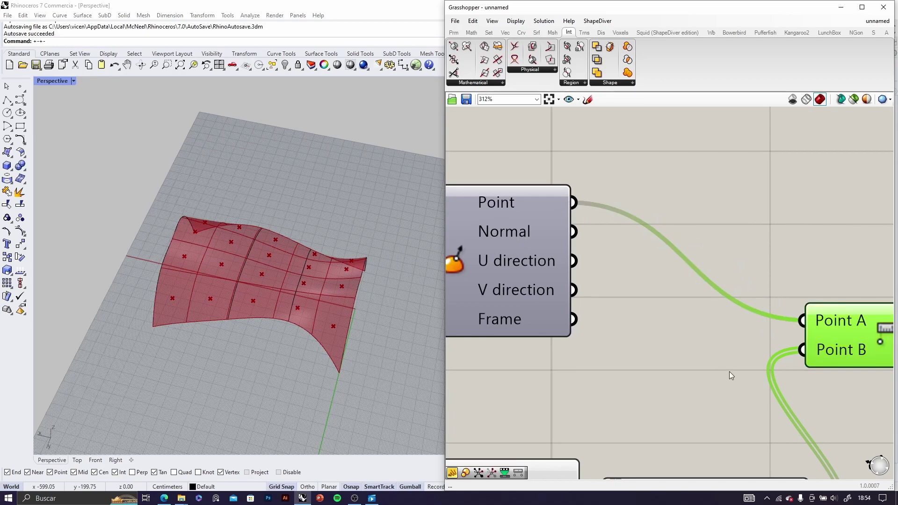
- Add a Panel beside the Distance component, feed it the Distance output and enlarge it to read the list
scroll(593, 325, "down", 2)
scroll(594, 326, "down", 1)
left_click_drag(718, 316, 744, 263)
right_click_drag(795, 282, 674, 305)
scroll(685, 291, "up", 3)
double_click(691, 291)
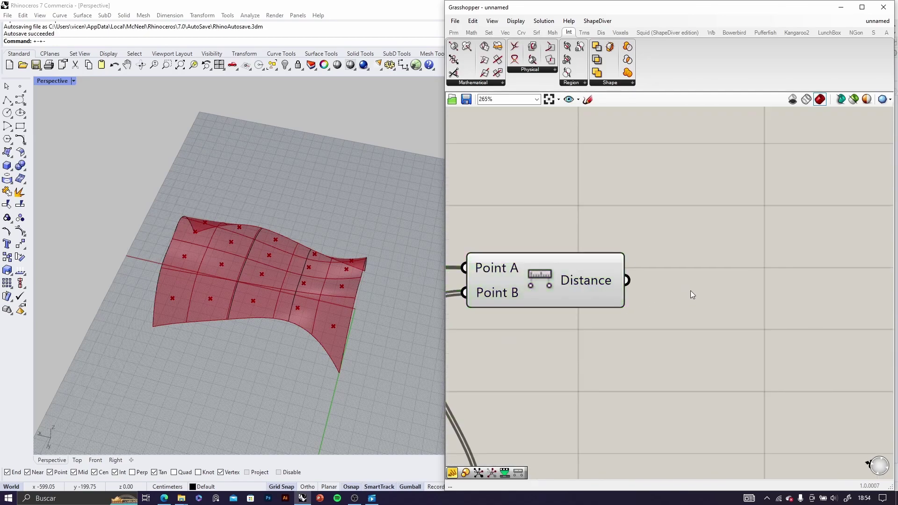
type("pane")
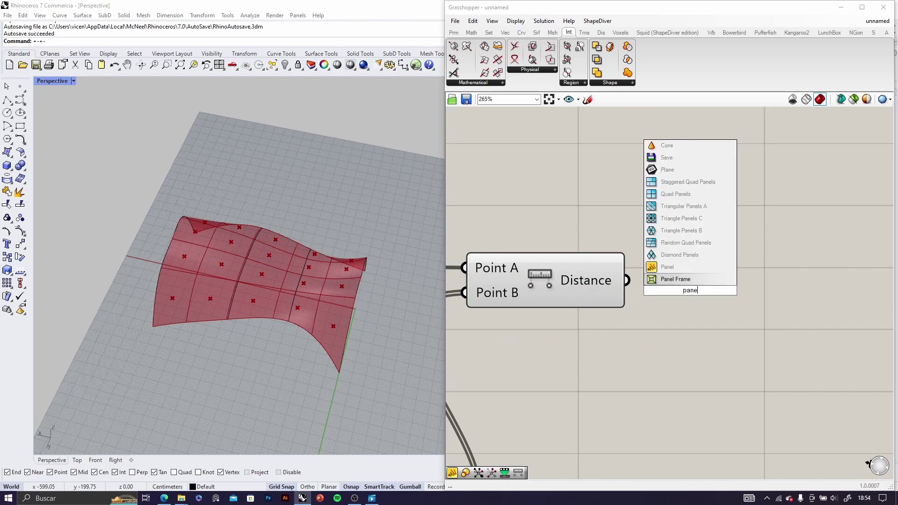
left_click(690, 270)
left_click_drag(672, 285, 676, 280)
left_click_drag(734, 340, 734, 446)
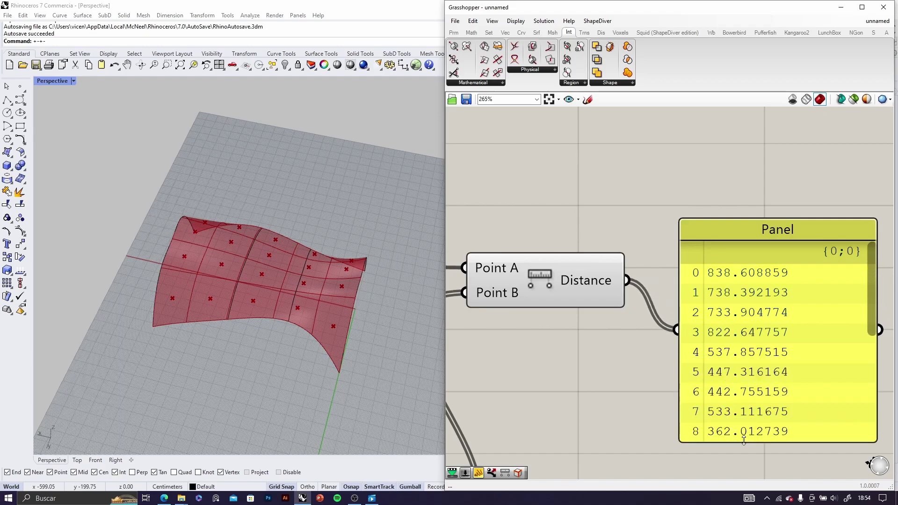
- Compare the listed distances with the panel centroids by viewing the canopy from above
scroll(666, 323, "down", 3)
scroll(747, 393, "up", 3)
scroll(551, 309, "down", 5)
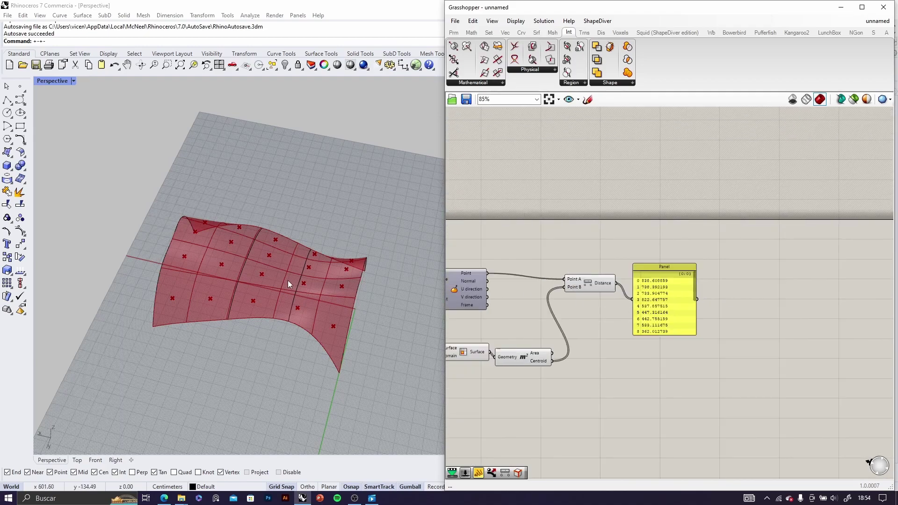
right_click_drag(291, 280, 294, 328)
scroll(526, 293, "up", 4)
right_click_drag(526, 292, 587, 299)
scroll(619, 294, "down", 4)
scroll(645, 335, "up", 4)
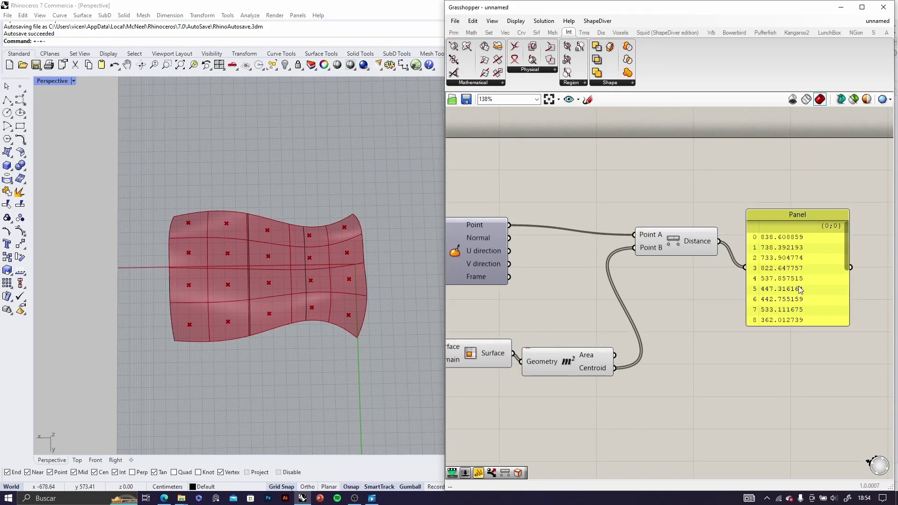
- Place the Panel beside the MD Slider and set the slider's handle to 0.54 ; 0.45 while watching the distances
right_click_drag(645, 335, 662, 338)
scroll(832, 302, "down", 4)
left_click_drag(826, 301, 635, 290)
scroll(598, 288, "up", 6)
mouse_move(542, 264)
left_mouse_down()
mouse_move(530, 304)
mouse_move(506, 208)
mouse_move(508, 311)
mouse_move(520, 235)
mouse_move(560, 319)
mouse_move(519, 286)
mouse_move(550, 237)
mouse_move(543, 282)
mouse_move(539, 275)
left_mouse_up()
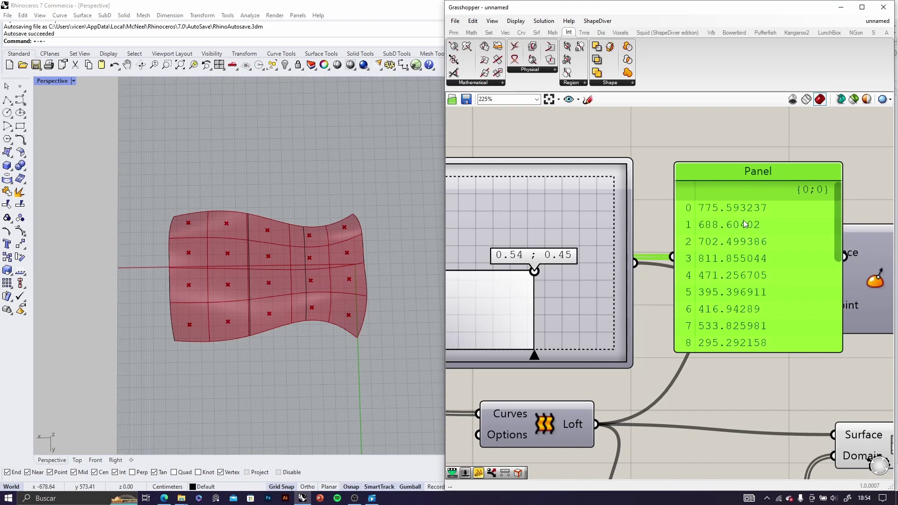
- Delete the distance Panel and move the Distance component farther from Evaluate Surface
key("Delete")
scroll(733, 218, "down", 5)
scroll(761, 247, "up", 5)
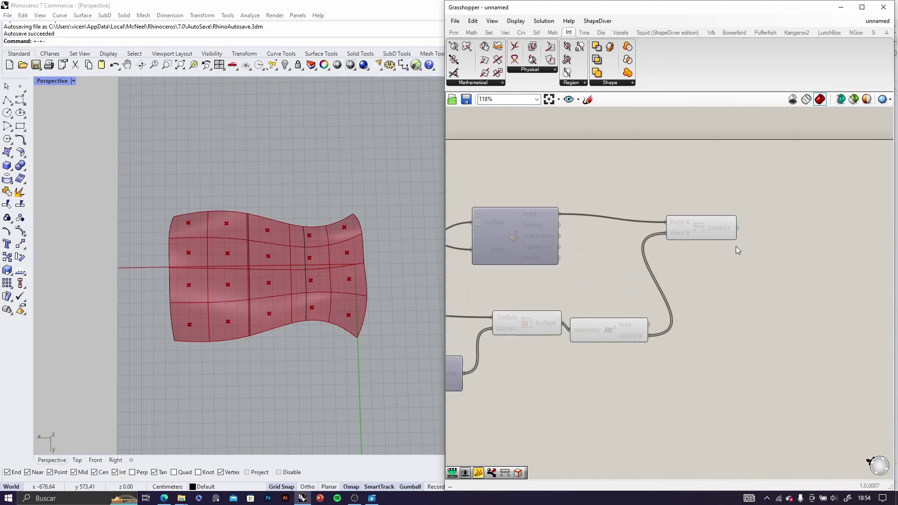
left_click_drag(694, 233, 792, 218)
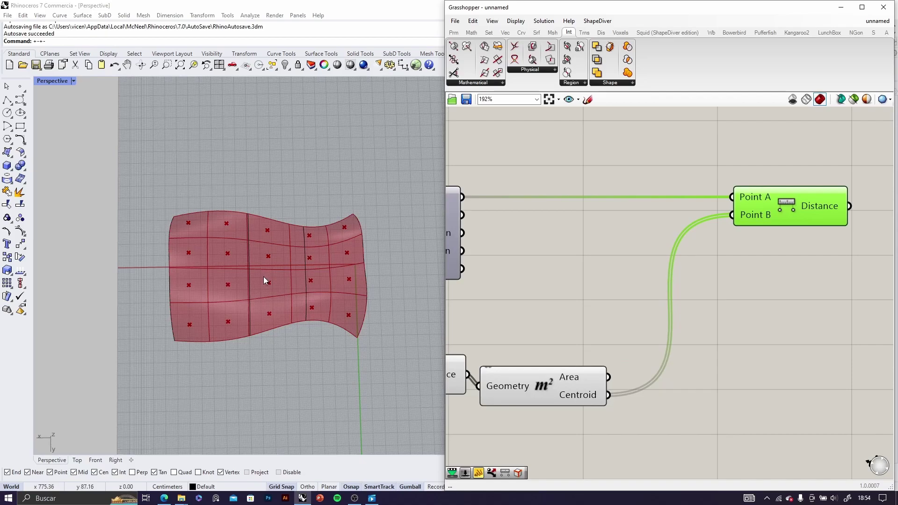
- Sketch a freehand surface grid on the empty canvas below Distance and mark an attractor dot in one cell
scroll(237, 280, "up", 3)
scroll(265, 285, "down", 3)
right_click_drag(265, 286, 245, 209)
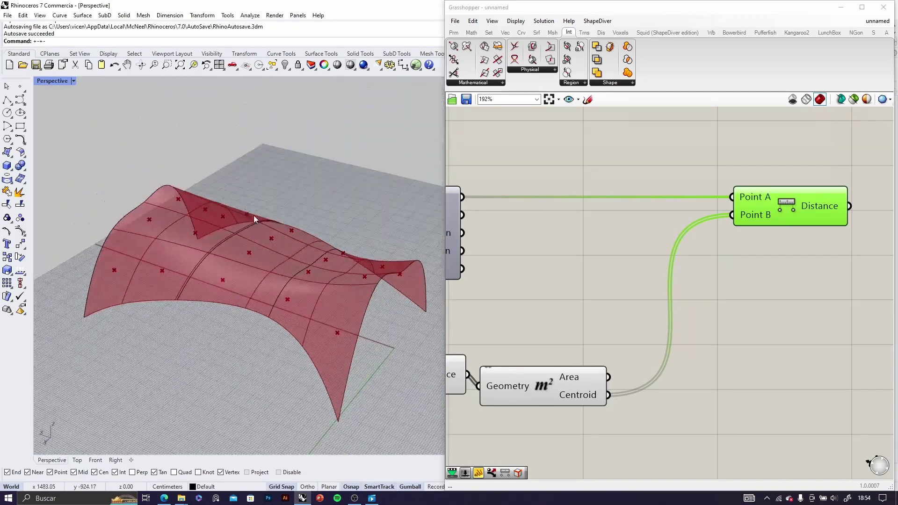
scroll(608, 302, "down", 3)
right_click_drag(693, 321, 570, 278)
left_click(588, 100)
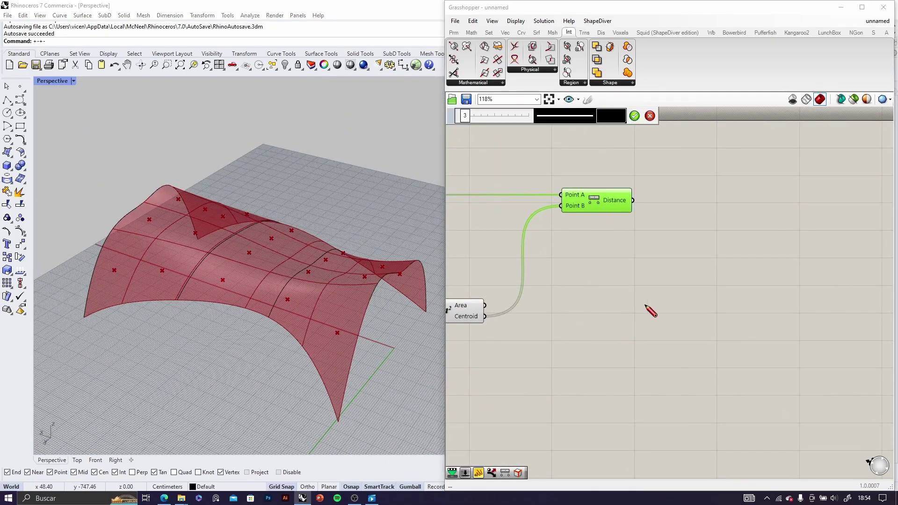
left_click_drag(649, 281, 634, 372)
left_click_drag(688, 289, 677, 384)
left_click_drag(745, 289, 724, 394)
left_click_drag(619, 305, 742, 318)
left_click_drag(611, 334, 714, 348)
mouse_move(724, 391)
left_mouse_down()
mouse_move(637, 377)
mouse_move(608, 349)
mouse_move(637, 276)
mouse_move(747, 297)
left_mouse_up()
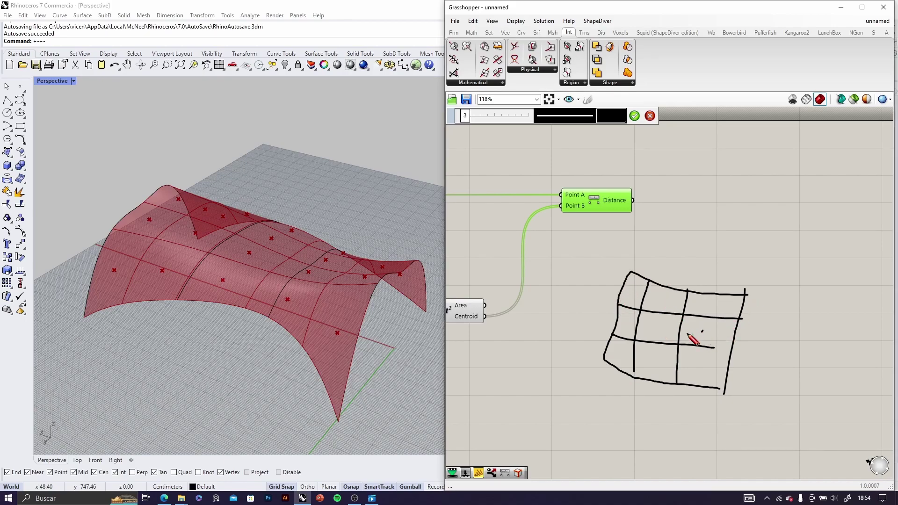
scroll(687, 334, "up", 7)
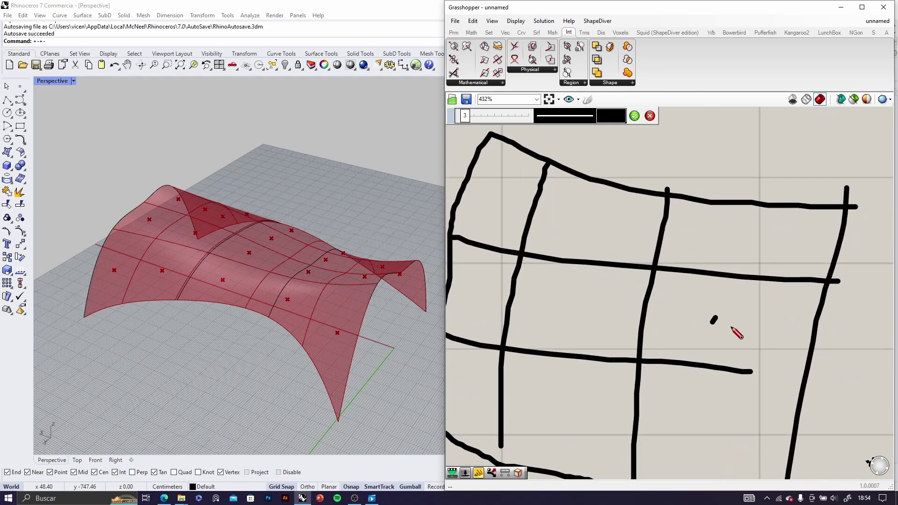
left_click_drag(718, 320, 725, 323)
left_click_drag(754, 379, 816, 396)
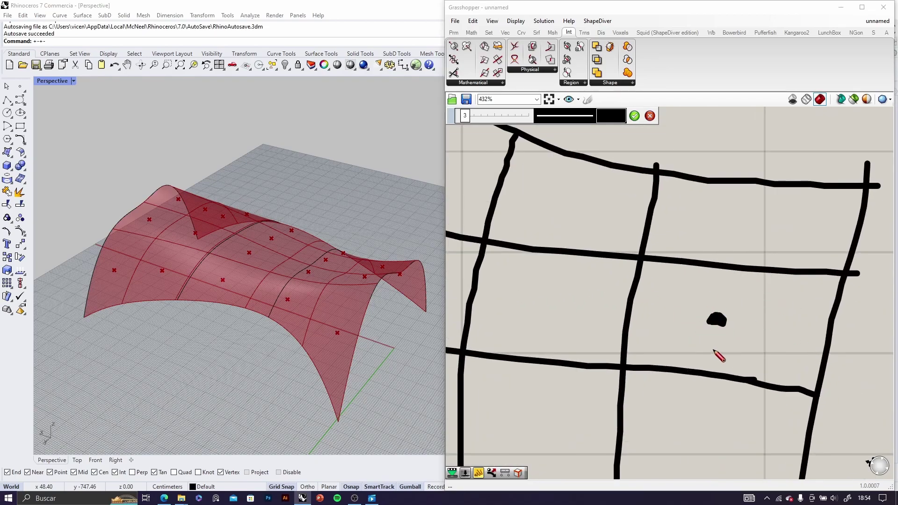
- Sketch subdivision lines inside the cells around the dot, making them denser with growing distance from it
scroll(701, 346, "down", 5)
scroll(678, 290, "up", 4)
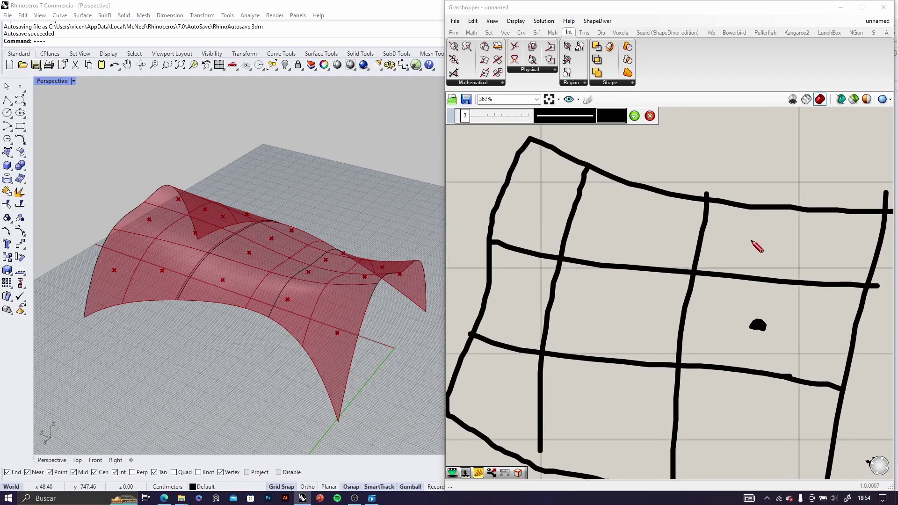
left_click_drag(714, 234, 880, 246)
left_click_drag(779, 282, 798, 204)
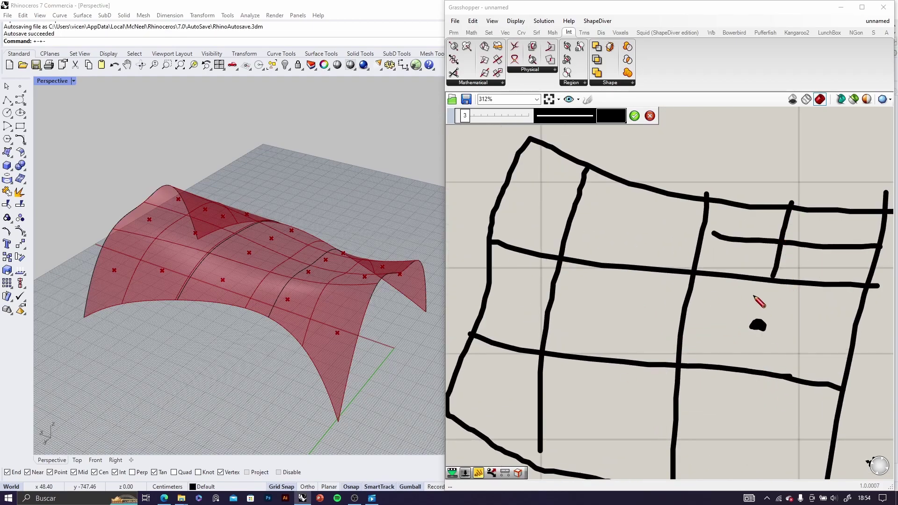
scroll(760, 303, "down", 3)
left_click_drag(745, 392, 750, 334)
left_click_drag(717, 360, 801, 374)
left_click_drag(658, 385, 663, 341)
left_click_drag(679, 387, 687, 321)
left_click_drag(643, 346, 705, 352)
left_click_drag(650, 365, 740, 382)
left_click_drag(664, 310, 674, 265)
left_click_drag(686, 323, 702, 272)
left_click_drag(640, 291, 739, 305)
left_click_drag(653, 315, 712, 322)
mouse_move(676, 280)
left_mouse_down()
mouse_move(700, 243)
mouse_move(716, 245)
mouse_move(722, 264)
left_mouse_up()
left_click_drag(656, 265, 732, 272)
mouse_move(627, 263)
left_mouse_down()
mouse_move(648, 223)
mouse_move(655, 234)
left_mouse_up()
mouse_move(649, 256)
left_mouse_down()
mouse_move(665, 229)
mouse_move(666, 249)
left_mouse_up()
left_click_drag(611, 249, 660, 263)
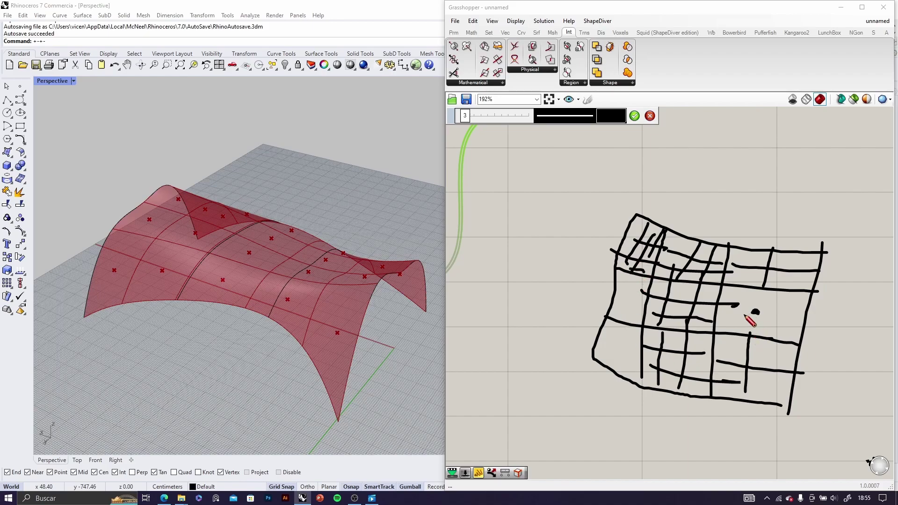
- Discard the freehand grid sketch and return to the Distance component
scroll(751, 316, "up", 2)
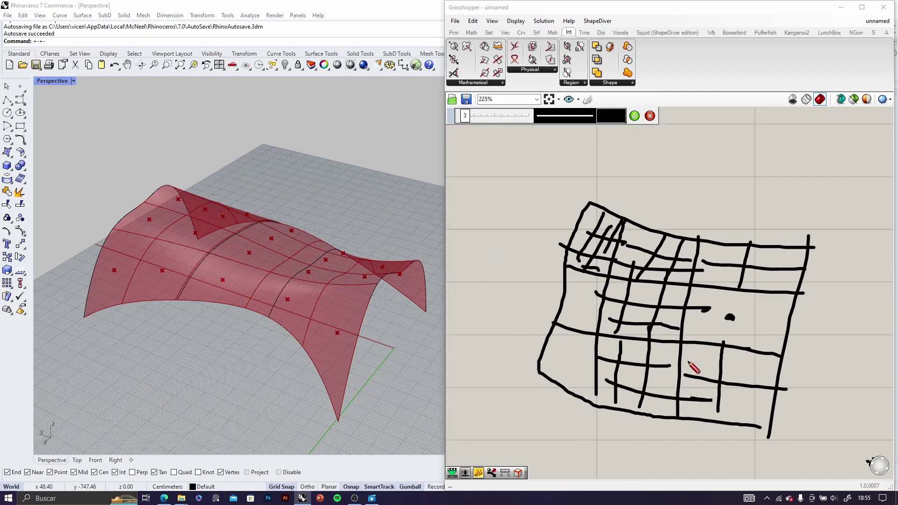
left_click(650, 116)
scroll(680, 288, "down", 8)
scroll(639, 222, "up", 4)
right_click_drag(639, 221, 661, 264)
scroll(661, 267, "up", 3)
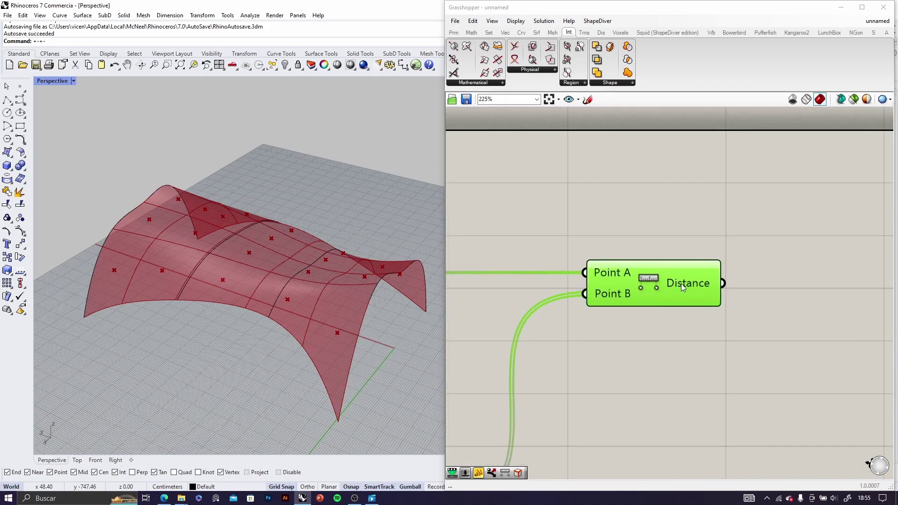
- Add a Remap Numbers component to the right of the Distance component
mouse_move(681, 281)
scroll(678, 279, "down", 3)
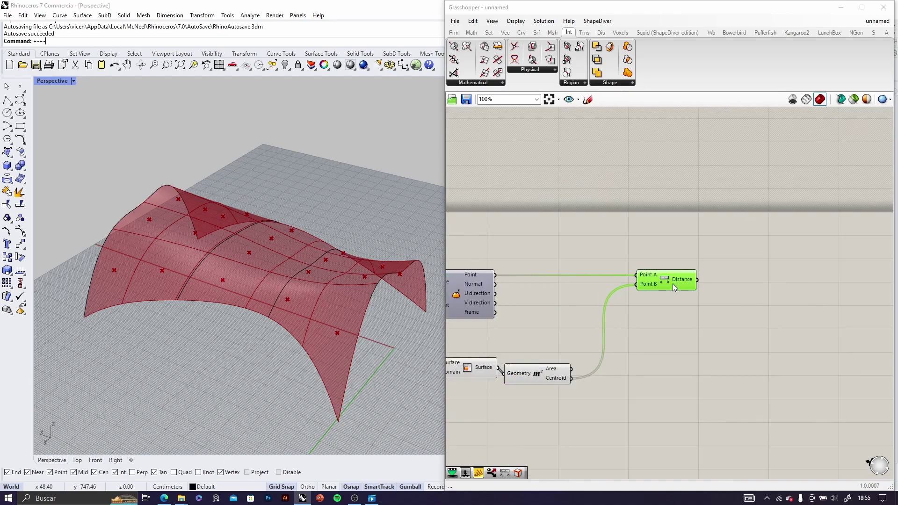
scroll(637, 285, "up", 3)
left_click_drag(599, 277, 605, 273)
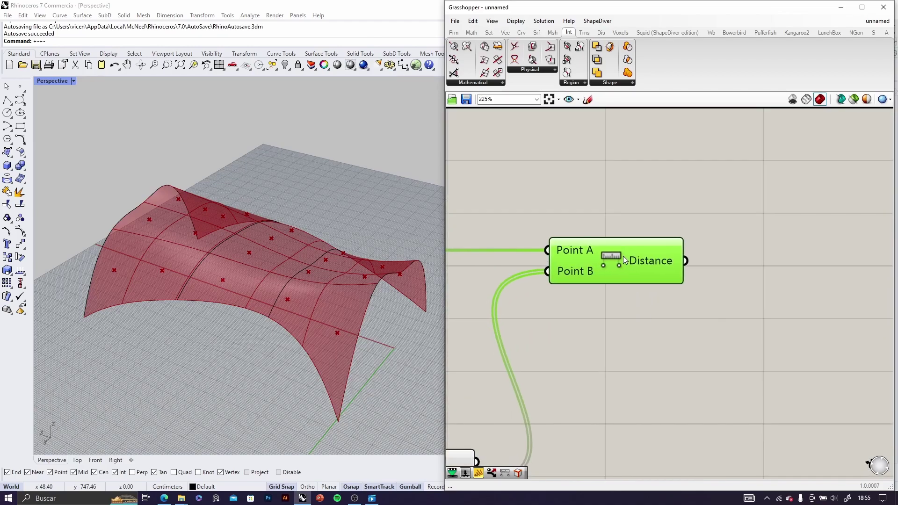
right_click_drag(781, 283, 661, 282)
double_click(676, 277)
type("rema")
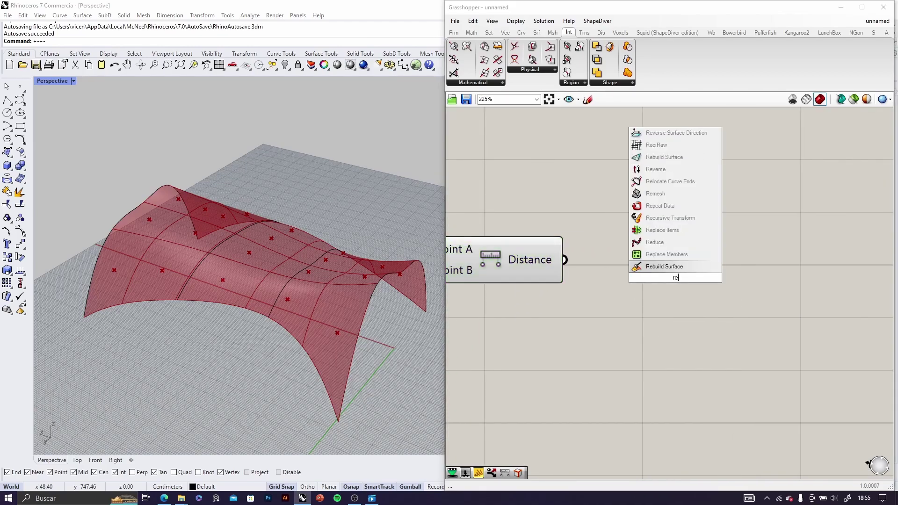
left_click(665, 266)
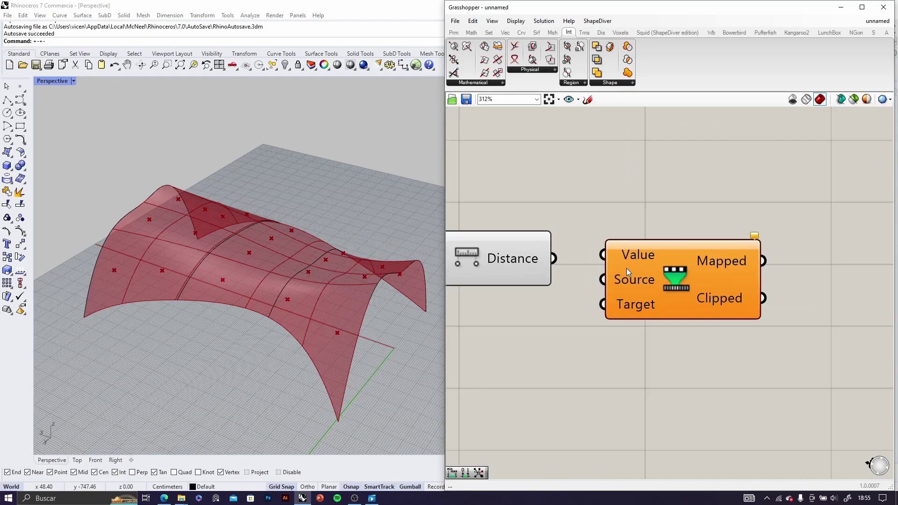
- Connect the Distance output to the Value input of Remap Numbers and place the component further from Distance
scroll(628, 268, "up", 4)
left_click_drag(491, 254, 583, 243)
scroll(653, 261, "down", 2)
left_click_drag(646, 263, 776, 284)
scroll(647, 282, "down", 3)
right_click_drag(646, 283, 549, 266)
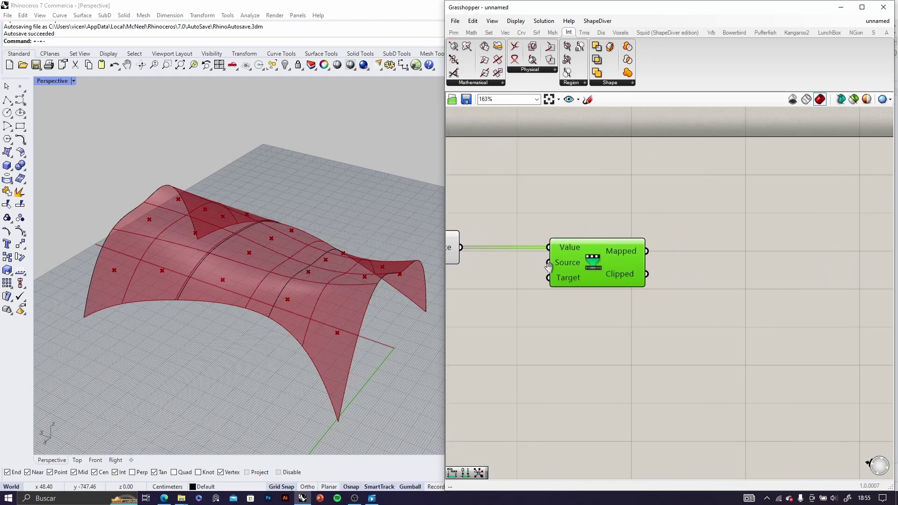
- Sketch the unsorted number list 1, 0,5, 8, 3 freehand on the empty canvas beside Remap Numbers
left_click(588, 100)
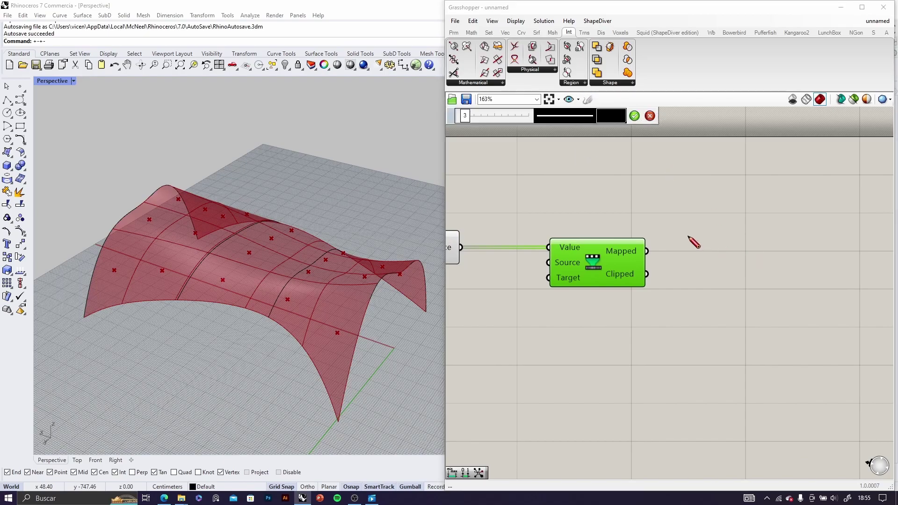
left_click_drag(736, 205, 739, 209)
mouse_move(773, 208)
left_mouse_down()
mouse_move(753, 228)
mouse_move(774, 241)
left_mouse_up()
left_click_drag(806, 207, 830, 242)
left_click_drag(855, 208, 849, 224)
scroll(776, 214, "down", 3)
scroll(819, 216, "up", 3)
scroll(755, 204, "down", 2)
scroll(739, 233, "up", 4)
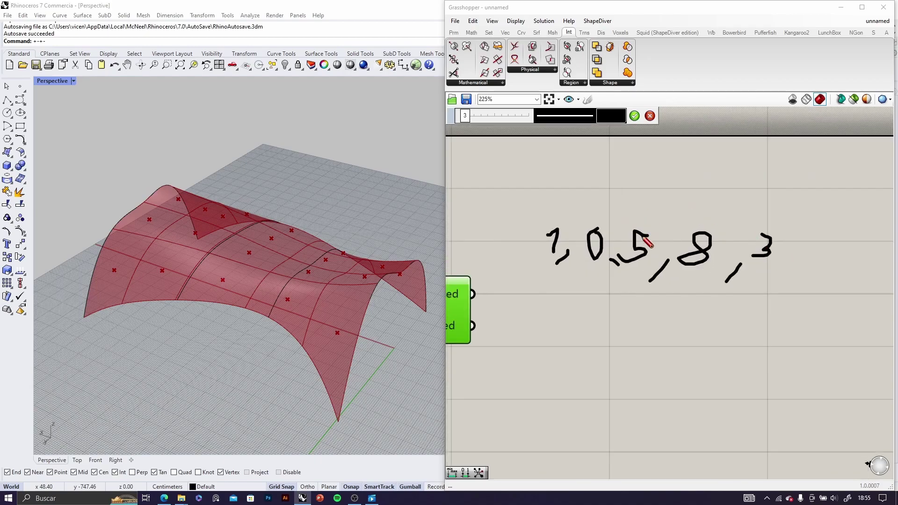
scroll(654, 244, "down", 3)
scroll(678, 246, "up", 2)
- Sketch an arrow leading to the sorted list 0,5, 1, 3, 8 below the first list and enclose it in brackets
mouse_move(686, 238)
left_mouse_down()
mouse_move(736, 279)
mouse_move(692, 286)
mouse_move(707, 298)
left_mouse_up()
mouse_move(510, 294)
left_mouse_down()
mouse_move(502, 310)
mouse_move(515, 294)
mouse_move(512, 321)
left_mouse_up()
mouse_move(542, 293)
left_mouse_down()
mouse_move(531, 295)
mouse_move(537, 333)
mouse_move(580, 337)
left_mouse_up()
mouse_move(605, 293)
left_mouse_down()
mouse_move(611, 304)
mouse_move(592, 309)
mouse_move(620, 328)
left_mouse_up()
mouse_move(647, 287)
left_mouse_down()
mouse_move(647, 319)
mouse_move(643, 287)
left_mouse_up()
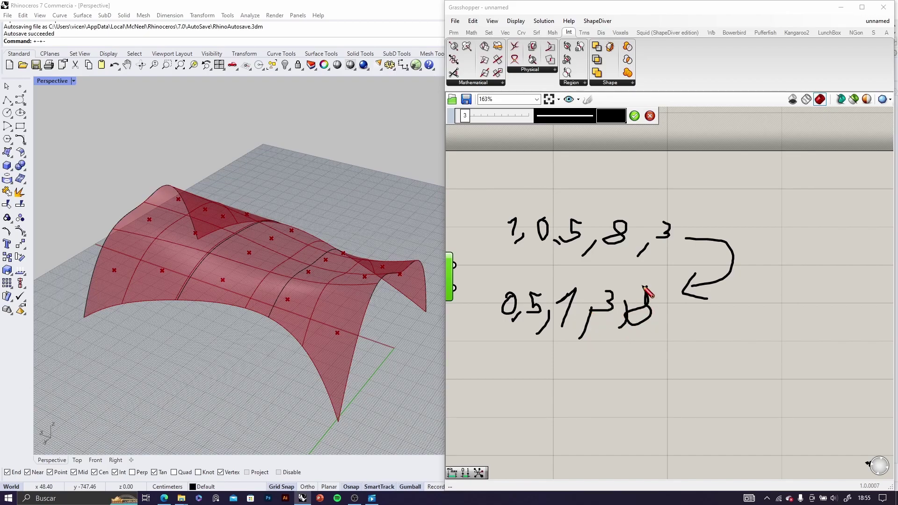
left_click_drag(501, 333, 513, 278)
mouse_move(646, 281)
left_mouse_down()
mouse_move(684, 284)
mouse_move(630, 337)
left_mouse_up()
scroll(632, 339, "down", 3)
scroll(619, 323, "up", 2)
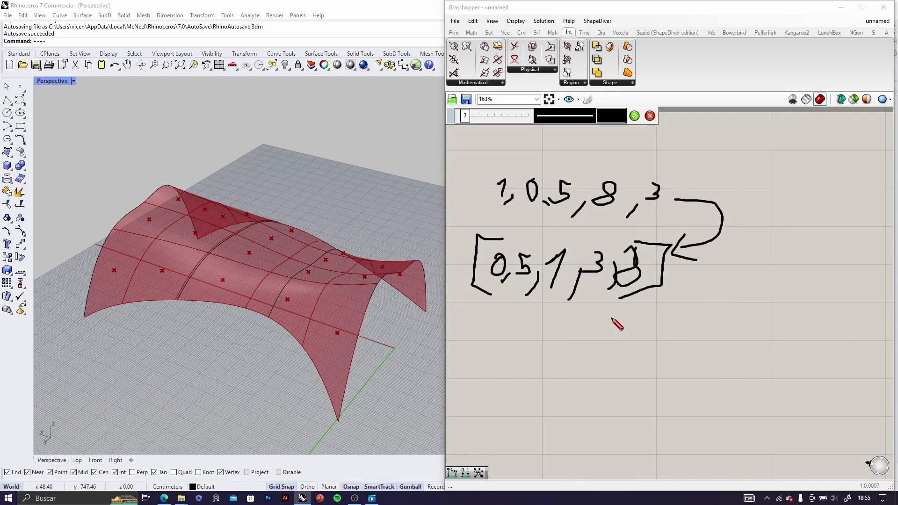
- Sketch a target range from 0,8 to 14 below the bracketed list, with arrows mapping the values onto it
mouse_move(574, 303)
left_mouse_down()
mouse_move(573, 341)
mouse_move(586, 326)
left_mouse_up()
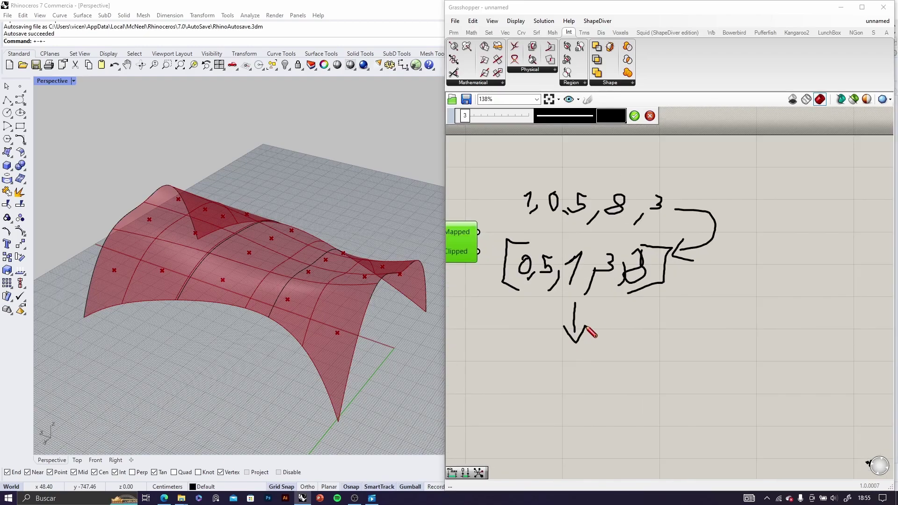
scroll(568, 307, "down", 2)
scroll(557, 299, "up", 3)
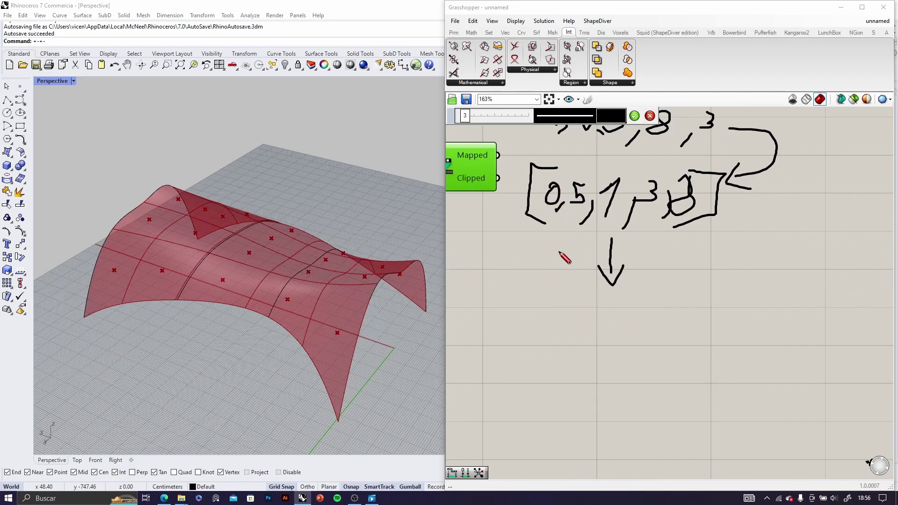
mouse_move(535, 314)
left_mouse_down()
mouse_move(535, 333)
mouse_move(537, 314)
mouse_move(552, 342)
left_mouse_up()
mouse_move(581, 310)
left_mouse_down()
mouse_move(576, 332)
mouse_move(582, 312)
mouse_move(606, 347)
mouse_move(630, 341)
left_mouse_up()
left_click_drag(648, 326, 645, 346)
mouse_move(663, 316)
left_mouse_down()
mouse_move(674, 327)
mouse_move(707, 319)
left_mouse_up()
left_click_drag(700, 304, 694, 345)
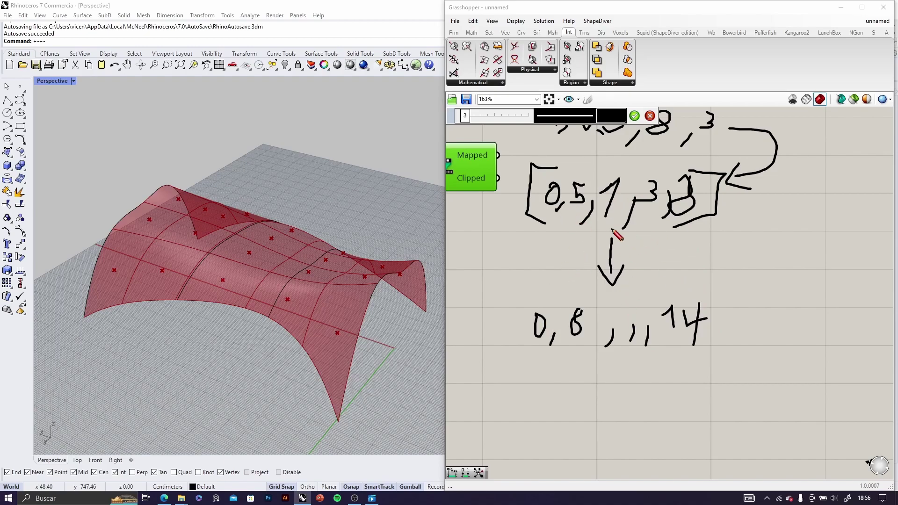
mouse_move(602, 221)
left_mouse_down()
mouse_move(593, 254)
mouse_move(600, 304)
mouse_move(591, 291)
left_mouse_up()
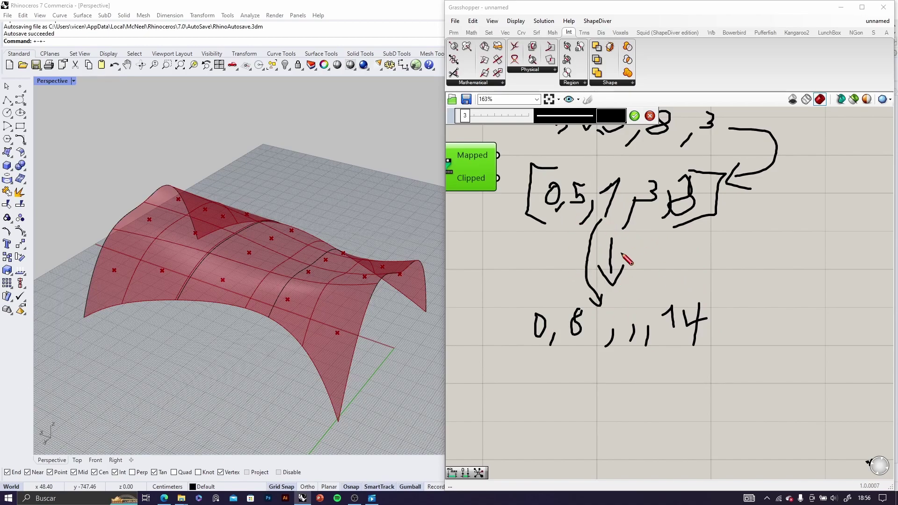
left_click_drag(646, 230, 646, 297)
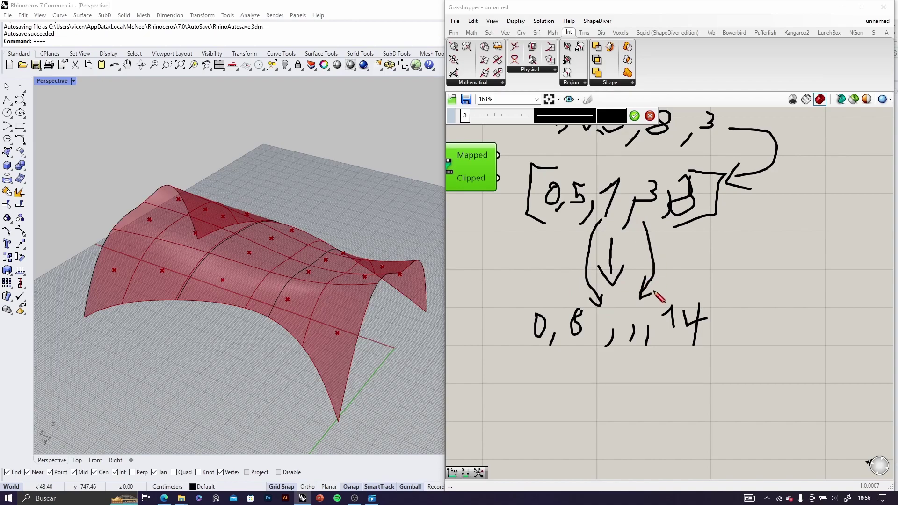
scroll(653, 292, "down", 1)
scroll(619, 290, "up", 3)
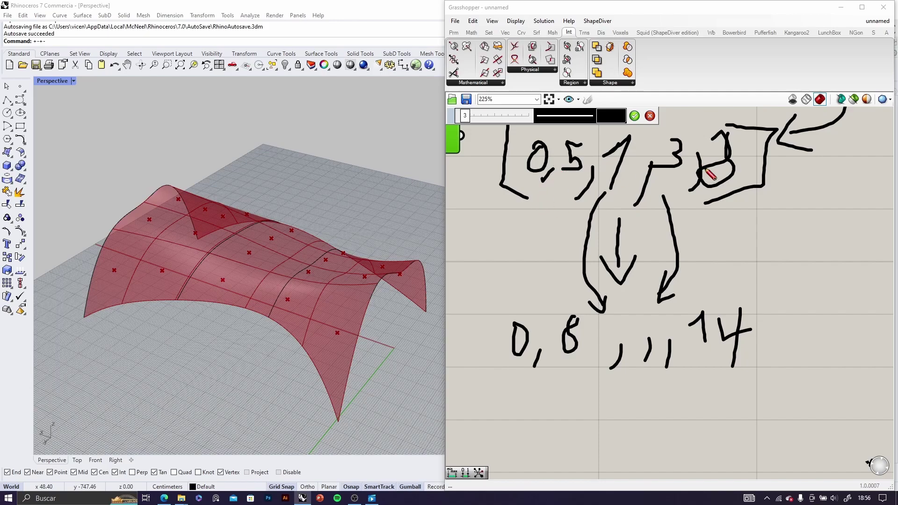
- Discard the freehand number sketch and return to the Remap Numbers component
scroll(673, 292, "down", 2)
left_click(650, 115)
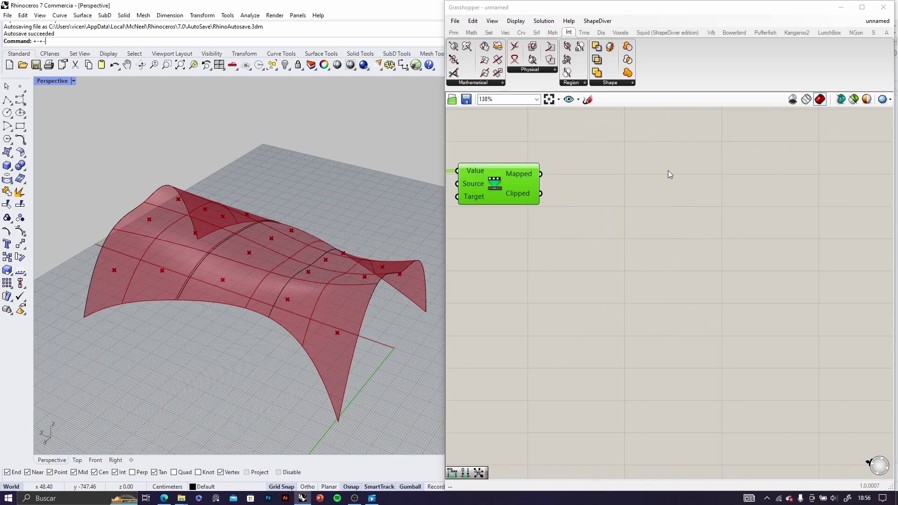
scroll(495, 264, "up", 3)
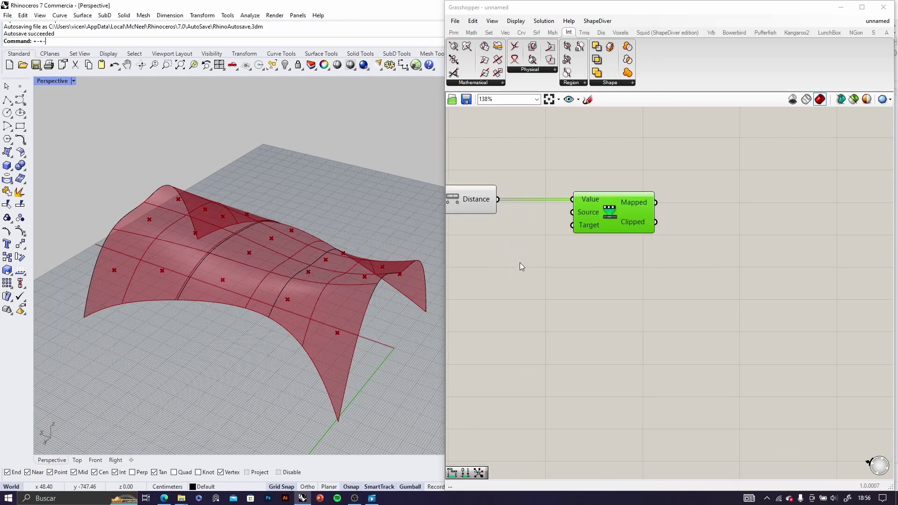
- Make room before Remap Numbers, add a Bounds component there and connect Distance to its Numbers input
scroll(648, 220, "up", 4)
left_click_drag(603, 219, 659, 248)
right_click_drag(555, 248, 760, 316)
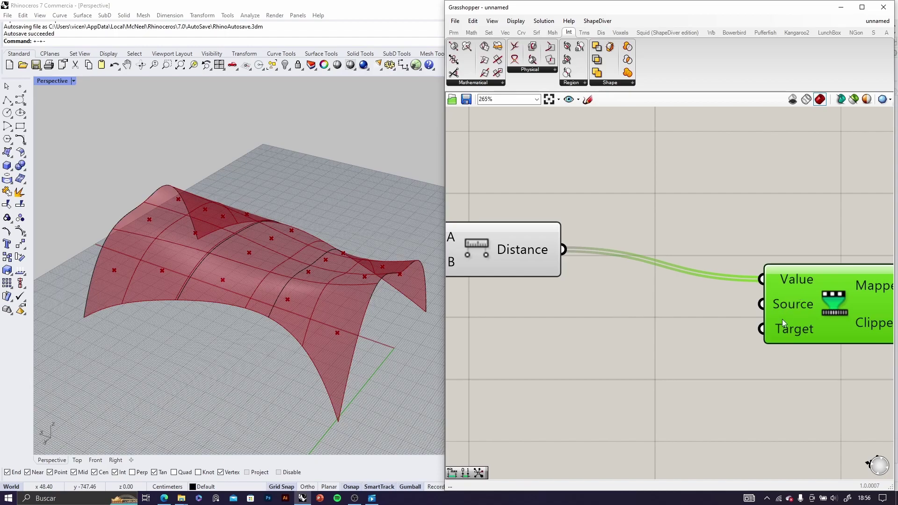
double_click(667, 311)
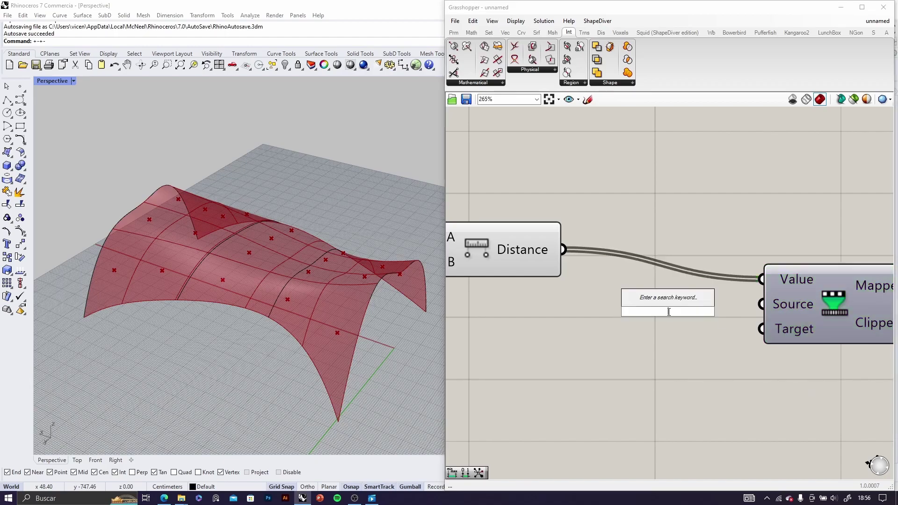
type("bounds")
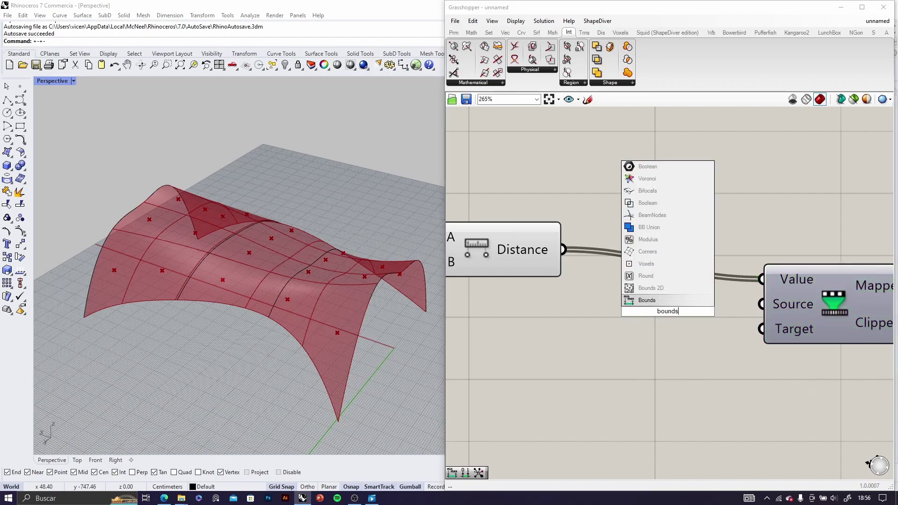
left_click(662, 298)
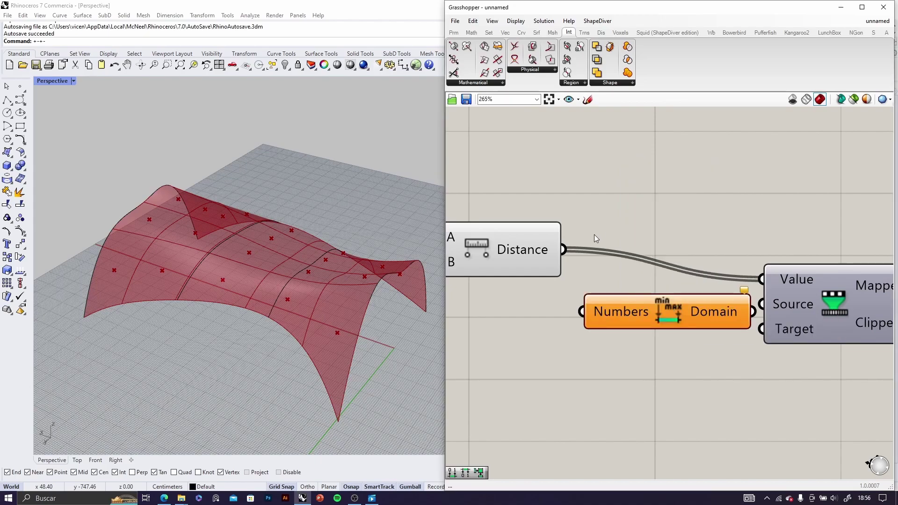
left_click_drag(564, 249, 582, 311)
left_click_drag(645, 315, 616, 319)
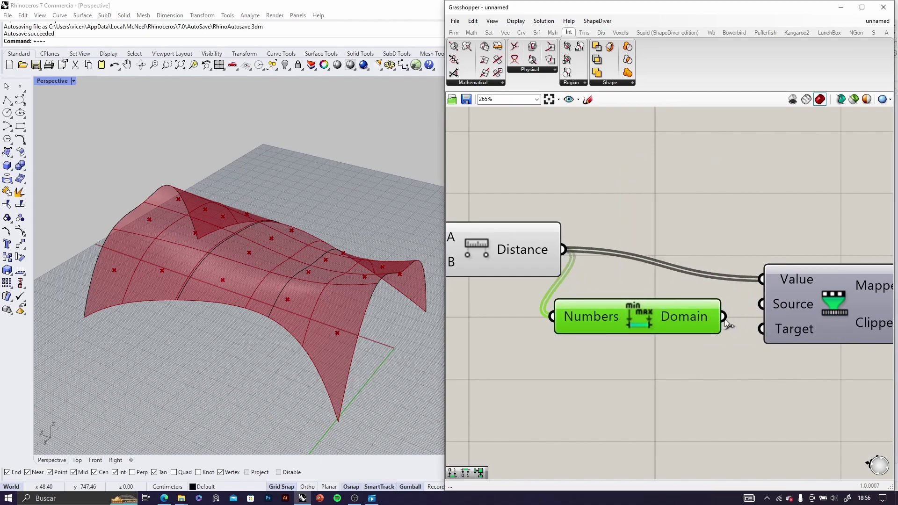
- Connect the Bounds Domain output to the Source input of Remap Numbers and line up the two components
left_click_drag(687, 305, 709, 309)
left_click_drag(819, 318, 844, 287)
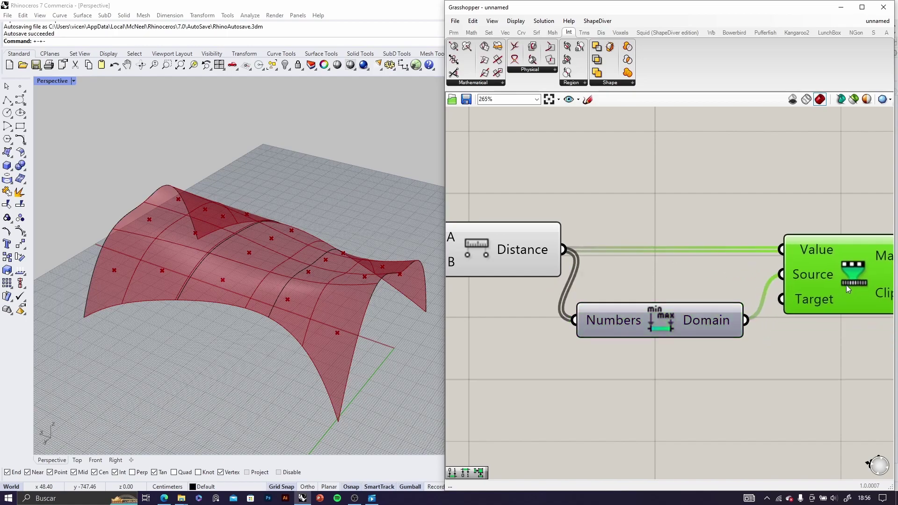
left_click_drag(675, 320, 680, 294)
scroll(684, 284, "down", 3)
scroll(756, 286, "up", 3)
left_click_drag(758, 288, 787, 291)
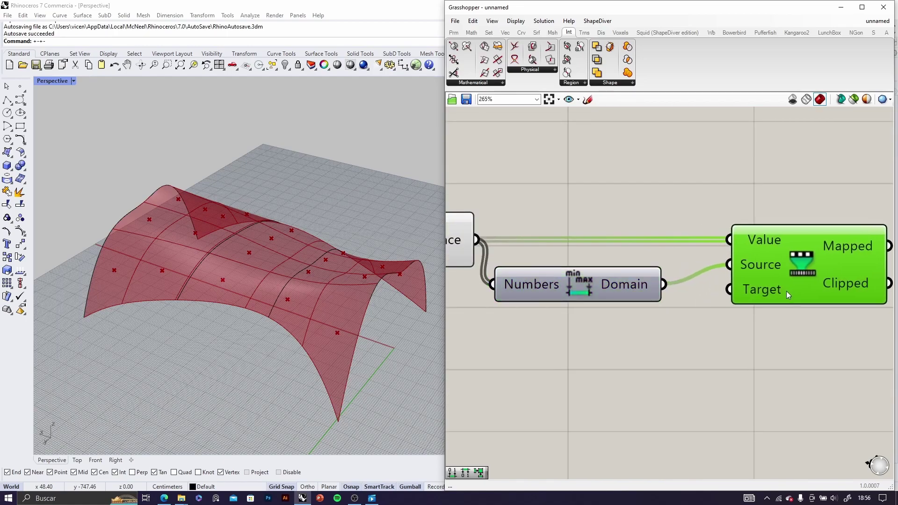
- Add a Construct Domain component below the Bounds component
left_click(562, 379)
double_click(587, 380)
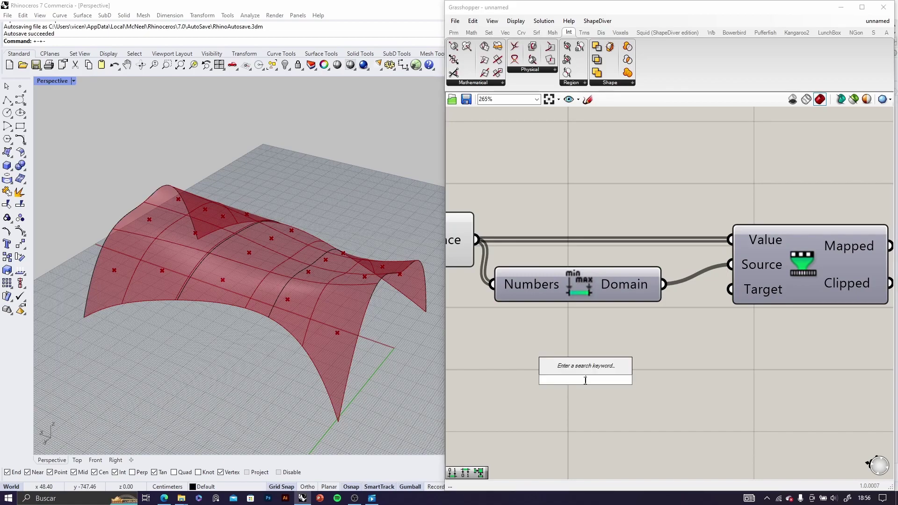
type("construct domai")
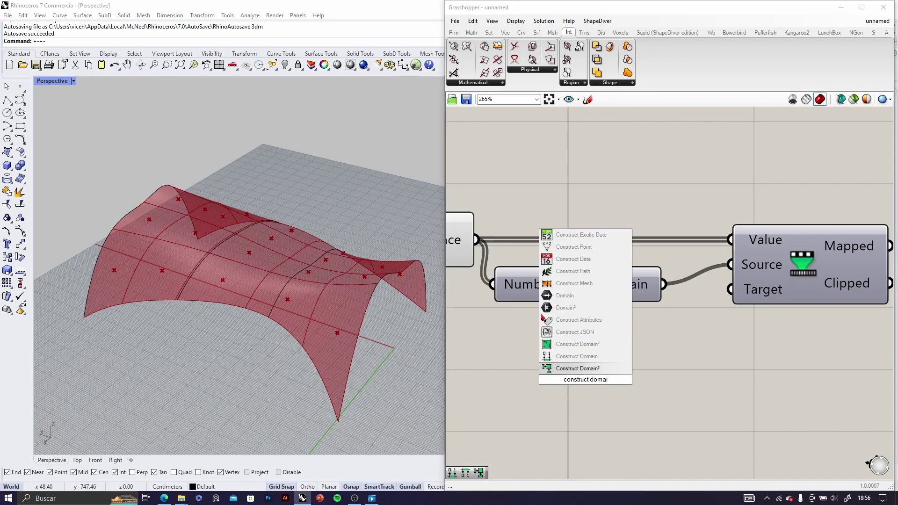
left_click(574, 355)
scroll(574, 355, "down", 2)
scroll(567, 353, "up", 3)
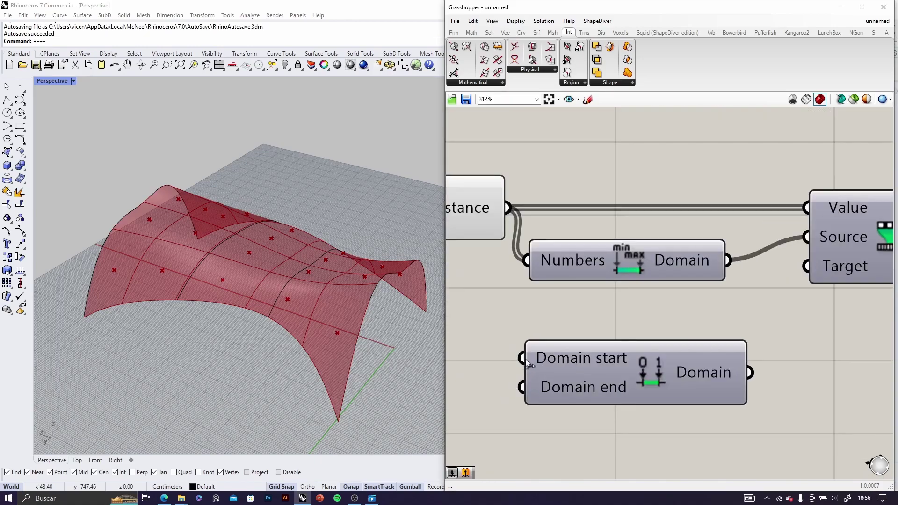
- Add a number slider with value 1 and connect it to the Domain start input of Construct Domain
right_click_drag(566, 381, 616, 362)
double_click(502, 333)
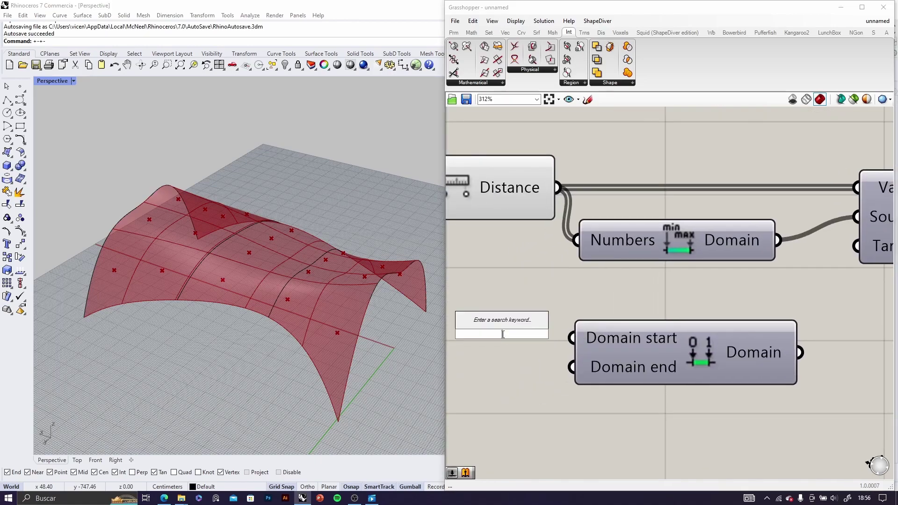
type("1")
left_click(512, 321)
scroll(571, 331, "down", 4)
right_click_drag(556, 339, 622, 336)
scroll(612, 333, "up", 3)
left_click_drag(608, 330, 545, 318)
left_click_drag(652, 321, 697, 334)
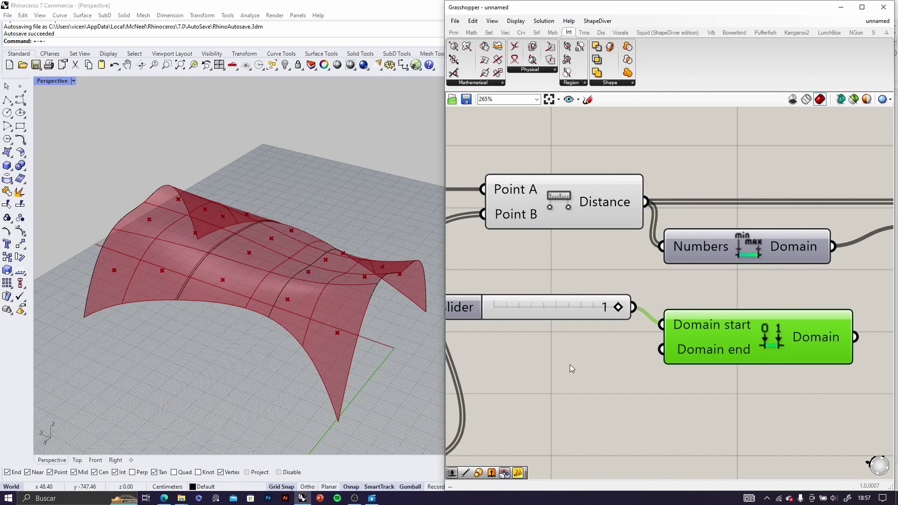
- Add a number slider with value 4 below the first one and connect it to the Domain end input
scroll(561, 372, "up", 2)
double_click(559, 374)
type("4")
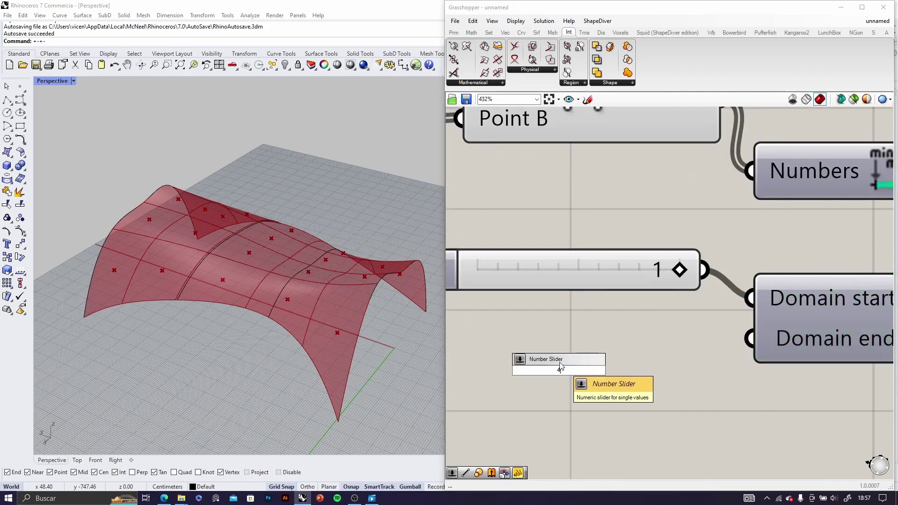
left_click(652, 382)
left_click_drag(660, 374, 606, 380)
left_click_drag(713, 378, 749, 339)
- Connect the Construct Domain output to the Target input of Remap Numbers
scroll(743, 343, "down", 6)
right_click_drag(799, 351, 698, 357)
scroll(698, 357, "up", 1)
scroll(698, 357, "up", 2)
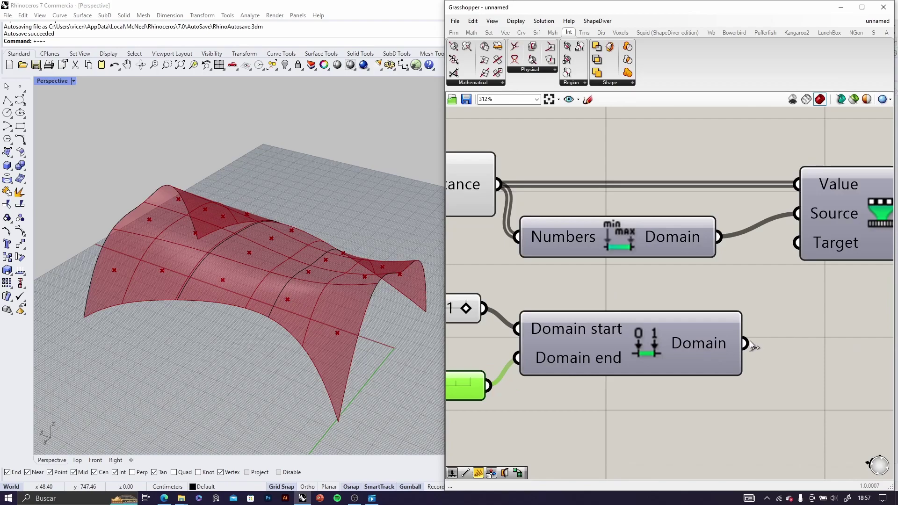
scroll(810, 301, "down", 5)
left_click_drag(852, 333, 781, 266)
left_click(729, 336)
- Duplicate the Divide Domain² and Isotrim components that panel the loft and place the copies below the remapping components
scroll(643, 338, "up", 3)
right_click_drag(643, 339, 700, 332)
scroll(556, 329, "up", 2)
scroll(588, 329, "down", 1)
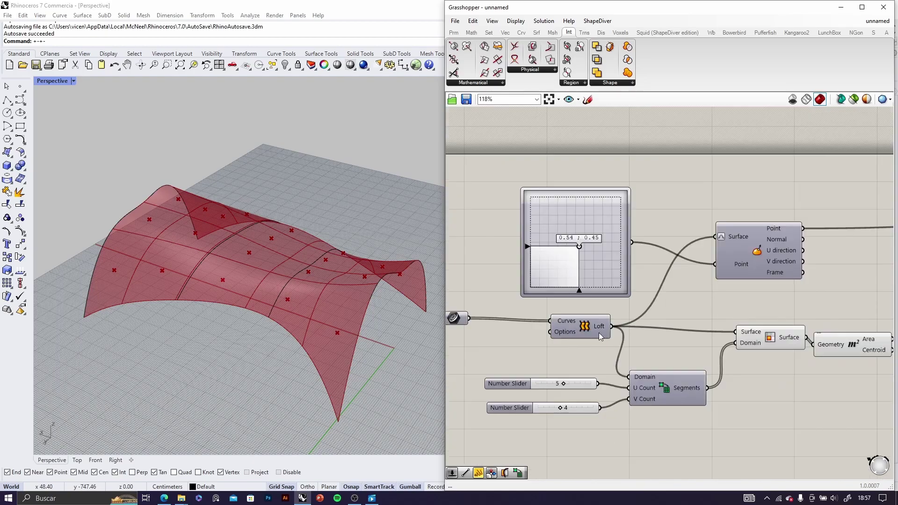
scroll(775, 344, "up", 2)
scroll(717, 321, "down", 2)
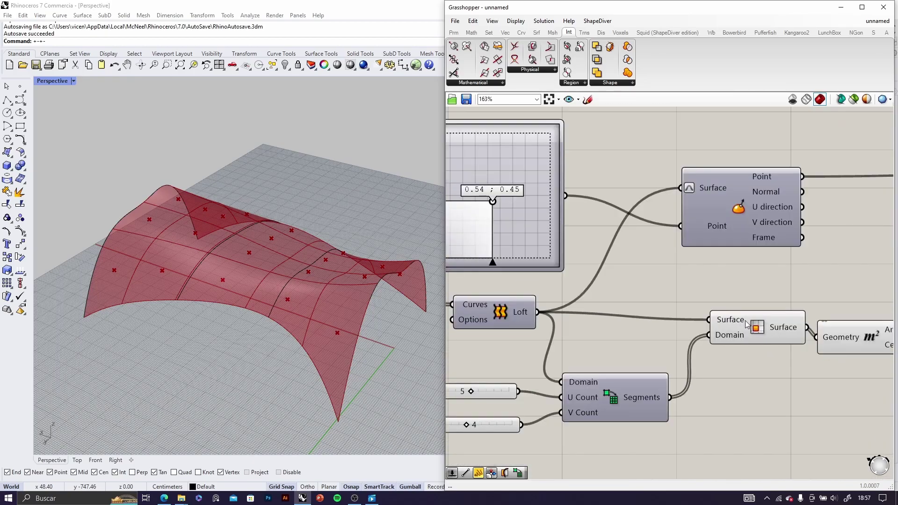
scroll(672, 363, "up", 1)
scroll(641, 380, "down", 3)
scroll(704, 393, "up", 1)
left_click_drag(703, 393, 602, 318)
scroll(674, 378, "down", 1)
right_click_drag(675, 378, 629, 333)
key("ctrl+c")
key("ctrl+v")
scroll(613, 294, "up", 3)
left_click_drag(613, 293, 792, 350)
scroll(791, 350, "up", 3)
scroll(693, 300, "down", 3)
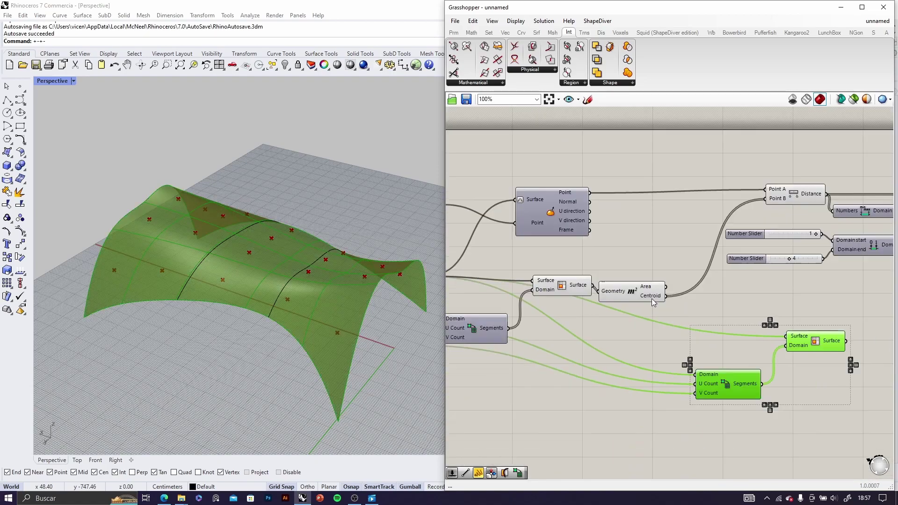
- Move the Area component up, above the level of the original Isotrim component
left_click(653, 262)
scroll(653, 262, "up", 1)
left_click_drag(652, 262, 658, 218)
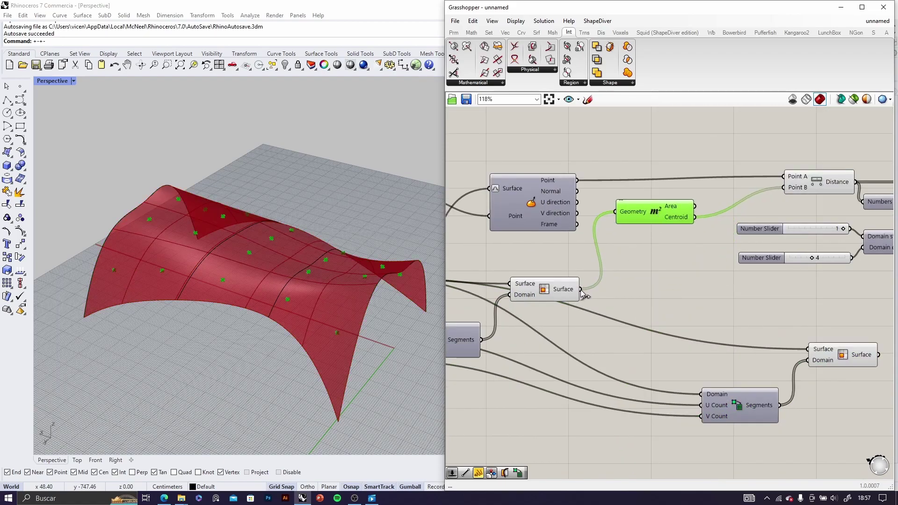
- Connect the original Isotrim surfaces to the copied Isotrim's Surface and copied Divide Domain²'s Domain inputs, and shift both copies aside
left_click_drag(581, 290, 822, 354)
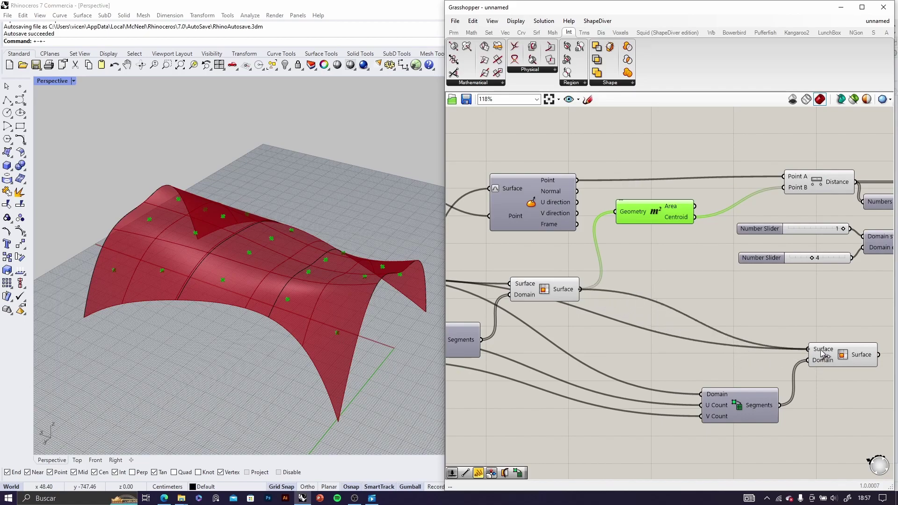
left_click_drag(583, 293, 702, 394)
scroll(796, 397, "down", 3)
left_click_drag(826, 425, 754, 359)
left_click_drag(758, 394, 833, 387)
right_click_drag(815, 404, 755, 391)
scroll(535, 357, "up", 3)
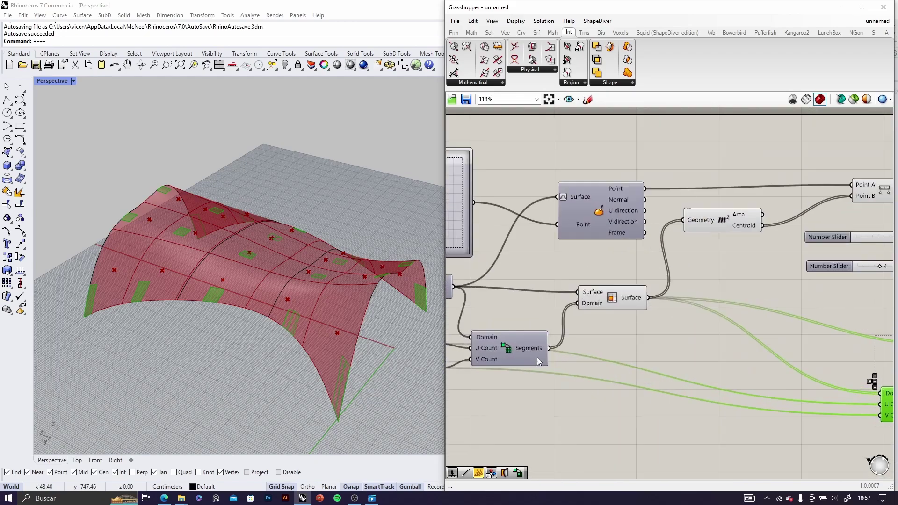
- Connect the Mapped output of Remap Numbers to the U Count and V Count inputs of the copied Divide Domain²
scroll(474, 380, "down", 4)
right_click_drag(814, 279, 767, 247)
scroll(767, 246, "up", 4)
left_click_drag(748, 245, 604, 401)
scroll(764, 267, "down", 1)
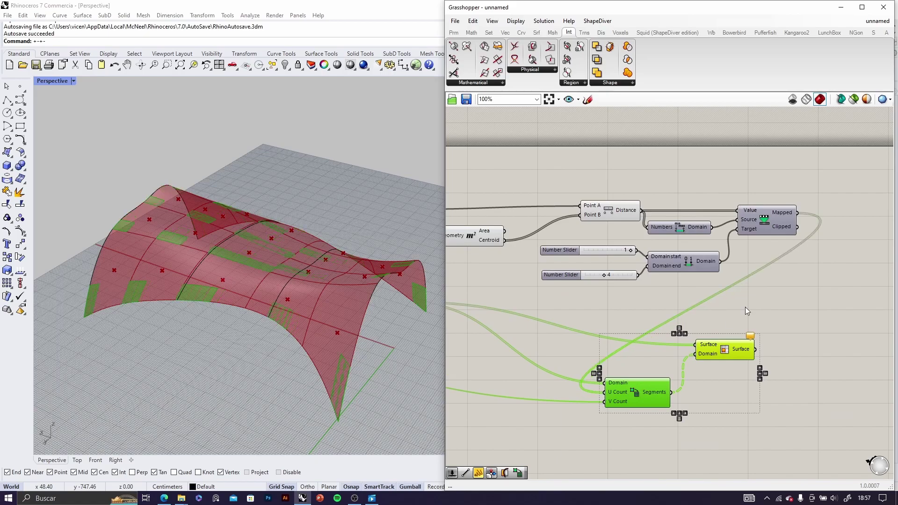
left_click_drag(796, 215, 606, 392)
- Move the copied Divide Domain² and Isotrim components beyond Remap Numbers to tidy the wiring
left_click(621, 419)
scroll(710, 359, "down", 4)
left_click_drag(745, 399, 796, 371)
scroll(289, 241, "up", 6)
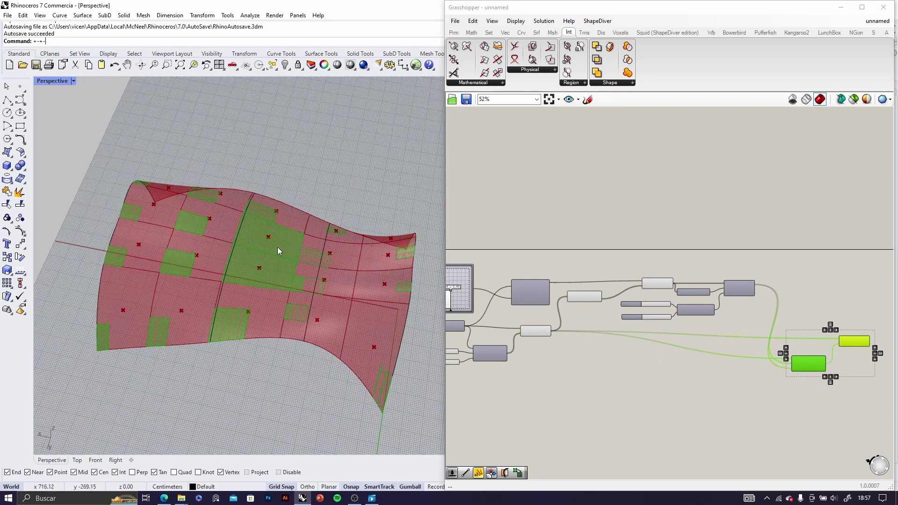
- Examine the subdivided patches across the canopy surface from above, from the side and close up
scroll(254, 254, "down", 5)
mouse_move(213, 228)
right_mouse_down()
mouse_move(150, 237)
mouse_move(218, 238)
right_mouse_up()
scroll(170, 226, "up", 5)
scroll(217, 237, "down", 3)
right_click_drag(232, 271, 170, 373)
scroll(165, 303, "down", 3)
scroll(186, 228, "up", 6)
scroll(253, 267, "down", 7)
scroll(255, 309, "up", 7)
right_click_drag(256, 308, 212, 223)
scroll(220, 293, "down", 4)
scroll(201, 226, "up", 4)
scroll(200, 226, "down", 5)
scroll(207, 229, "up", 3)
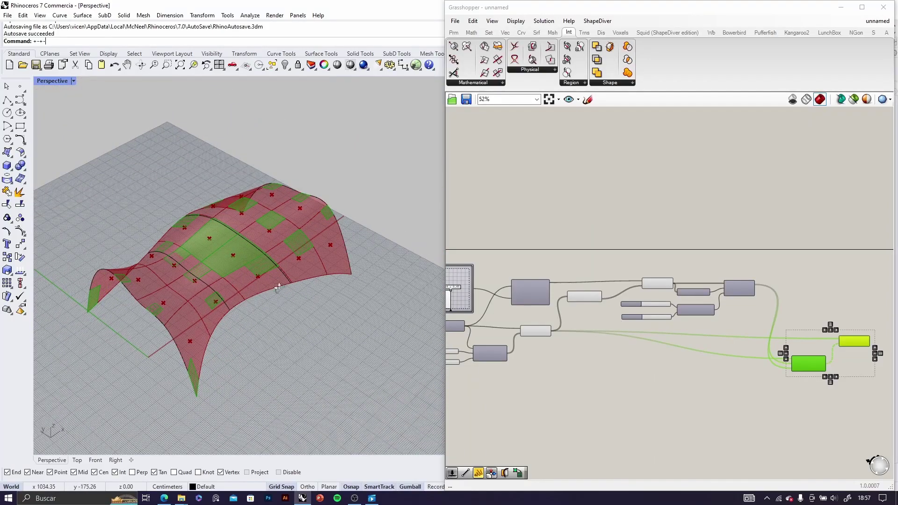
right_click_drag(277, 291, 271, 280)
scroll(223, 259, "up", 5)
scroll(234, 269, "down", 5)
- Mark the Surface and Domain wires entering the copied Isotrim with freehand arrows and underlines, and discard the sketch
right_click_drag(873, 391, 771, 394)
scroll(770, 394, "up", 3)
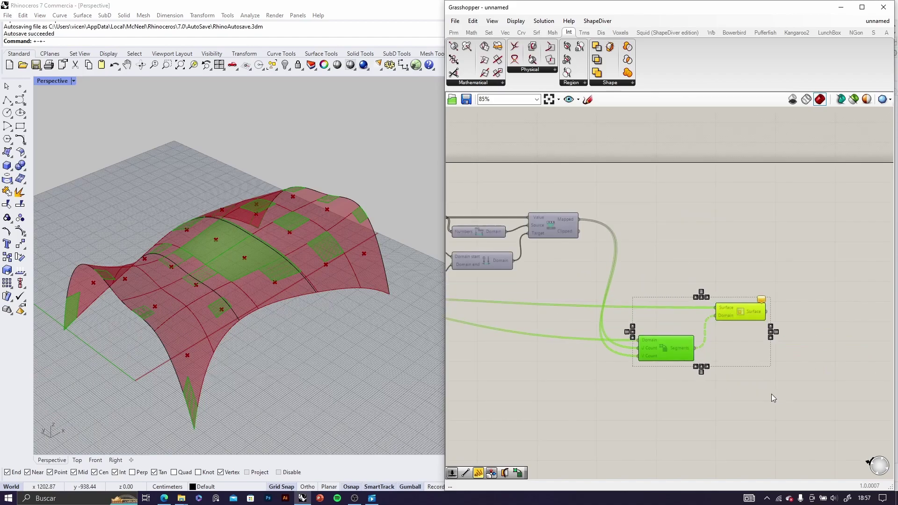
left_click(770, 394)
scroll(731, 310, "up", 4)
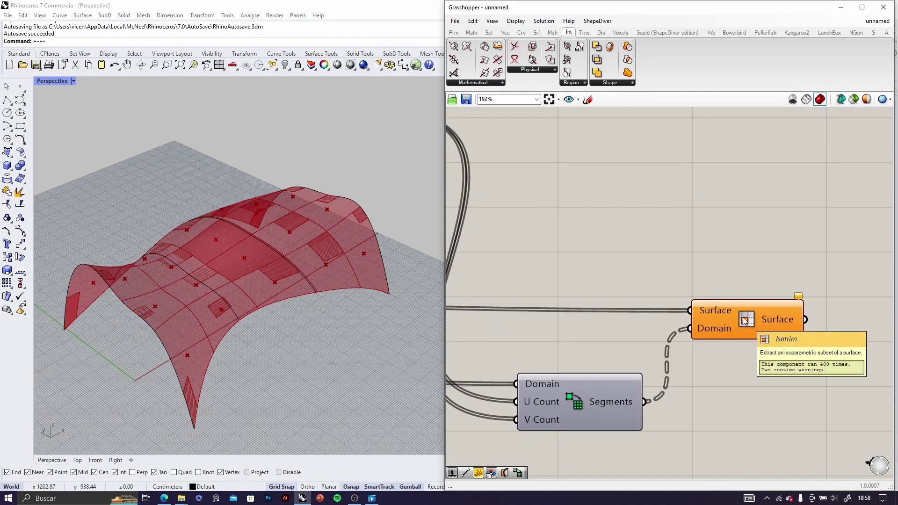
scroll(696, 362, "up", 4)
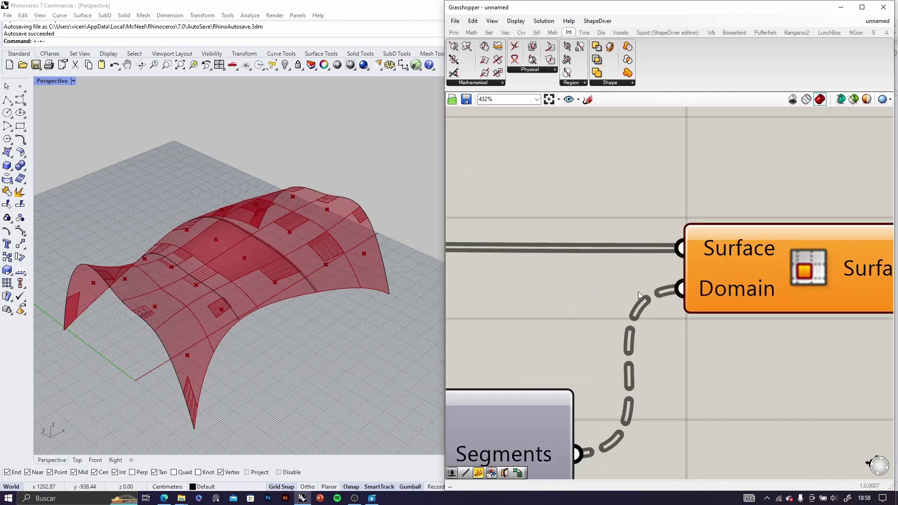
left_click(588, 99)
mouse_move(598, 138)
left_mouse_down()
mouse_move(549, 206)
mouse_move(579, 195)
left_mouse_up()
left_click_drag(511, 225, 579, 233)
mouse_move(775, 373)
left_mouse_down()
mouse_move(676, 382)
mouse_move(667, 416)
mouse_move(691, 427)
left_mouse_up()
left_click_drag(699, 428, 718, 433)
left_click_drag(726, 432, 747, 434)
left_click_drag(753, 434, 771, 430)
scroll(701, 347, "down", 4)
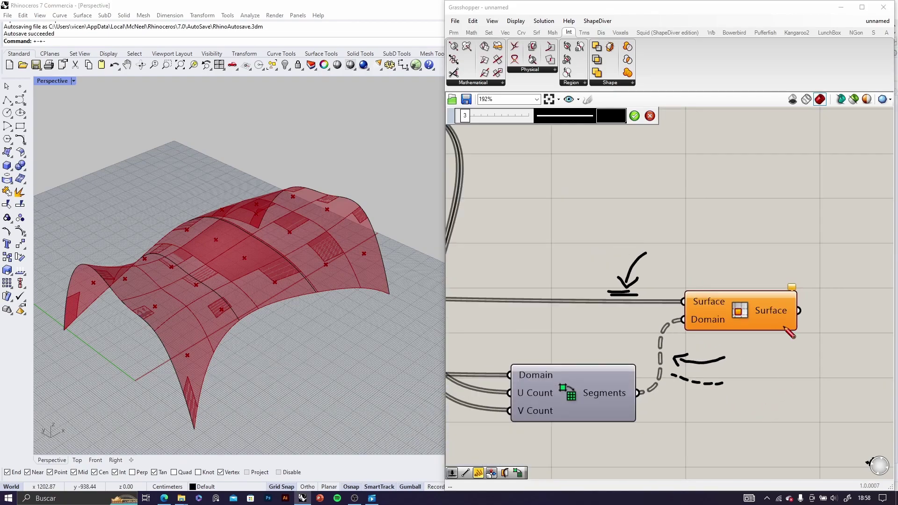
left_click(650, 115)
- Add a Panel fed by the original Isotrim's Surface output and stretch it tall to read the surface list
scroll(645, 314, "down", 4)
scroll(551, 321, "up", 3)
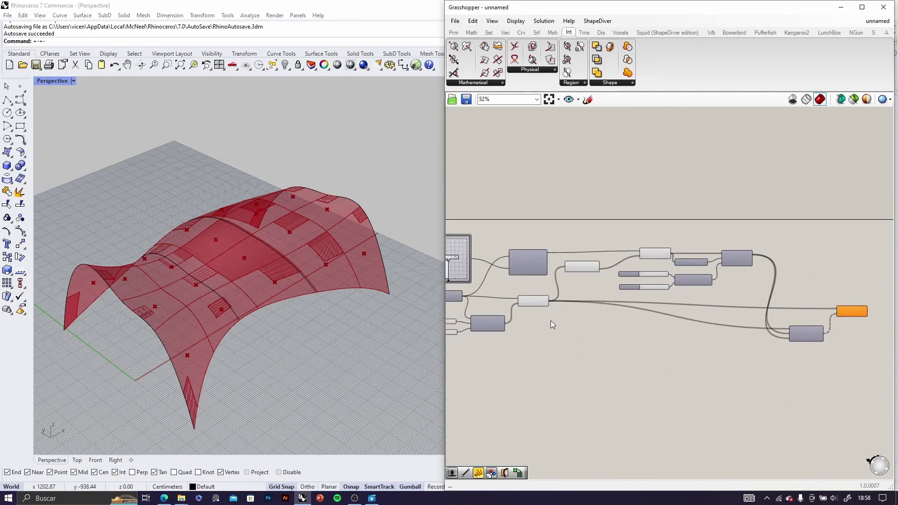
double_click(618, 330)
type("panel")
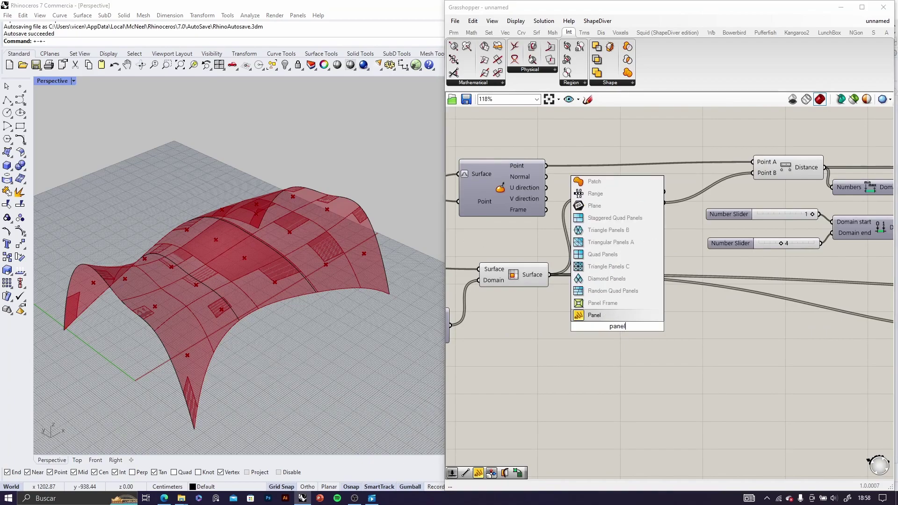
left_click(601, 315)
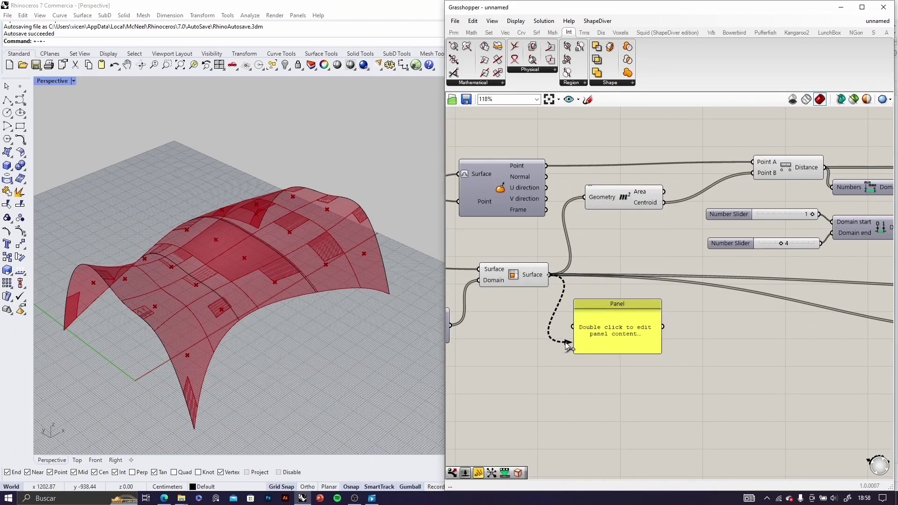
left_click_drag(567, 345, 569, 343)
scroll(638, 264, "down", 3)
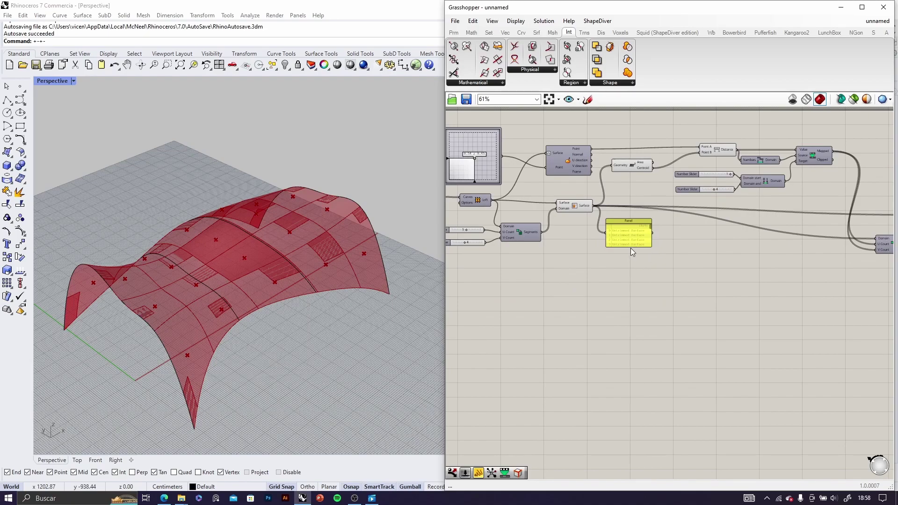
left_click_drag(630, 247, 632, 427)
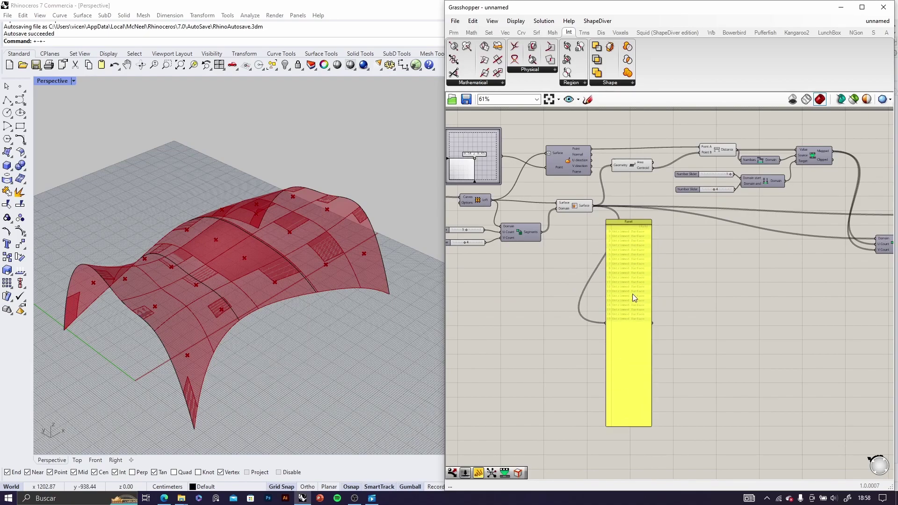
scroll(632, 295, "up", 5)
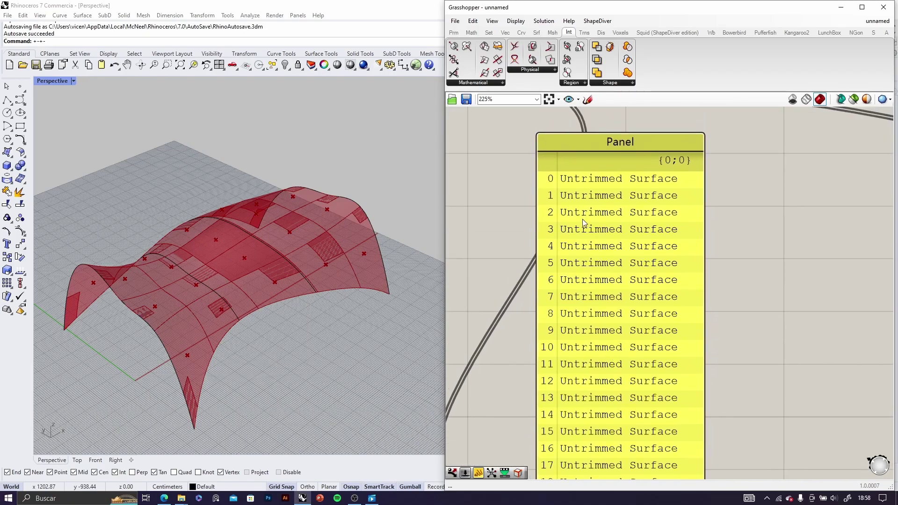
right_click_drag(601, 312, 603, 282)
scroll(551, 250, "down", 7)
scroll(555, 159, "up", 4)
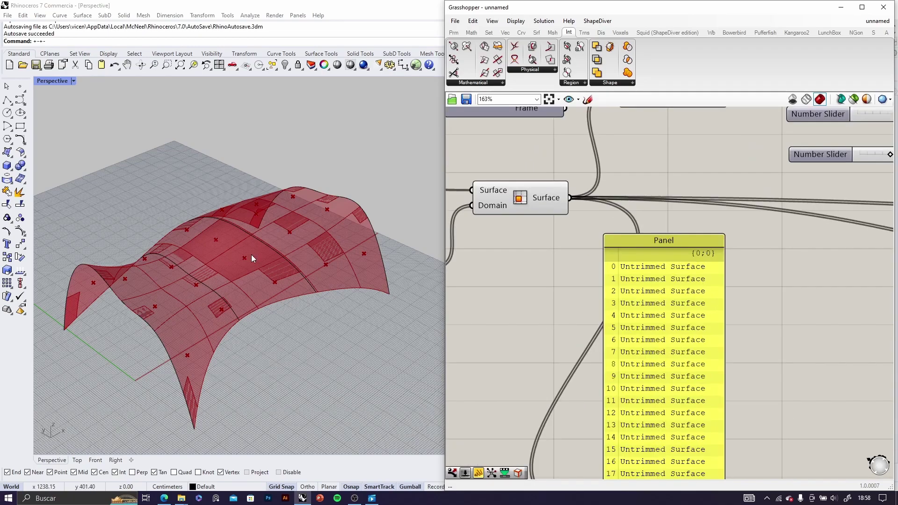
- Move the Panel beyond the copied Isotrim and rewire it to the copied Divide Domain²'s Segments output
right_click_drag(251, 255, 240, 227)
scroll(583, 305, "down", 4)
scroll(583, 304, "down", 5)
left_click_drag(605, 340, 847, 323)
scroll(744, 313, "up", 9)
right_click_drag(809, 335, 578, 265)
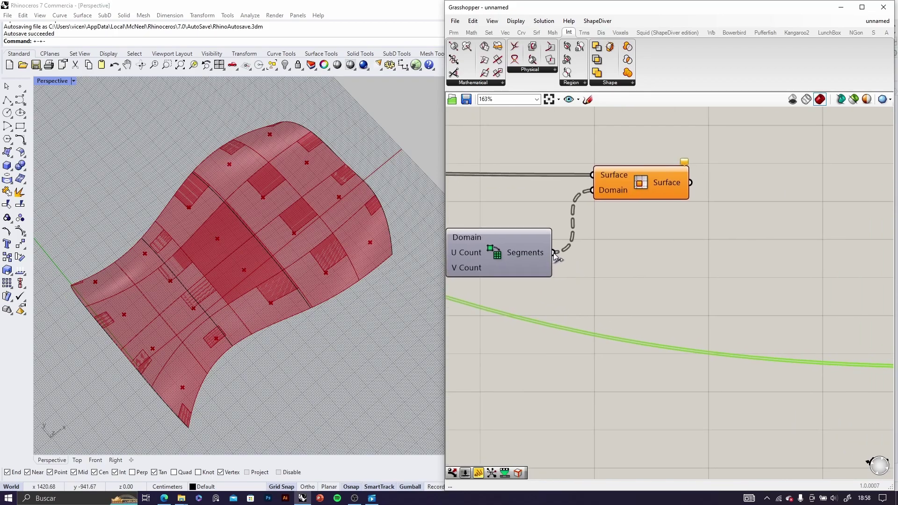
scroll(556, 256, "down", 5)
left_click_drag(559, 257, 712, 299)
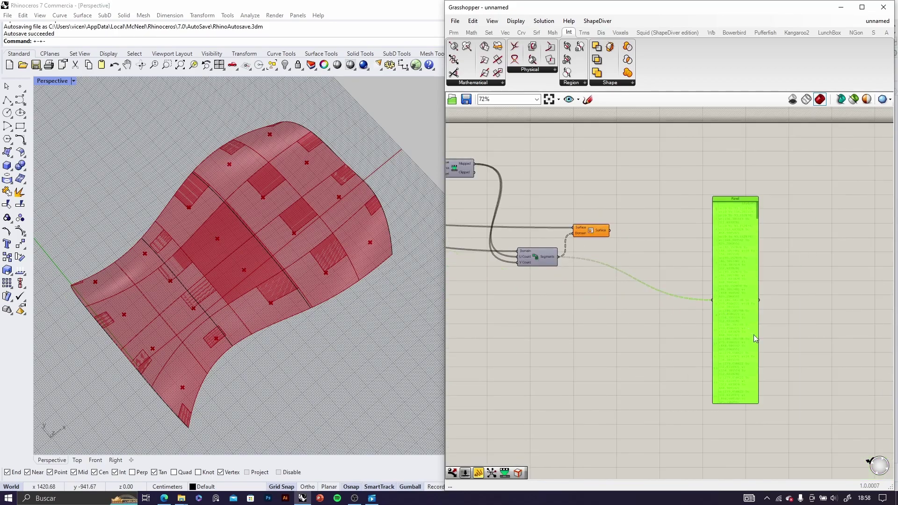
- Lengthen the Panel to examine the segment domains in each branch, and delete it
scroll(752, 334, "up", 5)
scroll(688, 397, "down", 4)
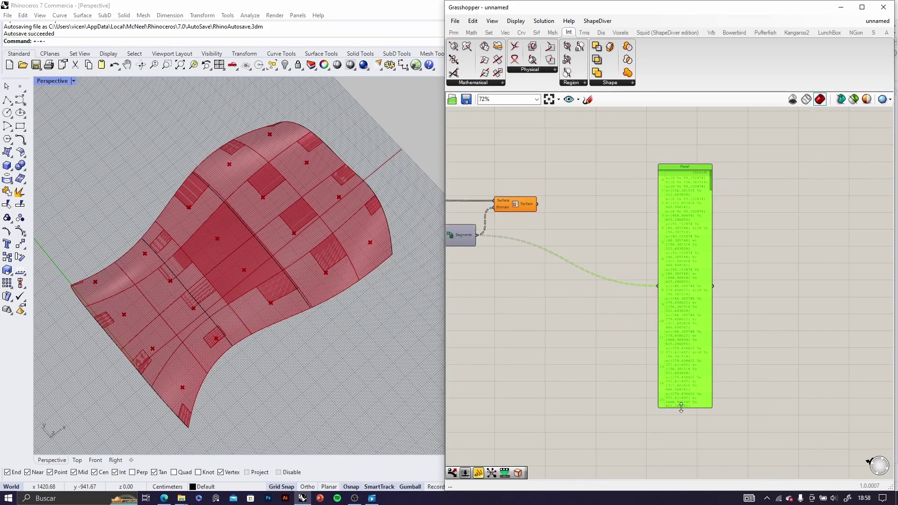
left_click_drag(680, 407, 683, 474)
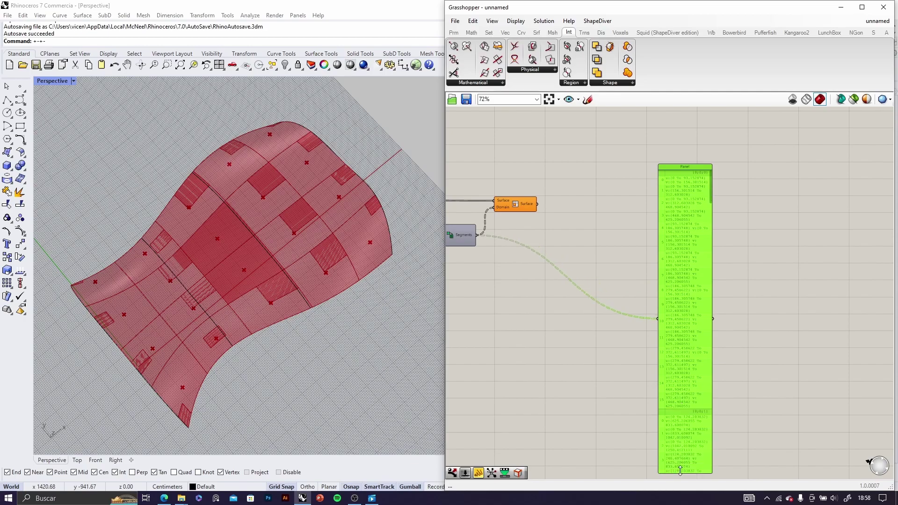
scroll(691, 414, "up", 3)
right_click_drag(697, 364, 686, 427)
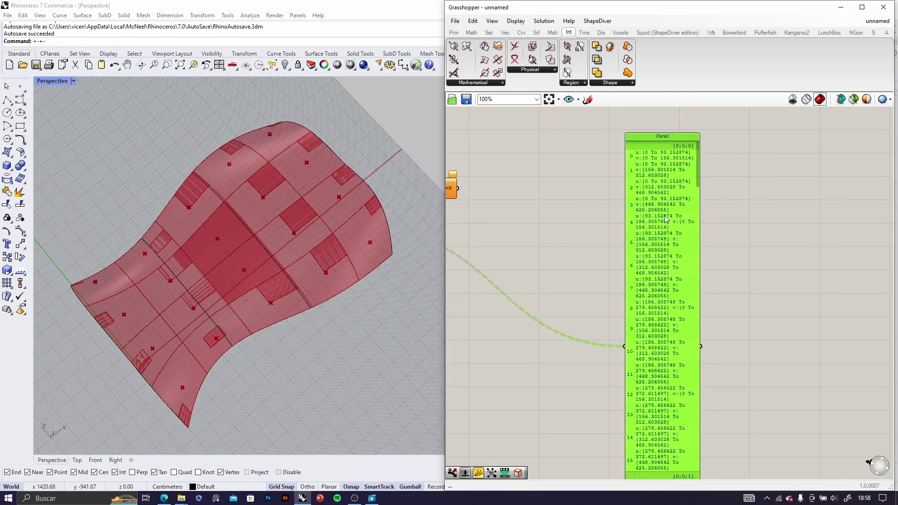
right_click_drag(666, 403, 678, 225)
left_click_drag(667, 381, 667, 465)
scroll(676, 355, "down", 4)
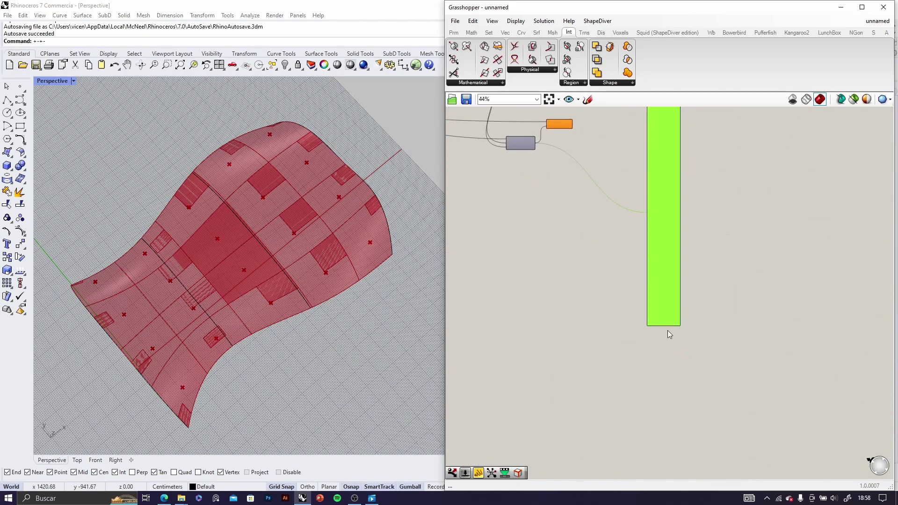
left_click_drag(661, 327, 661, 445)
scroll(673, 423, "up", 5)
right_click_drag(669, 220, 657, 361)
right_click_drag(655, 235, 656, 378)
right_click_drag(650, 155, 639, 285)
scroll(629, 253, "down", 5)
scroll(627, 274, "up", 3)
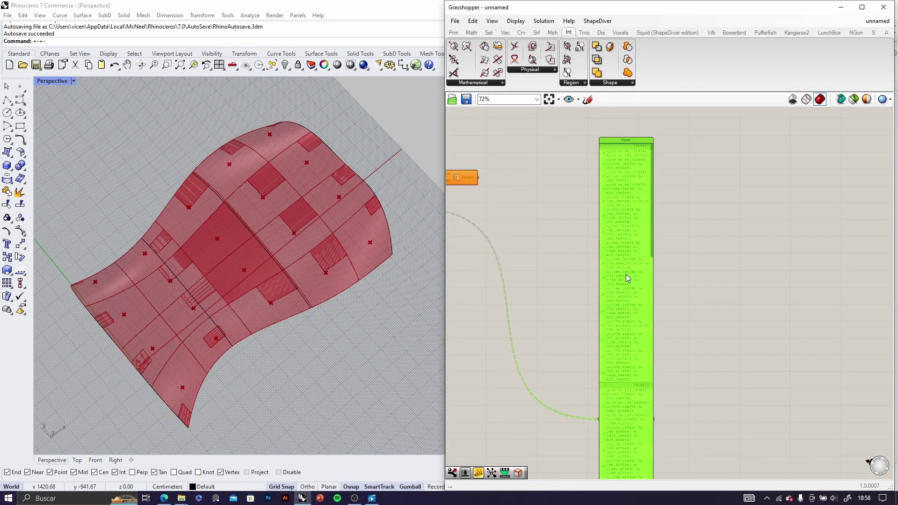
key("Delete")
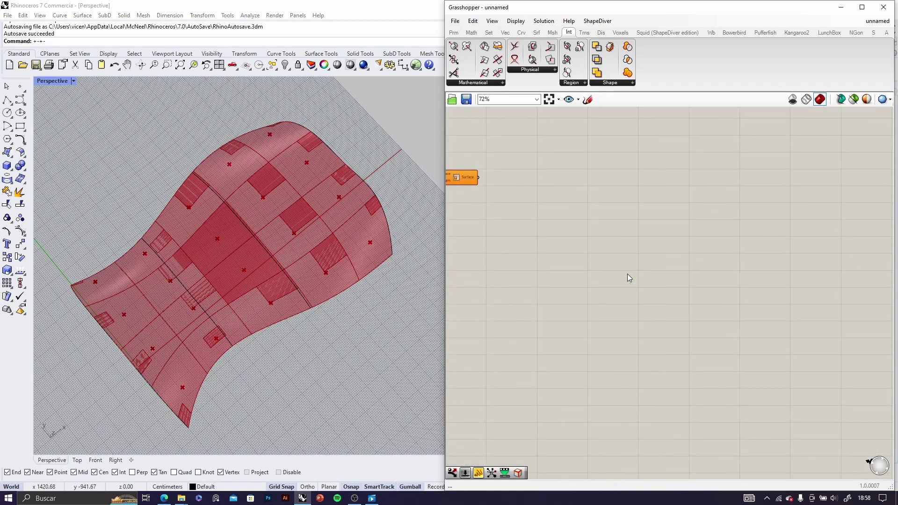
- Graft the Surface input of the copied Isotrim and shift the component slightly
scroll(590, 234, "down", 3)
scroll(599, 243, "up", 8)
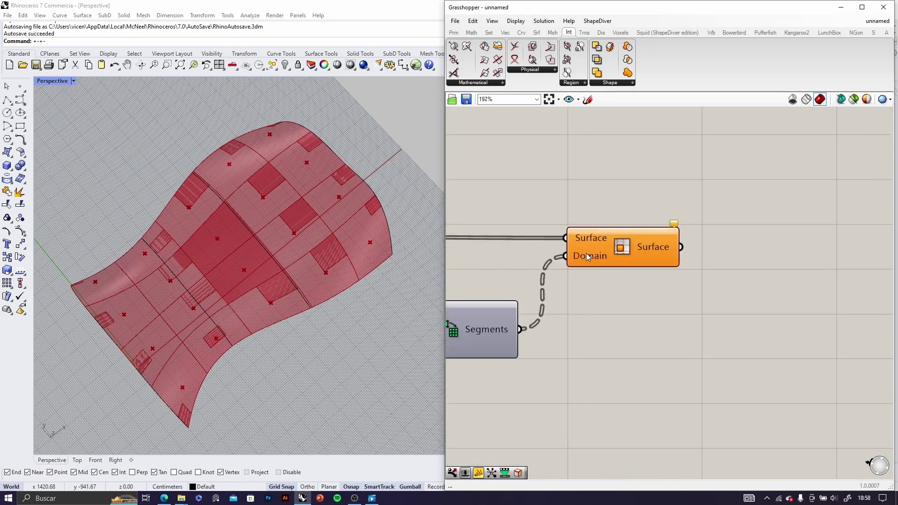
right_click(582, 234)
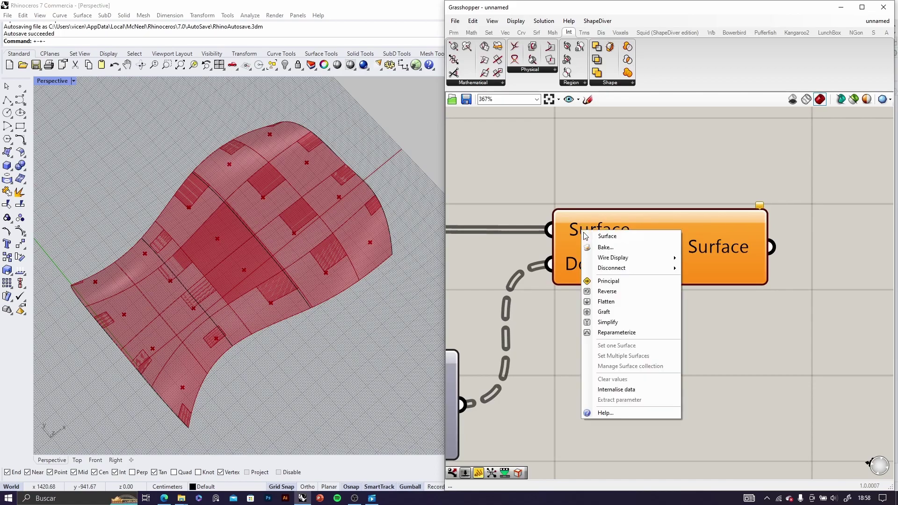
left_click(608, 313)
scroll(604, 267, "down", 5)
scroll(570, 294, "up", 4)
left_click_drag(646, 255, 690, 249)
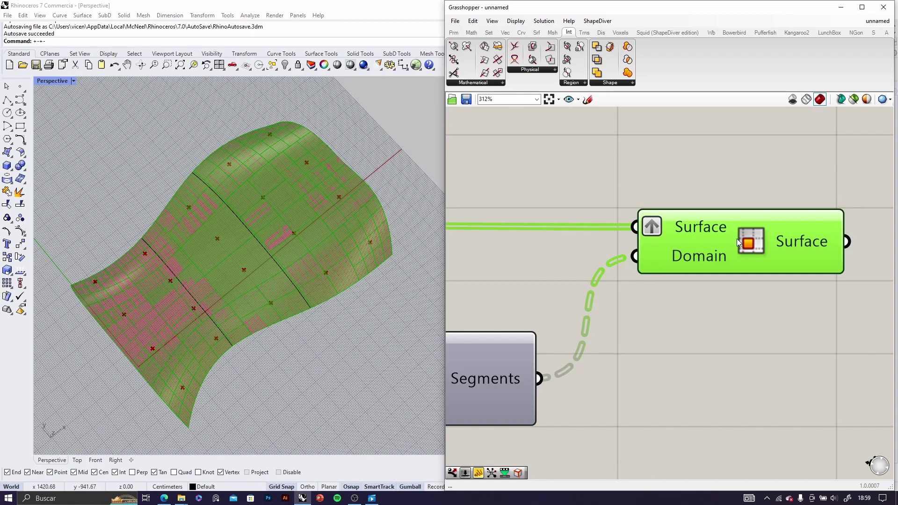
left_click_drag(736, 237, 750, 221)
left_click(745, 291)
- Turn off the preview of all components upstream of the copied Divide Domain² so the final subdivided panels stand alone
scroll(744, 291, "down", 7)
scroll(733, 286, "down", 6)
left_click_drag(536, 217, 704, 336)
middle_click(656, 277)
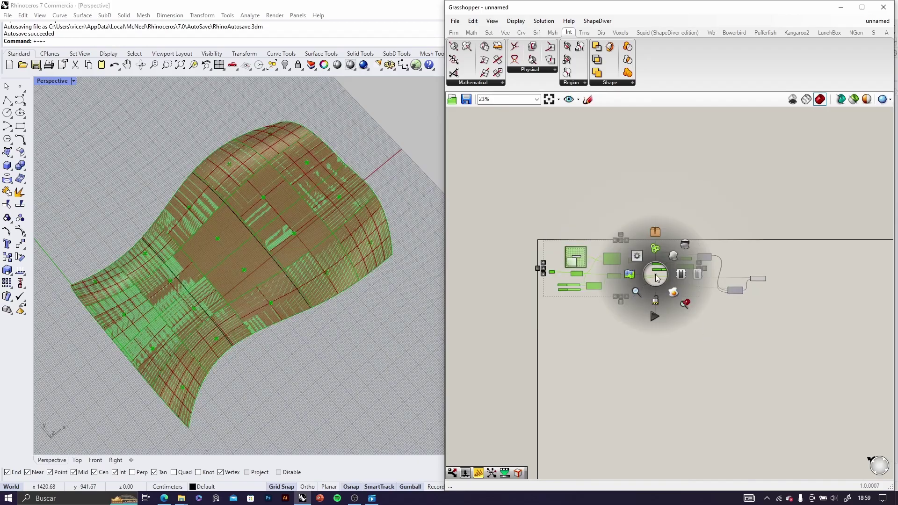
left_click(683, 248)
right_click_drag(299, 234, 243, 276)
scroll(584, 301, "up", 8)
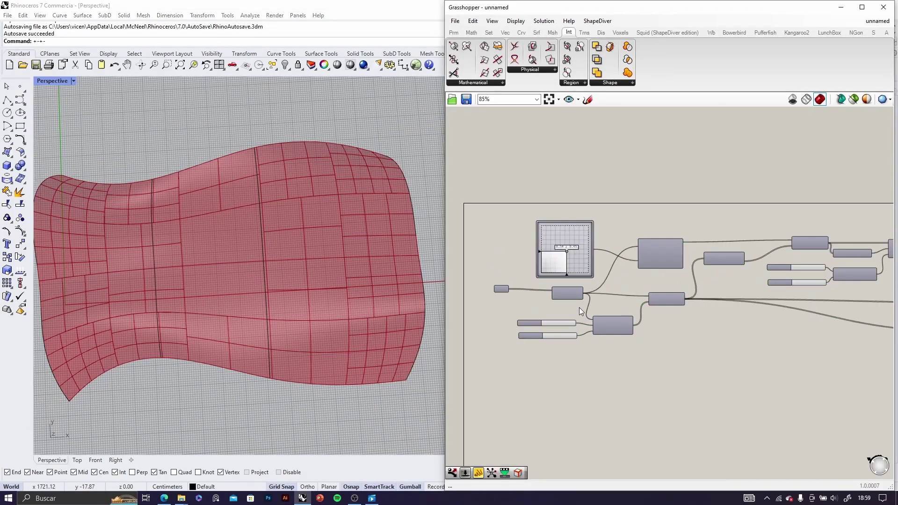
- Turn the preview of the Evaluate Surface component back on to show the control point
scroll(642, 295, "up", 2)
left_click_drag(655, 305, 623, 296)
scroll(623, 297, "down", 3)
scroll(777, 299, "up", 3)
left_click(780, 299)
middle_click(780, 298)
left_click(798, 275)
left_click(693, 232)
- Set the two-dimensional point slider to 0.89 ; 0.83 and inspect the panel subdivisions around the canopy
right_click_drag(484, 308, 600, 324)
scroll(600, 324, "up", 2)
left_click_drag(599, 314, 688, 237)
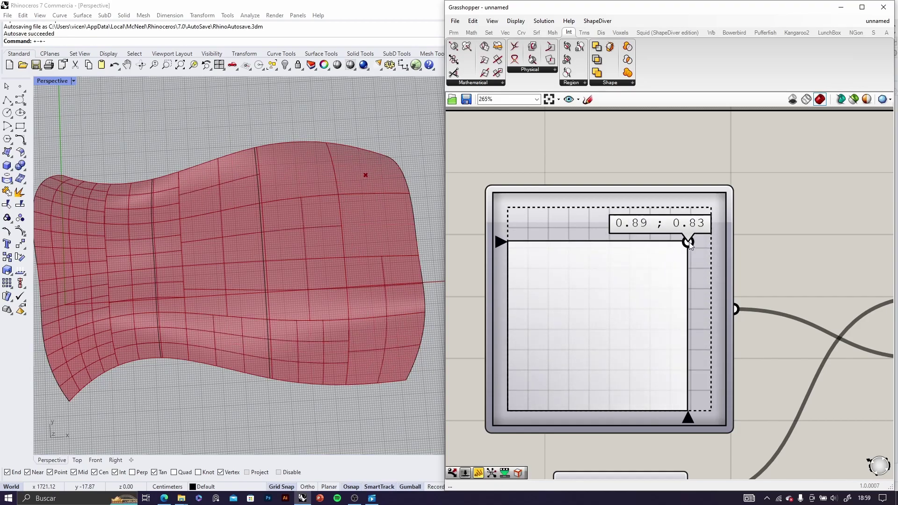
scroll(66, 366, "down", 3)
scroll(189, 369, "up", 6)
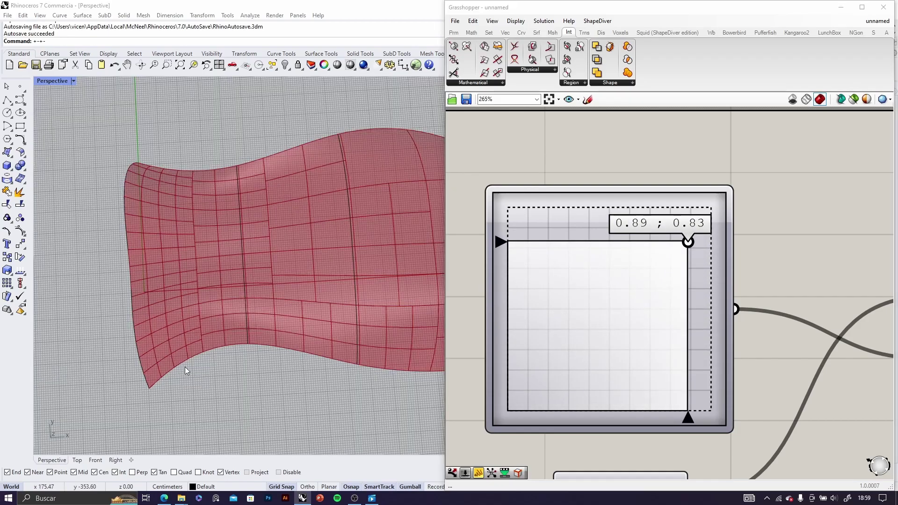
scroll(134, 285, "down", 5)
scroll(529, 330, "down", 8)
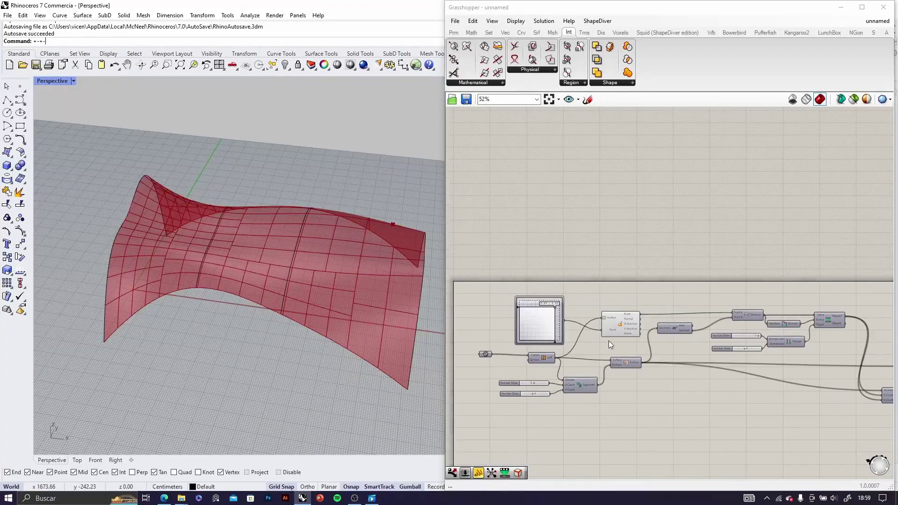
scroll(764, 363, "up", 5)
scroll(726, 344, "down", 6)
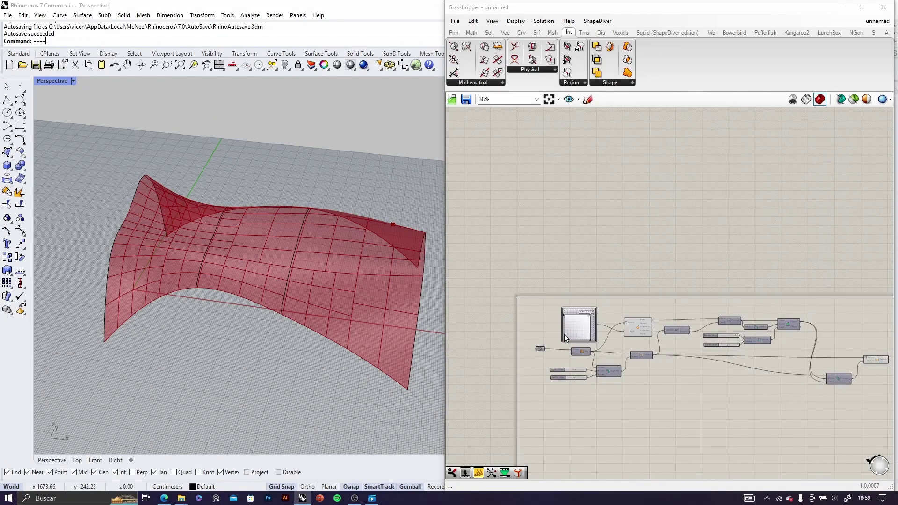
- Move the two-dimensional slider's handle to near the middle of its range and inspect the canopy's panel subdivisions
scroll(622, 344, "up", 2)
scroll(622, 344, "up", 4)
right_click_drag(261, 276, 134, 343)
right_click_drag(161, 300, 314, 331)
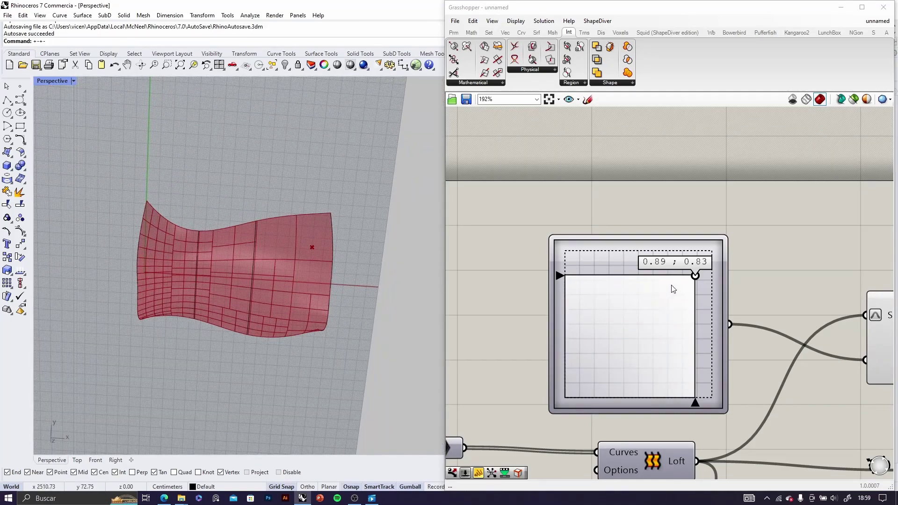
left_click_drag(694, 279, 632, 324)
scroll(655, 323, "down", 6)
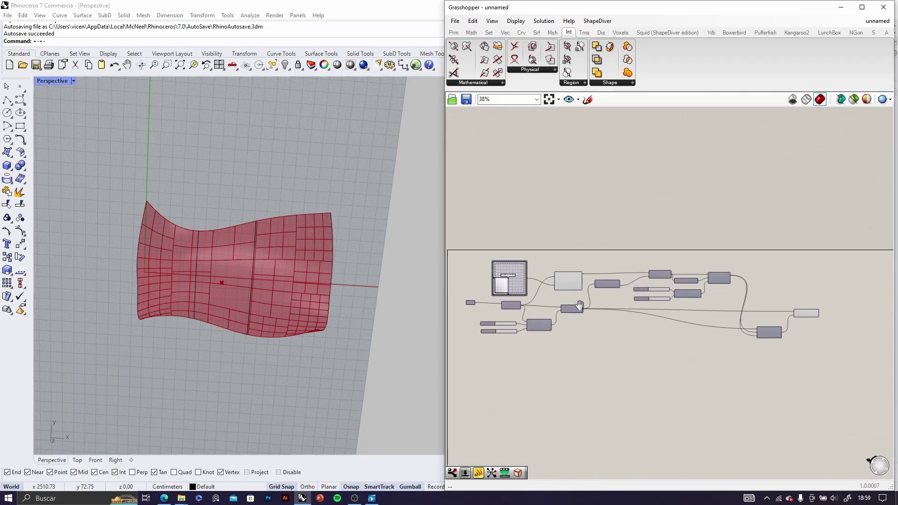
right_click_drag(322, 298, 226, 214)
scroll(223, 268, "up", 5)
right_click_drag(215, 251, 235, 262)
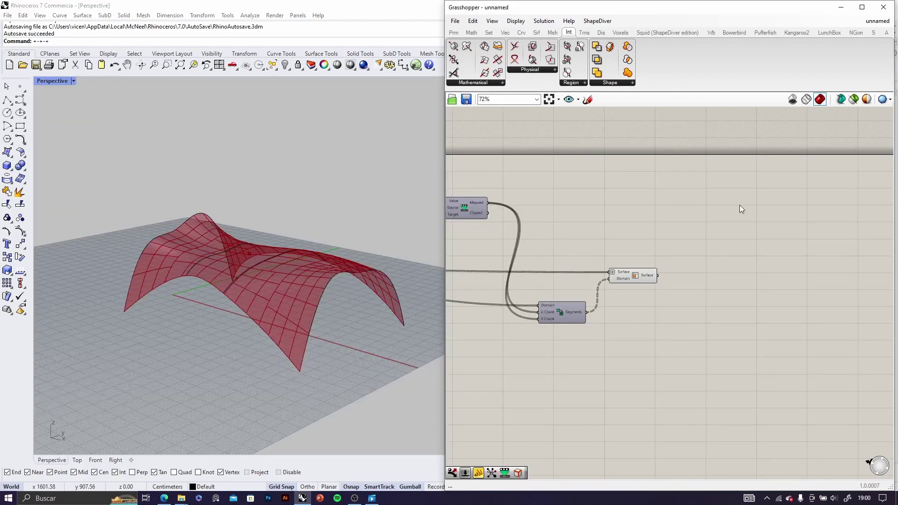
- Highlight the subdivided panels for a close check, and place a Brep Edges component beside the surface-splitting component
scroll(638, 277, "up", 4)
left_click(642, 262)
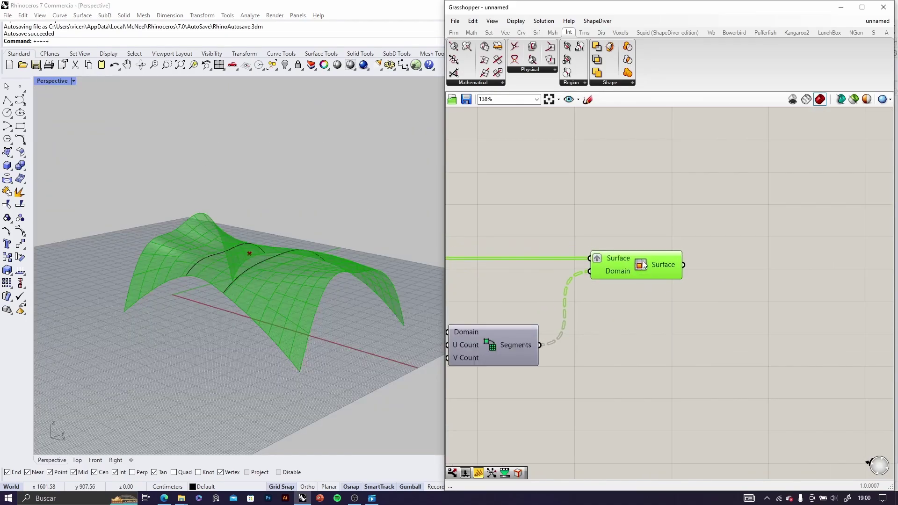
right_click_drag(220, 262, 178, 280)
scroll(270, 316, "up", 8)
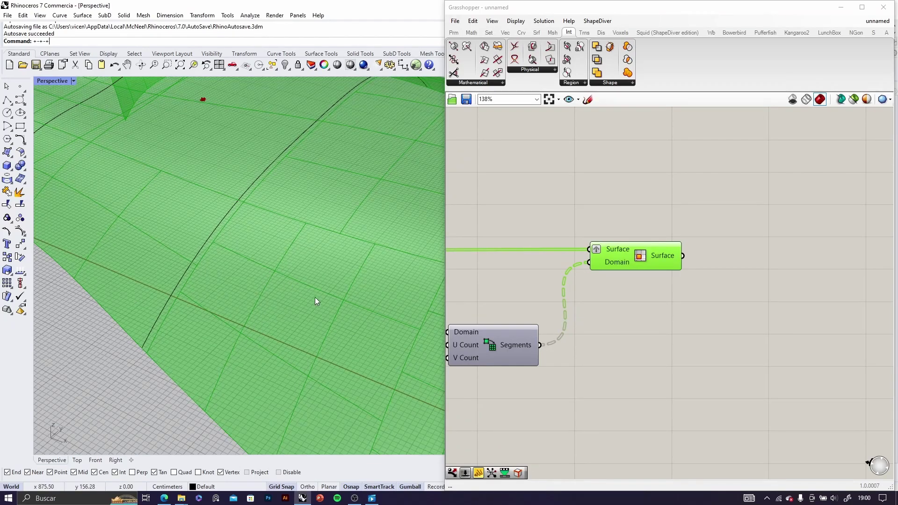
left_click(655, 335)
double_click(767, 302)
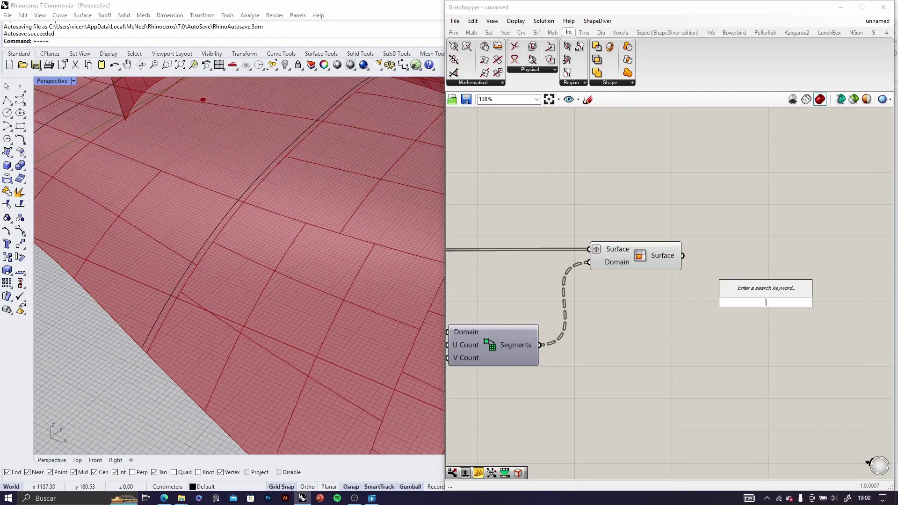
type("brep ed")
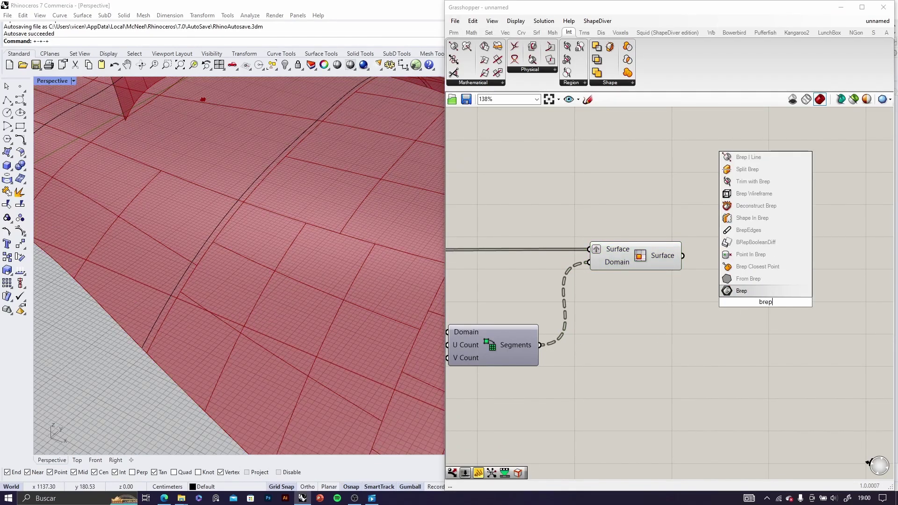
left_click(744, 279)
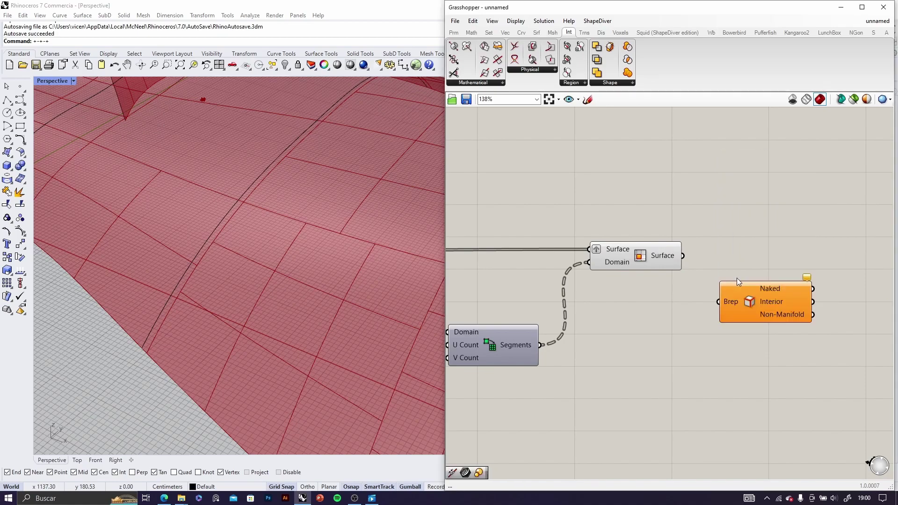
- Connect the split panels' Surface output to the Brep input of Brep Edges and align the two components
scroll(747, 281, "up", 4)
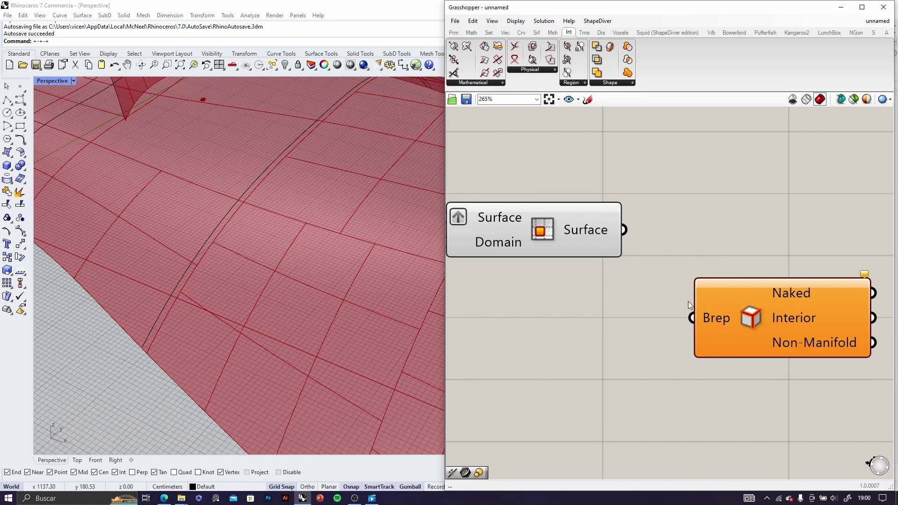
left_click_drag(625, 228, 691, 318)
left_click_drag(768, 341, 764, 253)
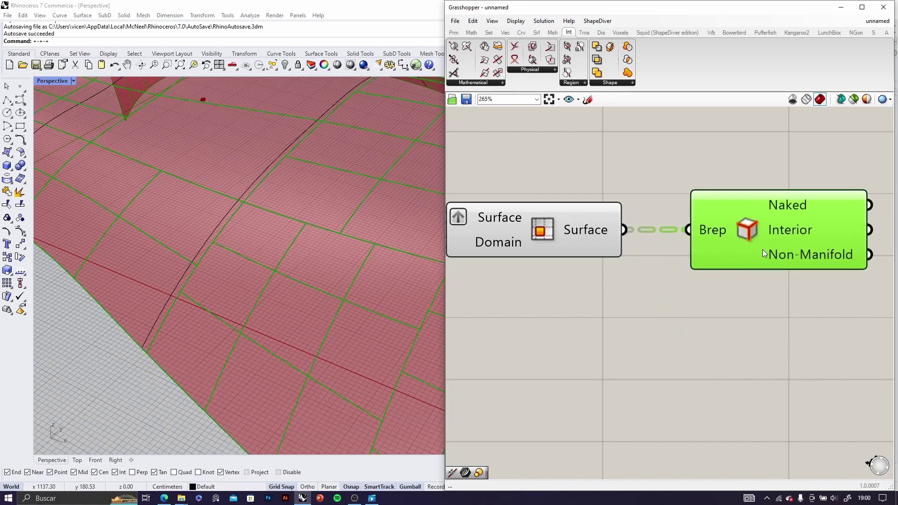
right_click_drag(762, 242, 601, 233)
- Add a Curve parameter and connect the Interior output of Brep Edges to it
left_click(791, 283)
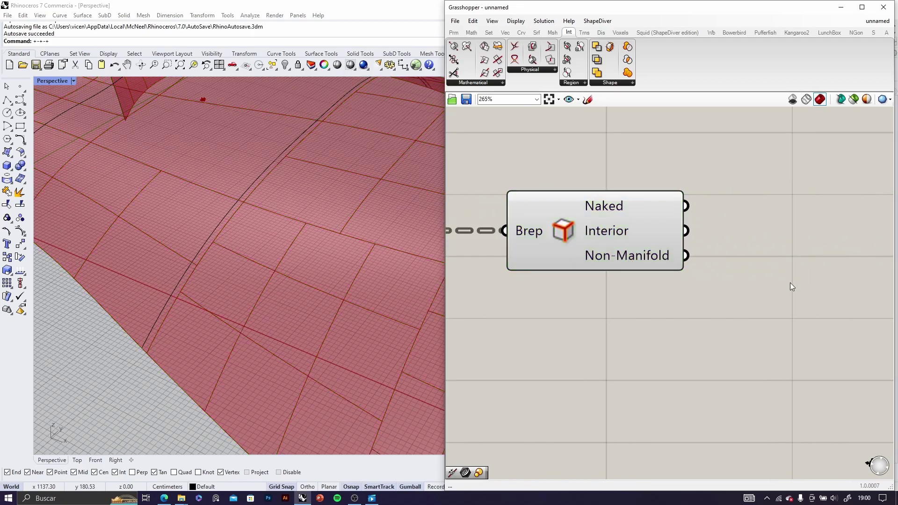
double_click(790, 283)
type("curve")
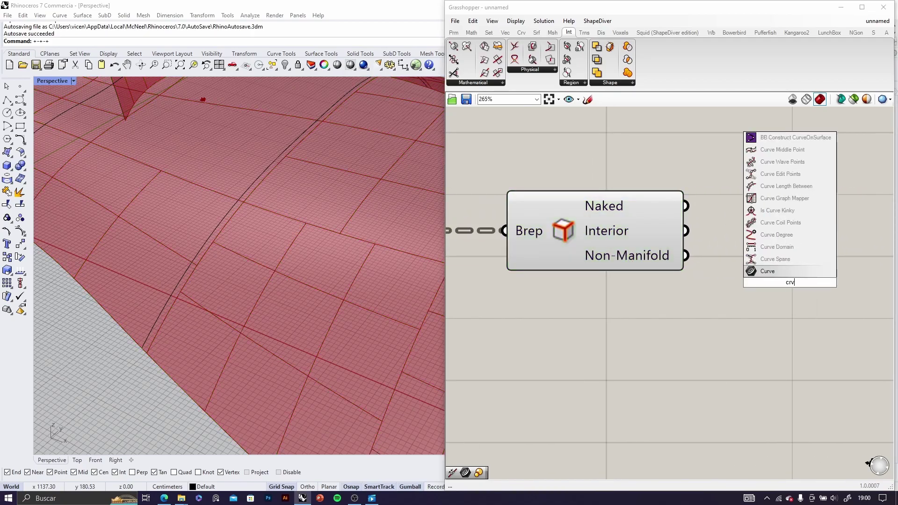
key("Return")
left_click_drag(687, 229, 802, 243)
scroll(267, 281, "down", 10)
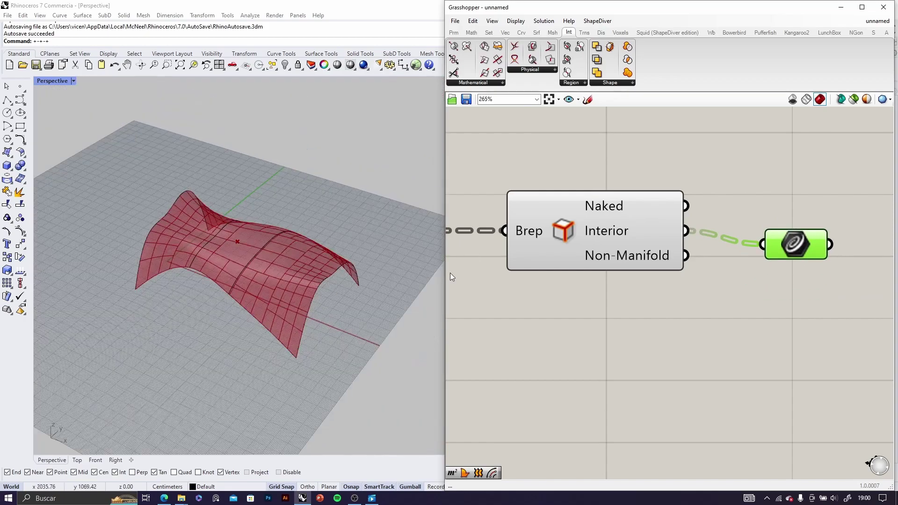
- Turn off the preview of the Brep Edges component and of the component that splits the surface into panels
left_click(610, 229)
middle_click(611, 228)
left_click(640, 201)
right_click_drag(584, 292, 819, 316)
left_click(590, 267)
middle_click(591, 267)
left_click(619, 236)
- Feed the Curve parameter from the Naked output of Brep Edges
left_click(646, 328)
right_click_drag(750, 291, 566, 298)
left_click_drag(730, 240, 845, 243)
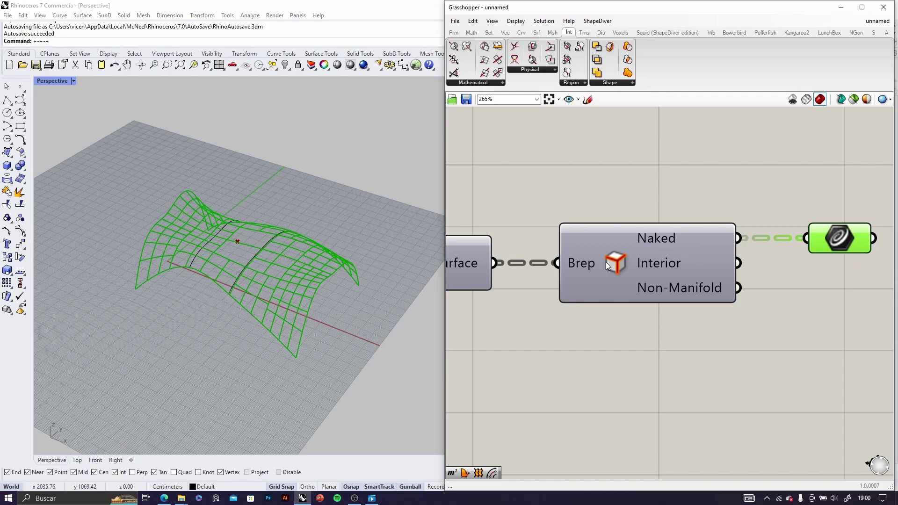
- Examine the panel edge curves of the canopy from above and in perspective, around the control point
right_click_drag(233, 234, 305, 304)
scroll(270, 291, "up", 6)
scroll(265, 281, "up", 6)
scroll(241, 247, "down", 3)
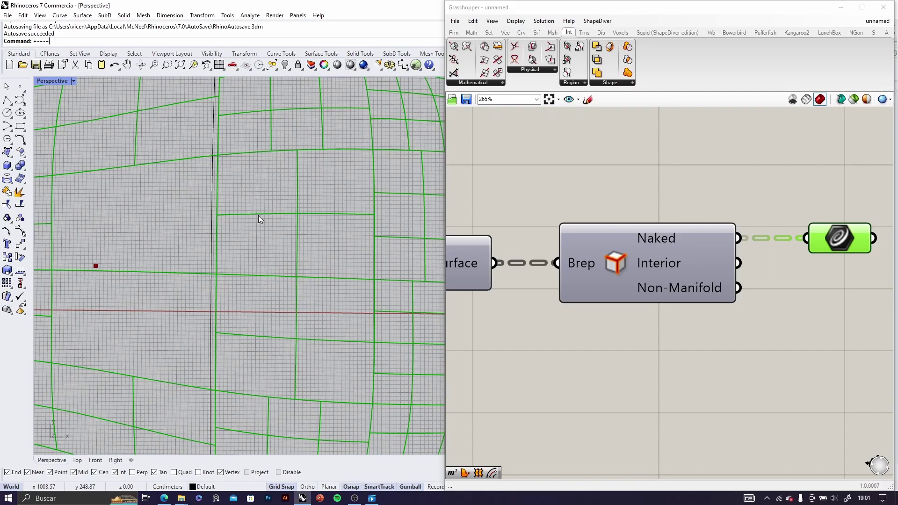
scroll(258, 215, "down", 5)
right_click_drag(258, 215, 262, 288)
scroll(262, 289, "up", 5)
scroll(216, 244, "down", 4)
scroll(226, 249, "up", 7)
scroll(214, 232, "down", 4)
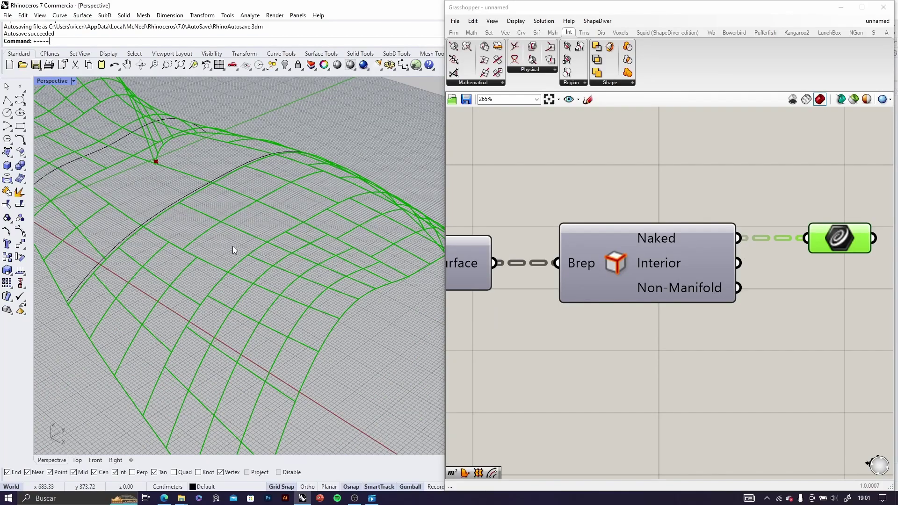
scroll(615, 316, "down", 4)
- Add an Area component below Brep Edges and feed its Geometry input with the split panel surfaces
left_click_drag(627, 288, 616, 236)
scroll(616, 312, "up", 4)
left_click(619, 354)
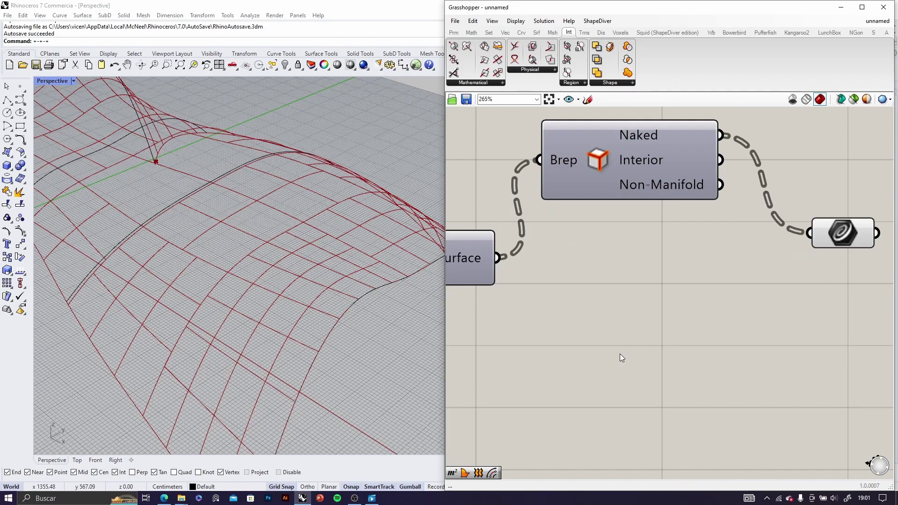
double_click(619, 353)
type("area")
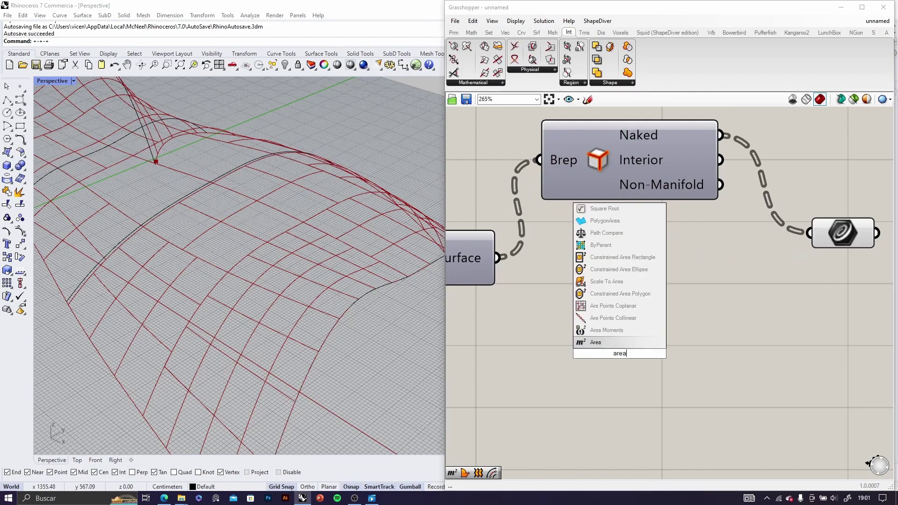
left_click(599, 342)
left_click_drag(496, 257, 529, 353)
right_click_drag(668, 361, 540, 324)
- Place a Scale component to the right of the Area component
double_click(759, 318)
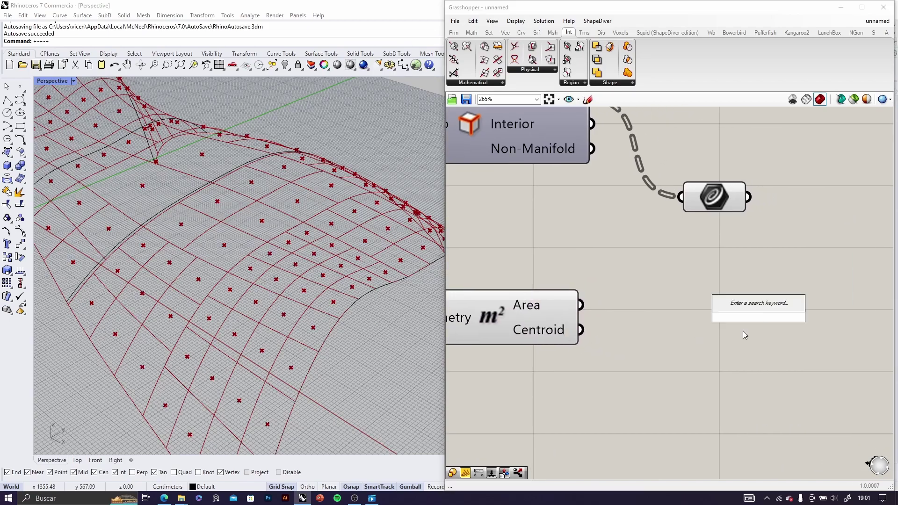
type("sca")
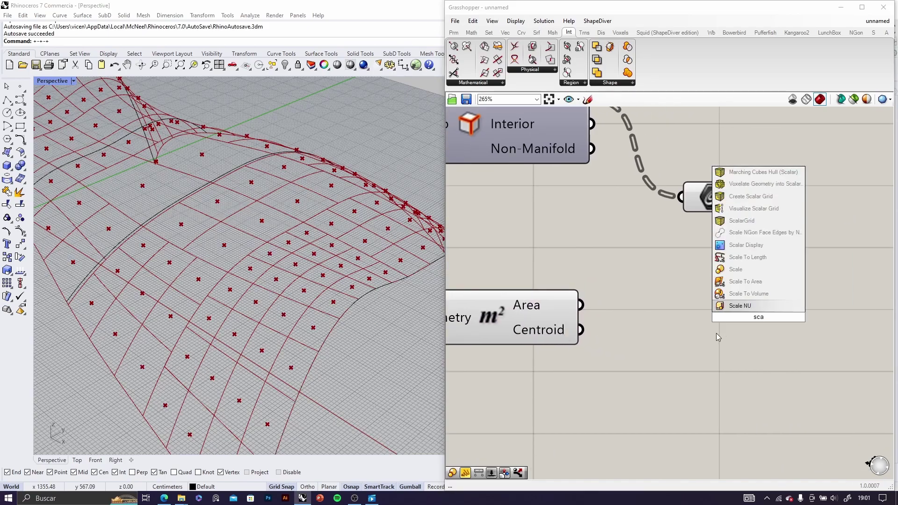
left_click(735, 270)
scroll(752, 280, "down", 3)
scroll(719, 280, "up", 1)
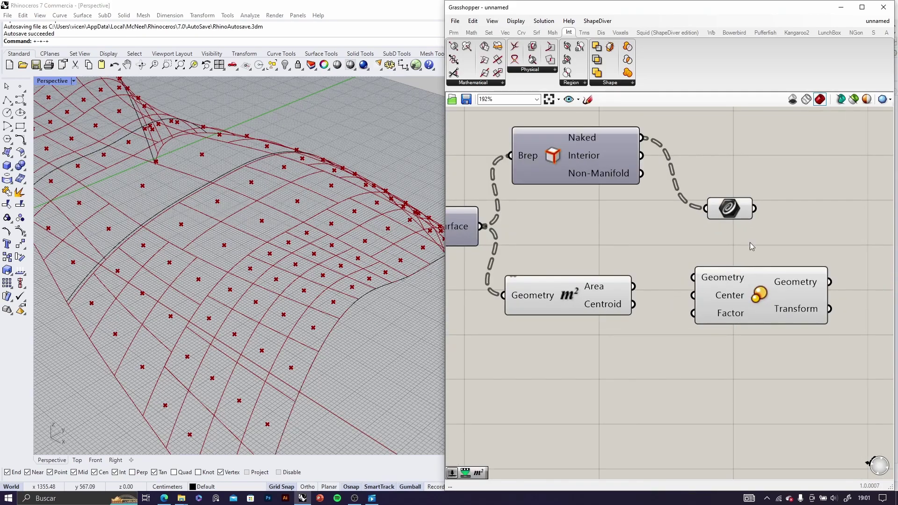
- Connect the Curve parameter to the Scale component's Geometry input and the Area centroids to its Center input
left_click(733, 210)
left_click_drag(757, 304, 783, 286)
left_click_drag(756, 209, 721, 258)
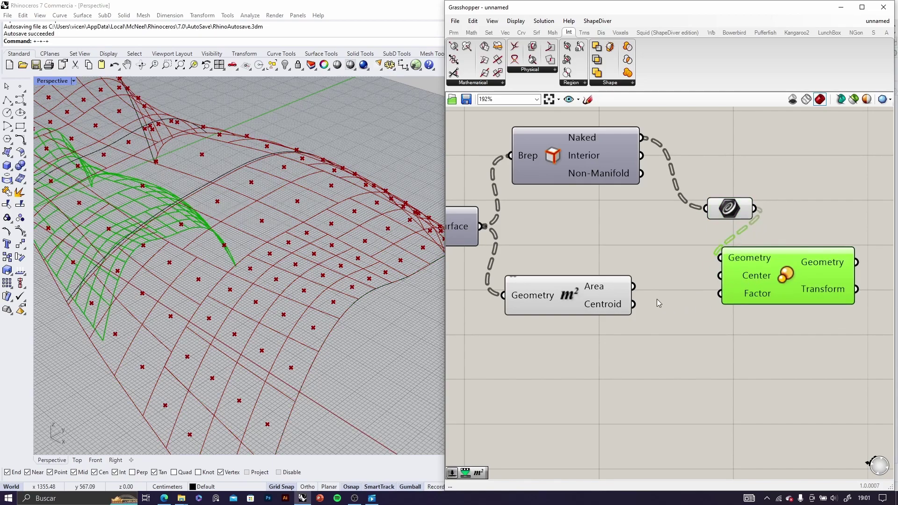
left_click_drag(632, 304, 824, 310)
left_click(692, 369)
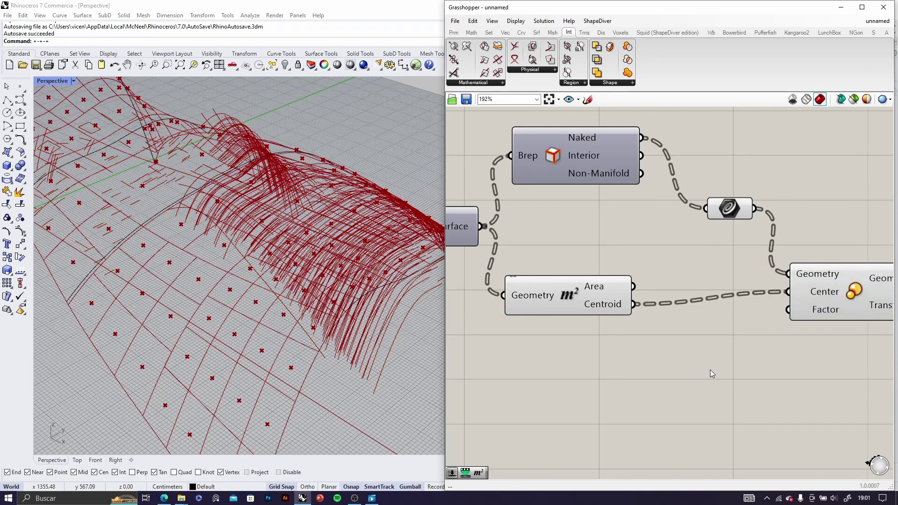
- Drive the Scale component's Factor input with a new number slider set to 0.56
double_click(710, 369)
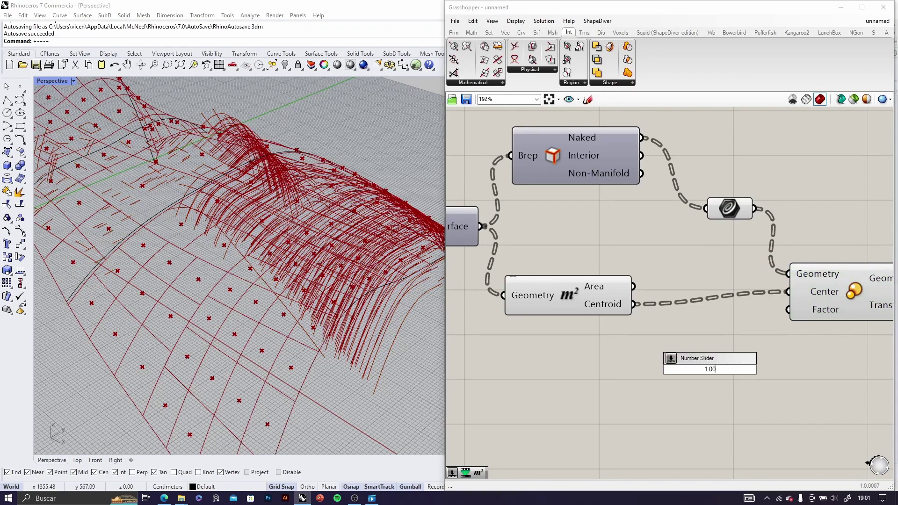
left_click(710, 359)
scroll(760, 380, "up", 3)
left_click_drag(809, 367, 746, 367)
left_click_drag(827, 362, 804, 264)
scroll(783, 347, "down", 3)
left_click(759, 349)
left_click_drag(759, 349, 707, 349)
- Examine how the scaled curves relate to the panel centroids across the canopy and check the Scale component's inputs
scroll(738, 342, "down", 2)
left_click_drag(621, 292, 639, 283)
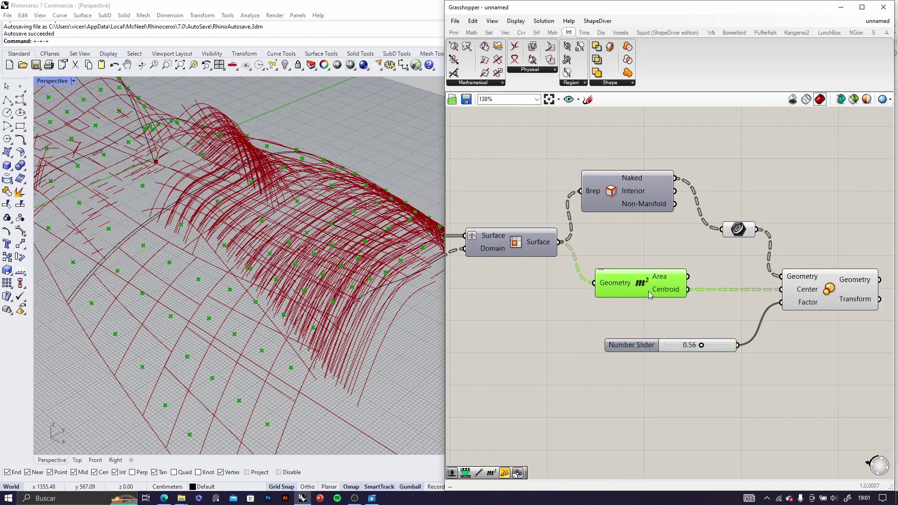
right_click_drag(337, 306, 352, 349)
scroll(318, 327, "down", 8)
right_click_drag(309, 327, 325, 334)
scroll(270, 286, "up", 8)
scroll(233, 282, "down", 4)
scroll(233, 282, "up", 2)
scroll(295, 280, "up", 2)
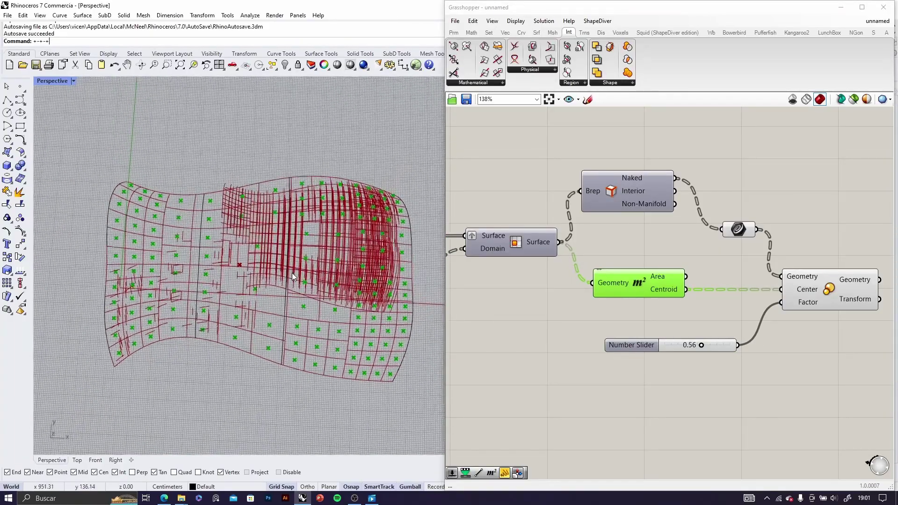
scroll(303, 281, "up", 1)
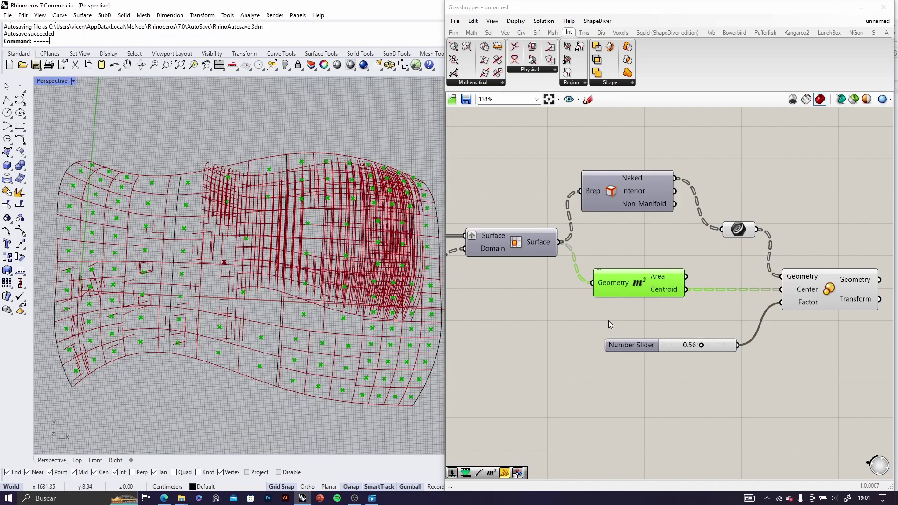
scroll(814, 295, "up", 4)
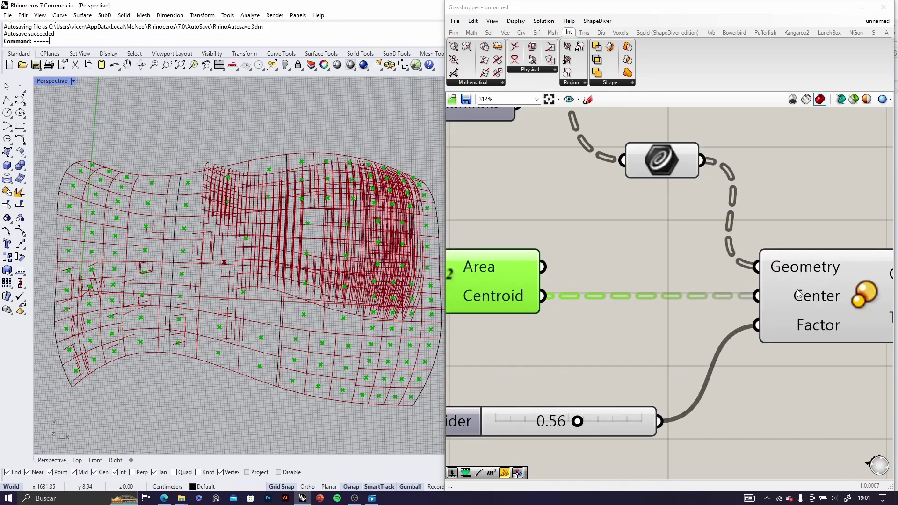
scroll(792, 272, "down", 1)
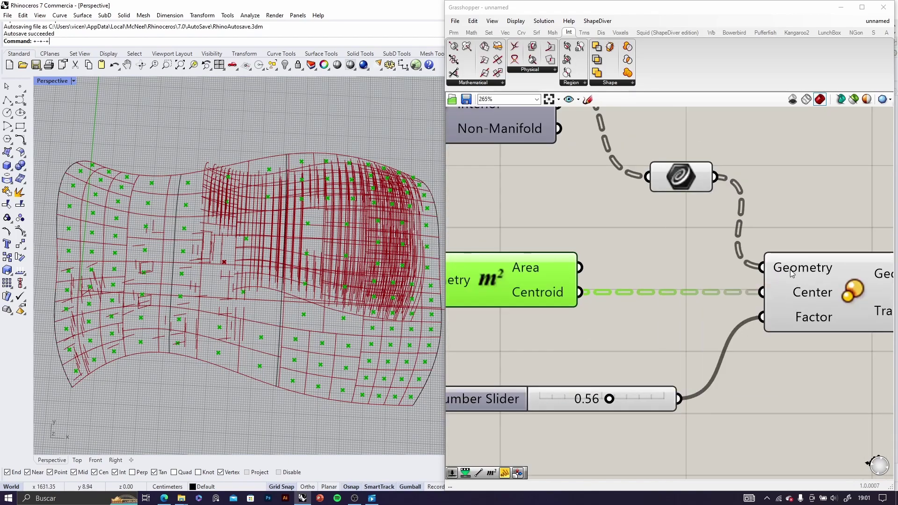
- Try grafting the Geometry input of the Scale component
scroll(791, 271, "up", 3)
left_click(785, 208)
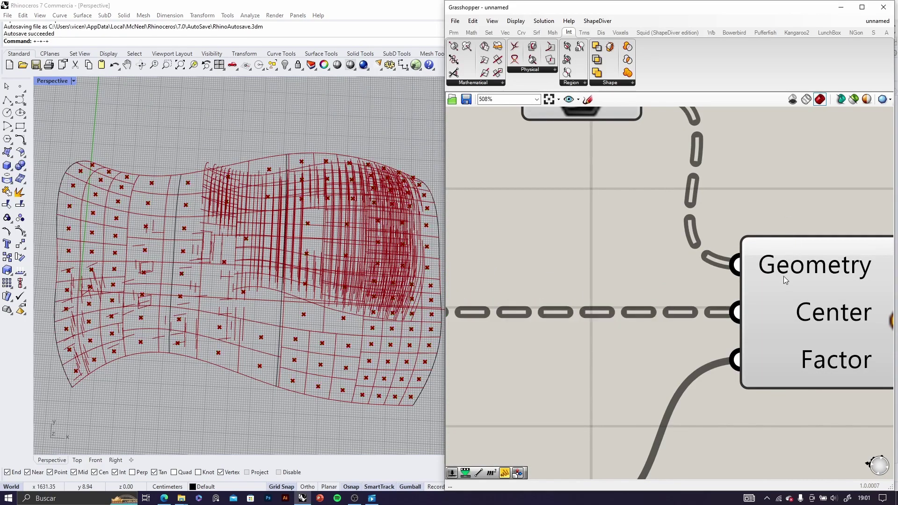
left_click(787, 272)
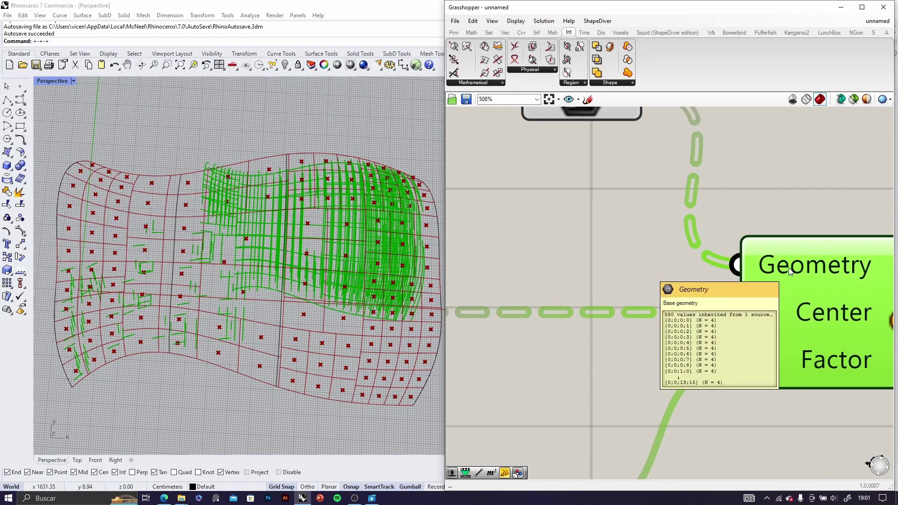
right_click(789, 271)
left_click(819, 350)
right_click(790, 271)
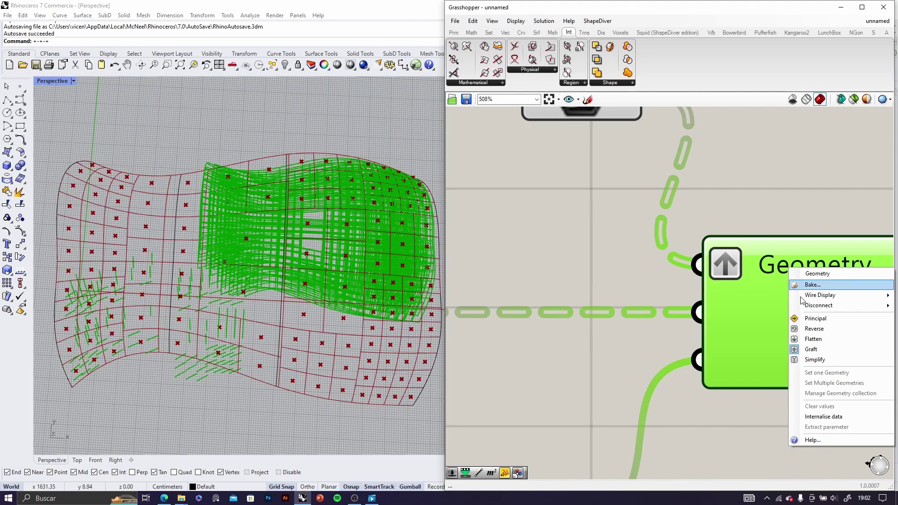
left_click(819, 350)
- Graft the Center input of the Scale component
right_click(810, 320)
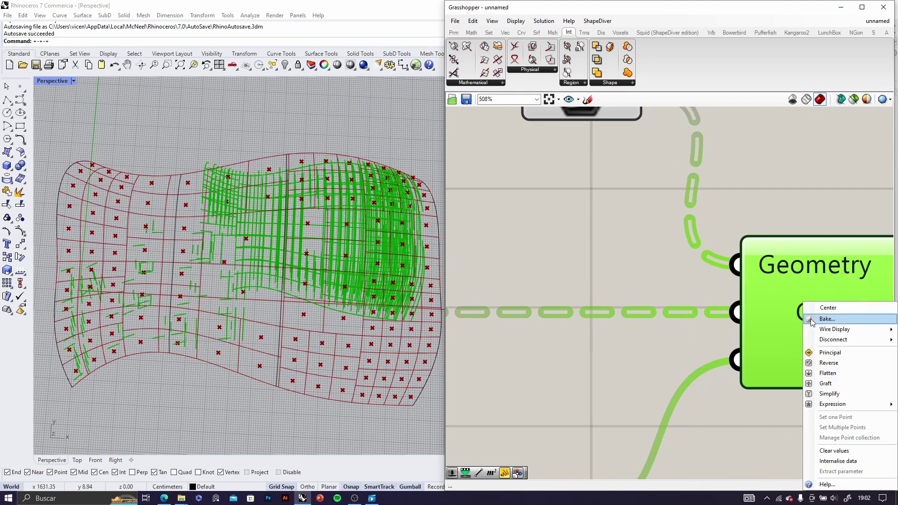
left_click(825, 383)
right_click_drag(374, 299, 299, 206)
left_click(570, 283)
- Examine the scaled panel outlines over the whole canopy from several angles
scroll(573, 285, "down", 3)
right_click_drag(374, 252, 300, 304)
scroll(253, 272, "down", 6)
right_click_drag(253, 271, 264, 283)
scroll(773, 307, "up", 3)
scroll(724, 276, "down", 4)
scroll(655, 327, "up", 2)
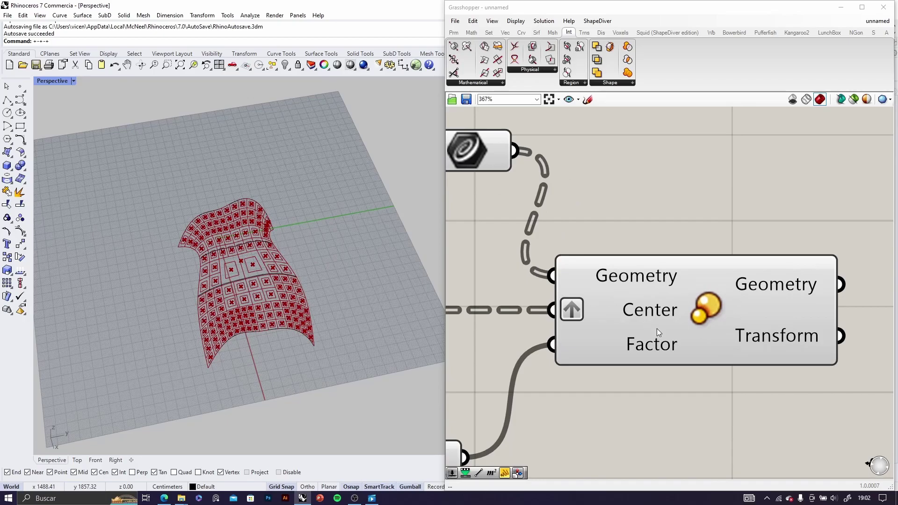
scroll(660, 328, "down", 2)
scroll(641, 309, "up", 2)
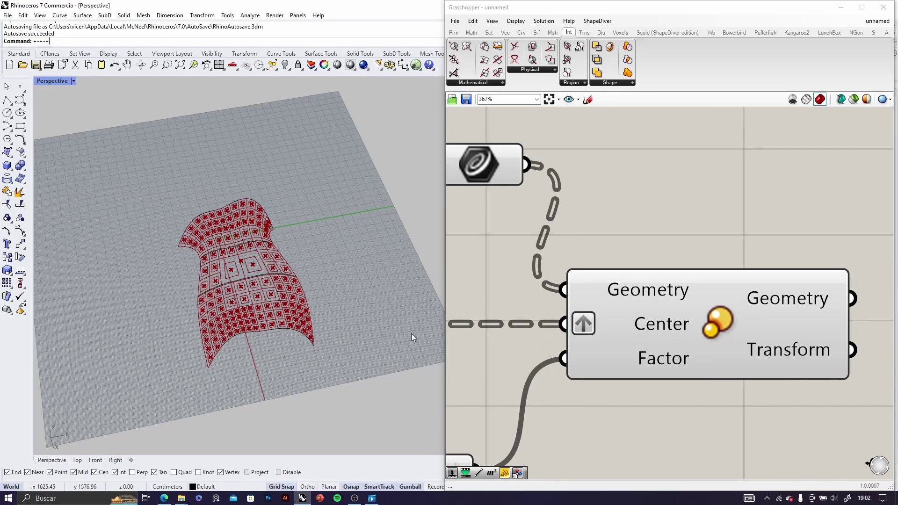
- Review the Scale component's Geometry, Center and Factor connections and the data options of its grafted Center input
left_click(675, 332)
scroll(608, 327, "down", 3)
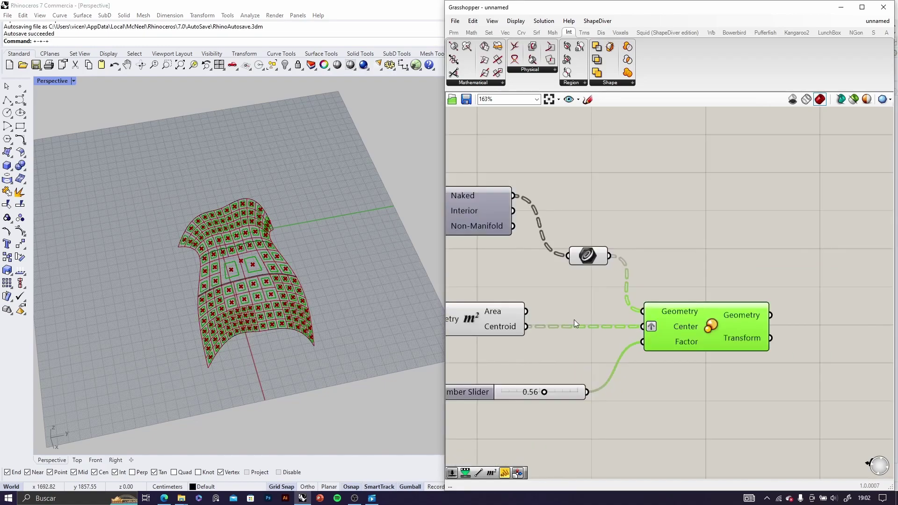
scroll(602, 237, "up", 1)
left_click_drag(602, 237, 570, 233)
scroll(669, 333, "up", 2)
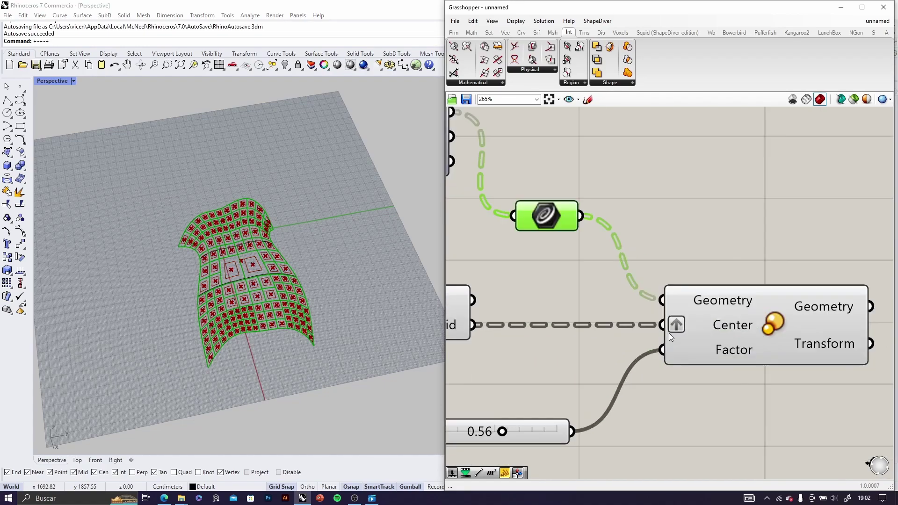
right_click(683, 326)
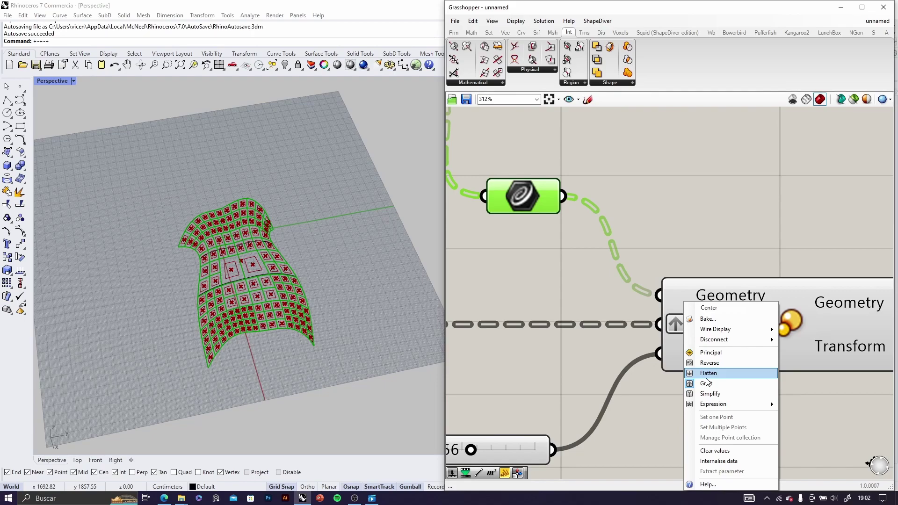
left_click(683, 210)
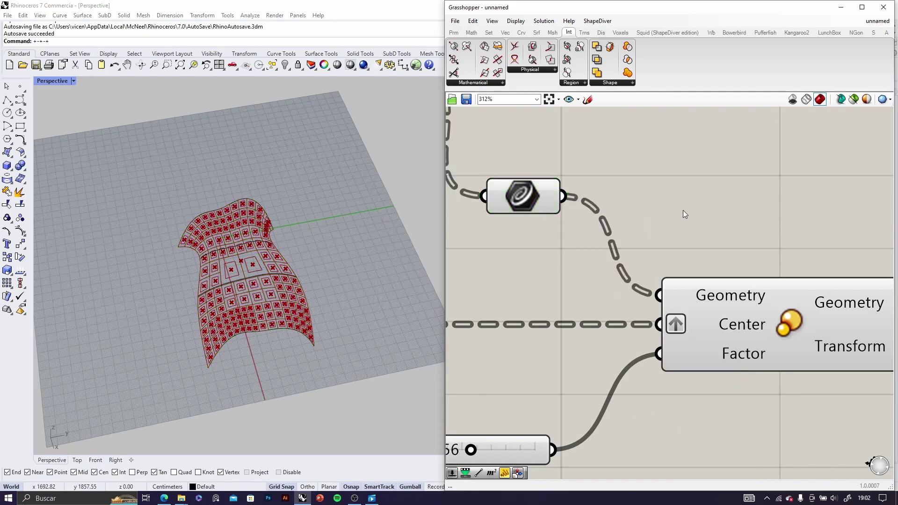
scroll(580, 239, "down", 2)
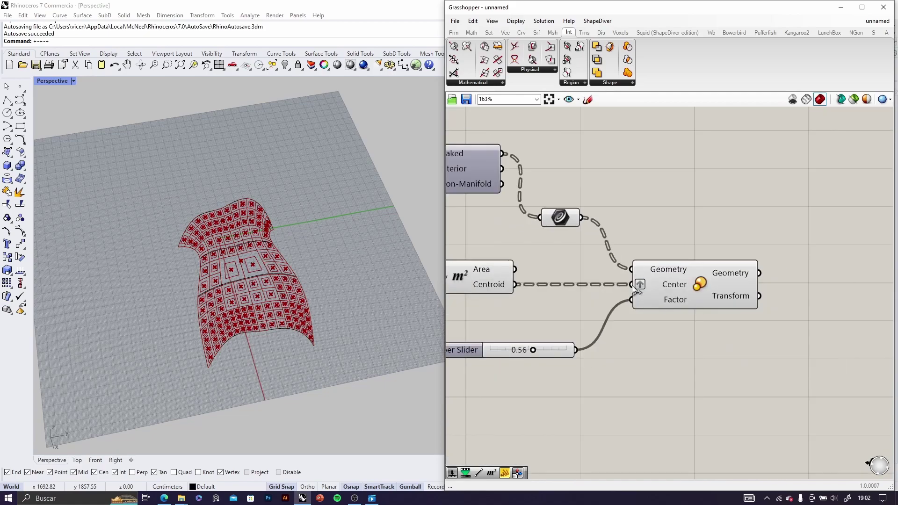
scroll(633, 286, "up", 2)
scroll(647, 293, "down", 3)
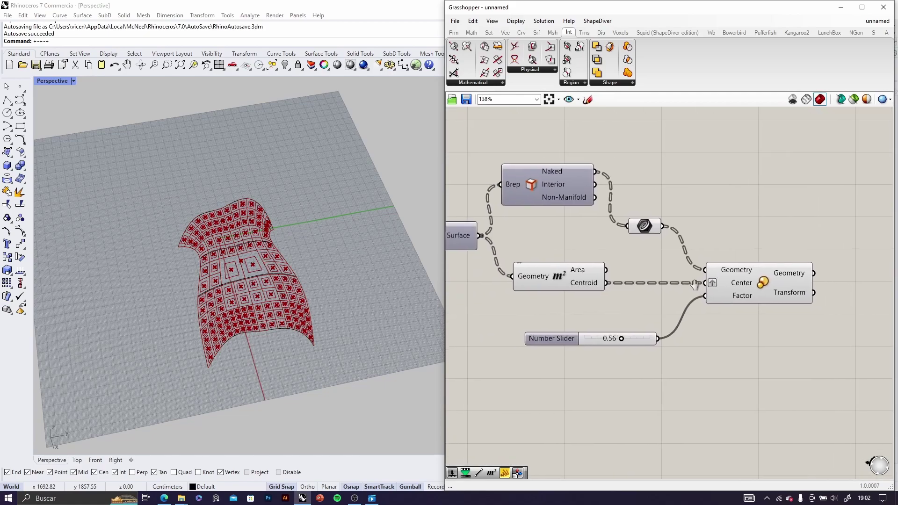
left_click_drag(667, 233, 672, 233)
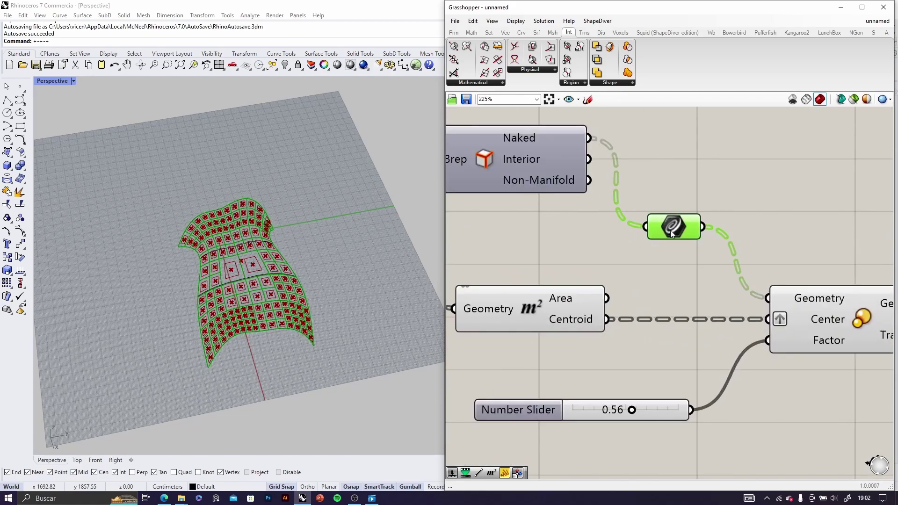
left_click_drag(544, 315, 535, 315)
- Inspect the scaled outlines around the panel centroids up close and across the canopy in the perspective view
right_click_drag(341, 279, 319, 273)
scroll(374, 286, "up", 2)
left_click(589, 352)
scroll(300, 281, "up", 10)
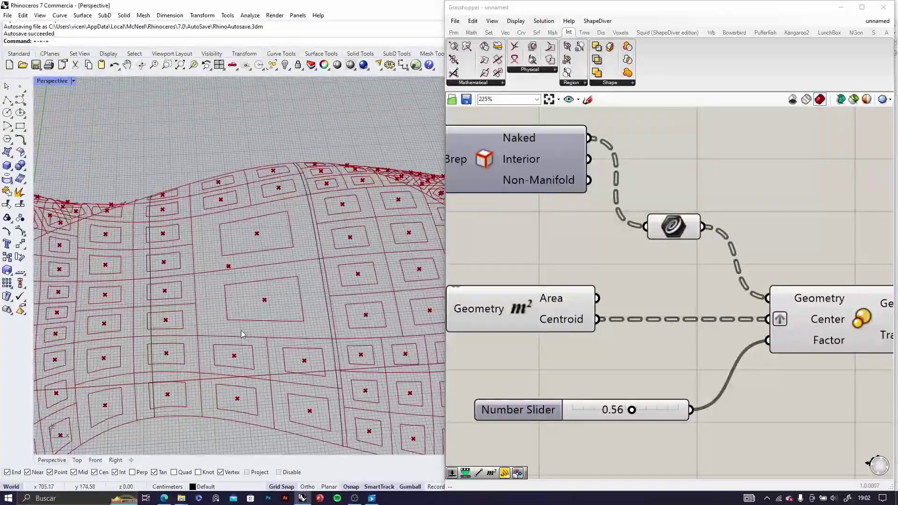
right_click_drag(243, 321, 259, 278)
scroll(232, 245, "down", 5)
scroll(224, 229, "up", 8)
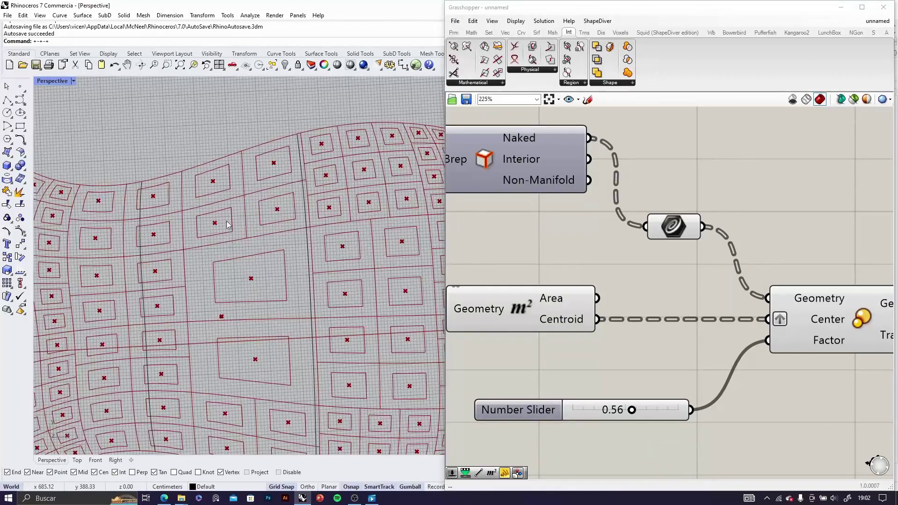
scroll(327, 238, "down", 5)
scroll(243, 239, "up", 5)
scroll(230, 281, "down", 8)
scroll(254, 251, "up", 4)
right_click_drag(222, 305, 251, 231)
scroll(255, 286, "up", 5)
scroll(252, 232, "down", 5)
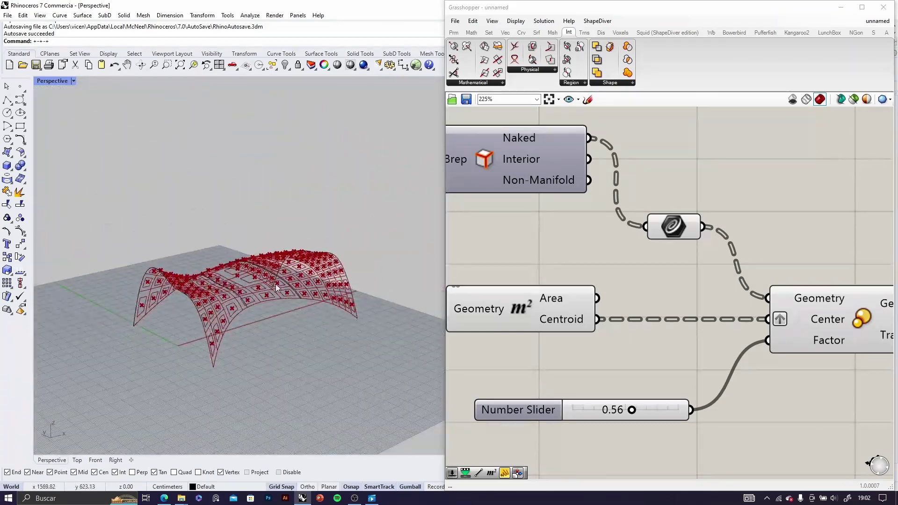
right_click_drag(276, 285, 299, 309)
scroll(739, 332, "down", 5)
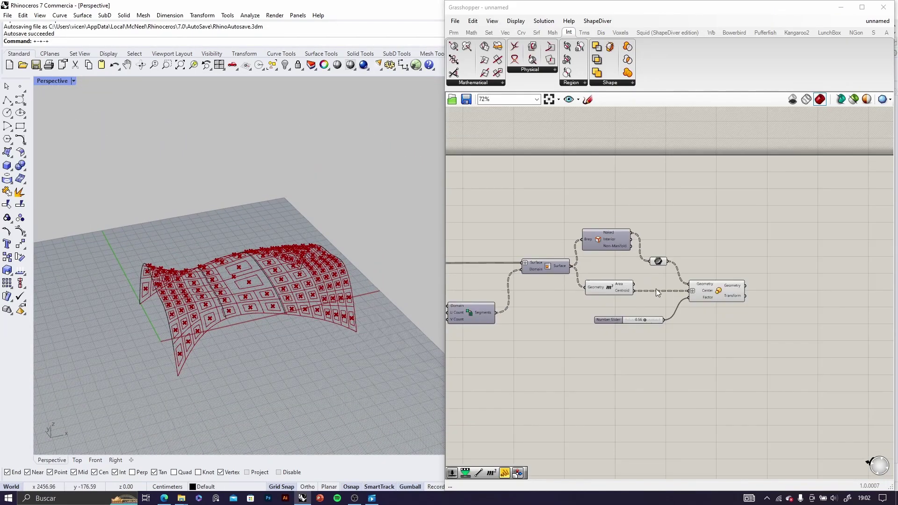
- Add a Surface Split component below the Scale component
scroll(697, 360, "down", 4)
double_click(696, 358)
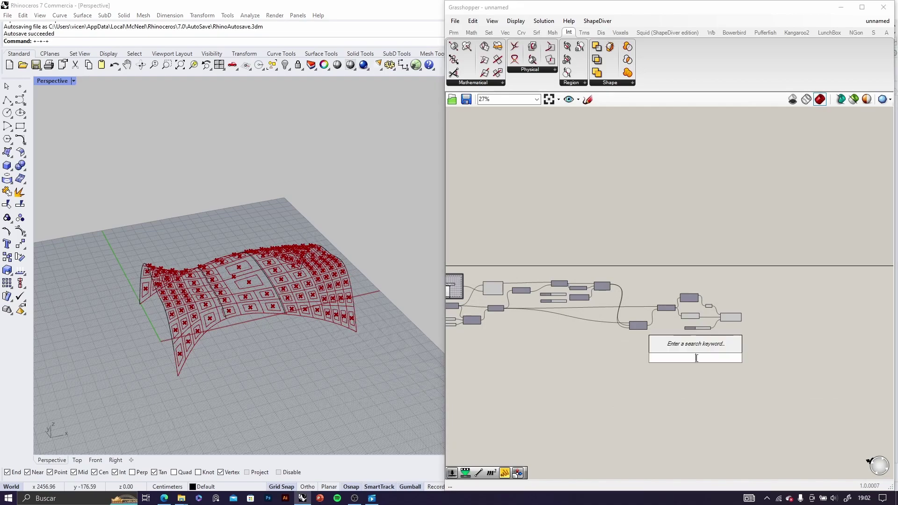
type("split s")
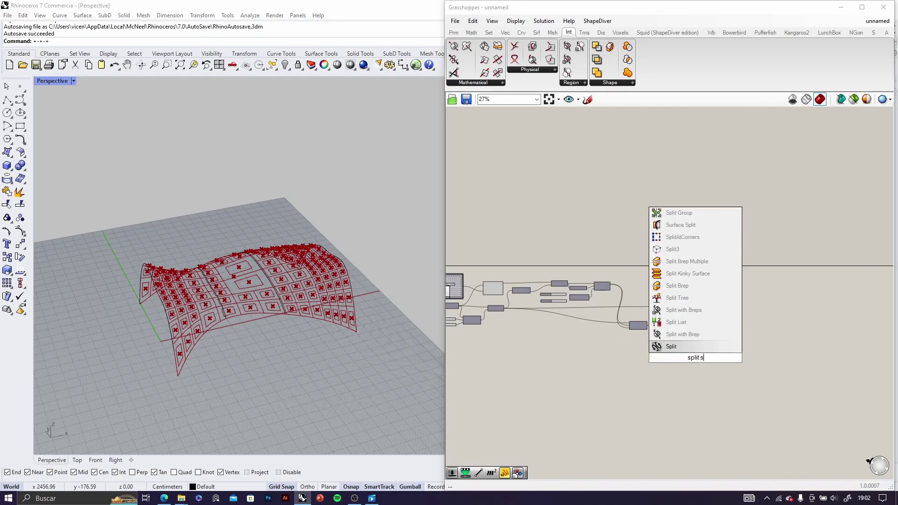
left_click(698, 226)
scroll(698, 330, "up", 6)
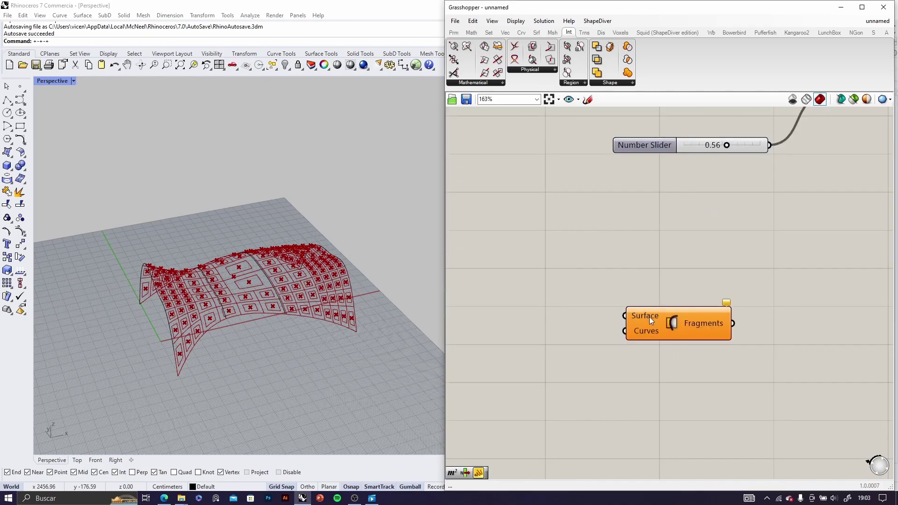
- Connect the lofted canopy surface to Surface Split's Surface input and the scaled geometry to its Curves input
scroll(647, 333, "down", 6)
scroll(593, 308, "up", 3)
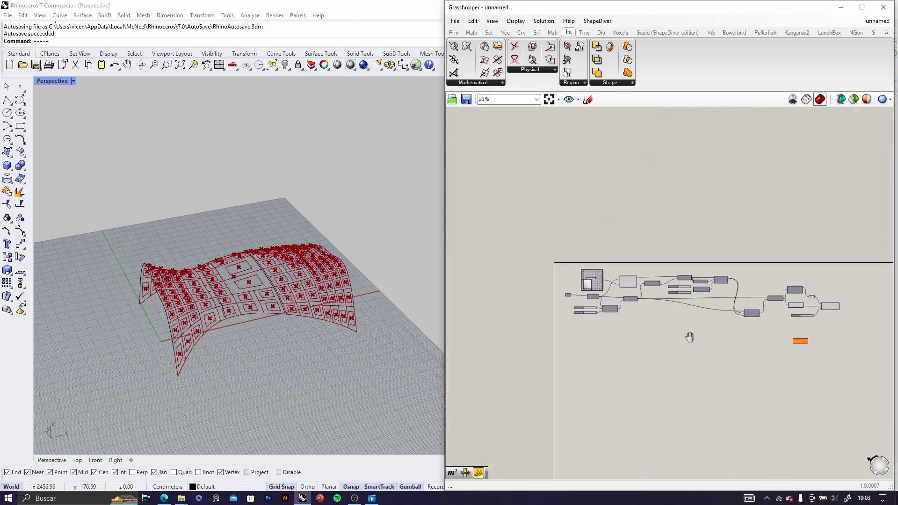
scroll(593, 307, "up", 3)
mouse_move(683, 263)
left_mouse_down()
mouse_move(549, 256)
mouse_move(739, 332)
mouse_move(621, 274)
mouse_move(667, 280)
mouse_move(689, 262)
left_mouse_up()
scroll(549, 256, "down", 10)
scroll(621, 275, "up", 14)
scroll(720, 294, "down", 5)
right_click_drag(753, 329, 590, 348)
left_click_drag(590, 348, 825, 310)
right_click_drag(825, 309, 708, 360)
scroll(688, 250, "up", 3)
left_click_drag(648, 182, 743, 383)
left_click(727, 361)
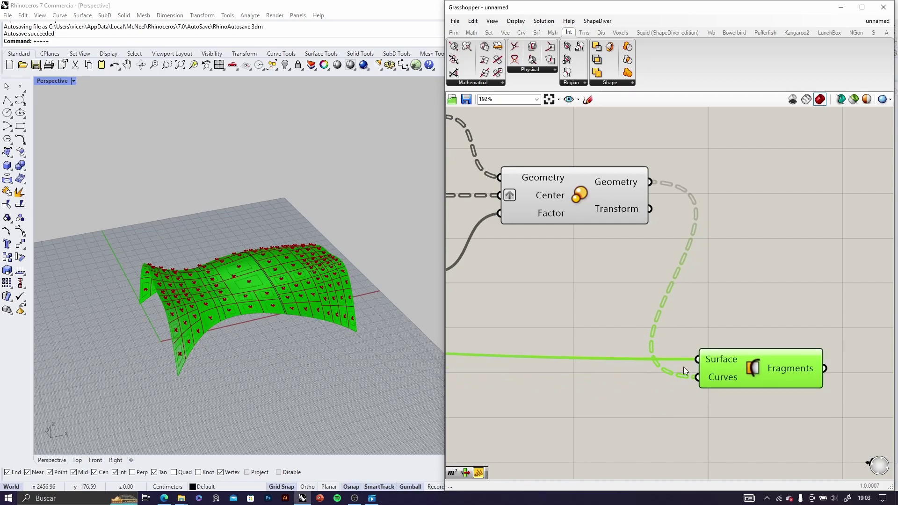
- Flatten the Curves input of the Surface Split component
scroll(739, 356, "up", 3)
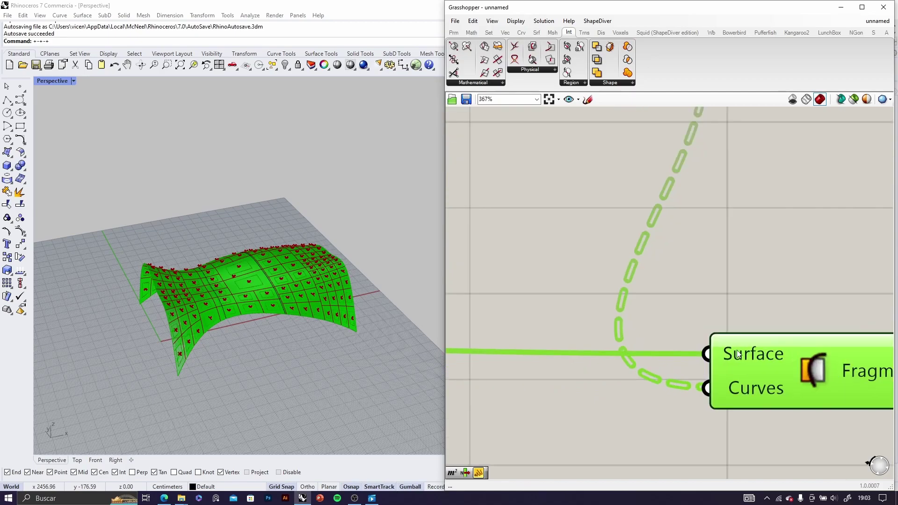
right_click(742, 390)
left_click(770, 369)
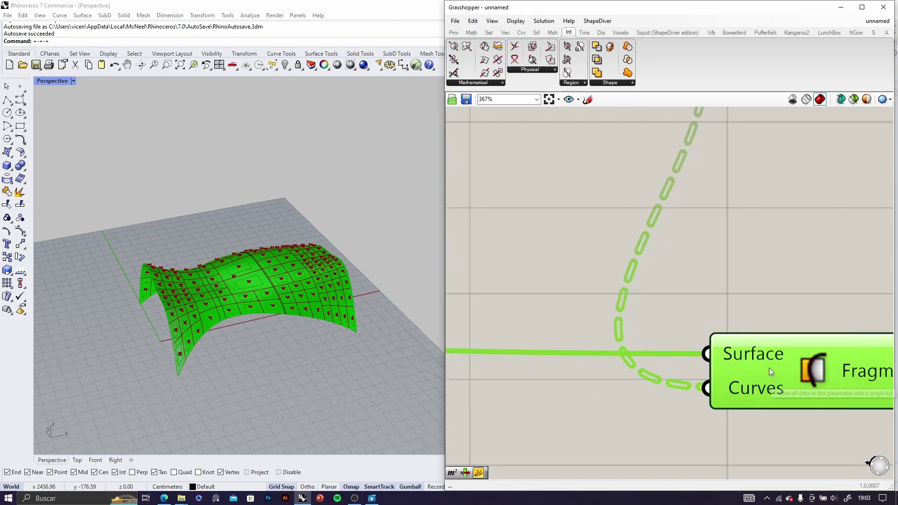
scroll(733, 290, "down", 2)
left_click(733, 290)
left_click_drag(757, 352, 754, 327)
mouse_move(703, 314)
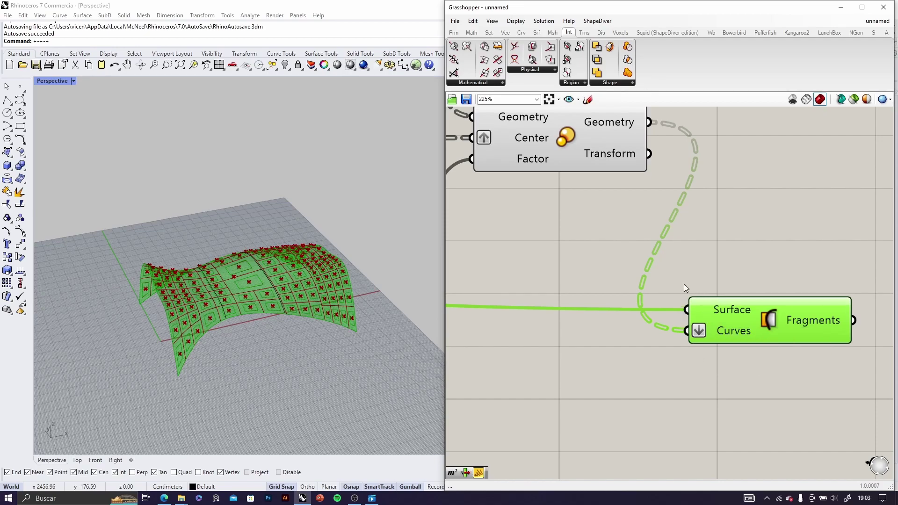
- Turn off the preview of all components upstream of Surface Split
scroll(656, 265, "down", 6)
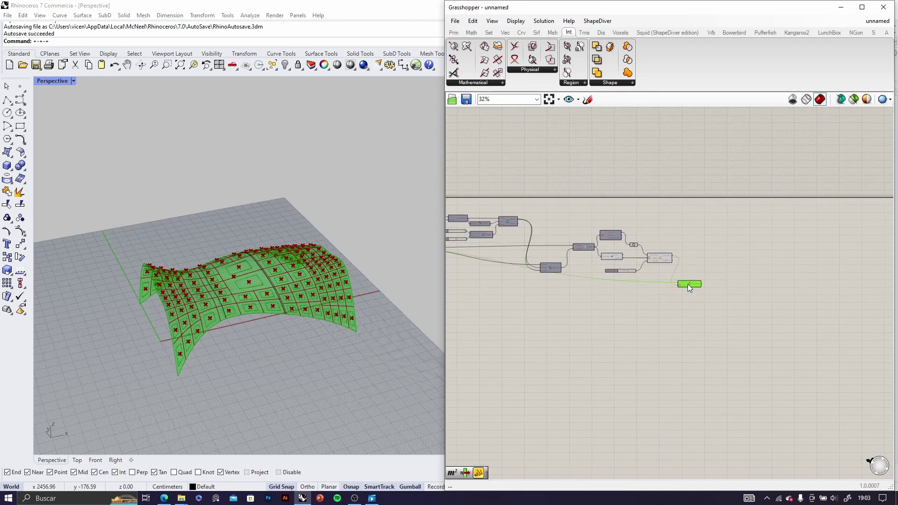
scroll(564, 258, "up", 1)
left_click_drag(595, 225, 759, 318)
middle_click(732, 283)
left_click(762, 252)
left_click(763, 255)
- Examine the fragments of the split canopy surface and the Surface Split component that produces them
scroll(345, 274, "up", 8)
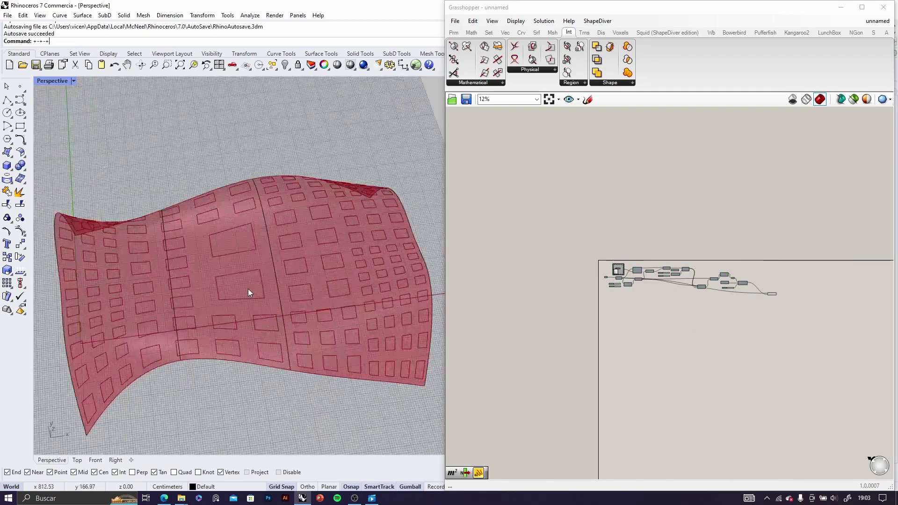
scroll(814, 286, "up", 4)
scroll(722, 291, "up", 10)
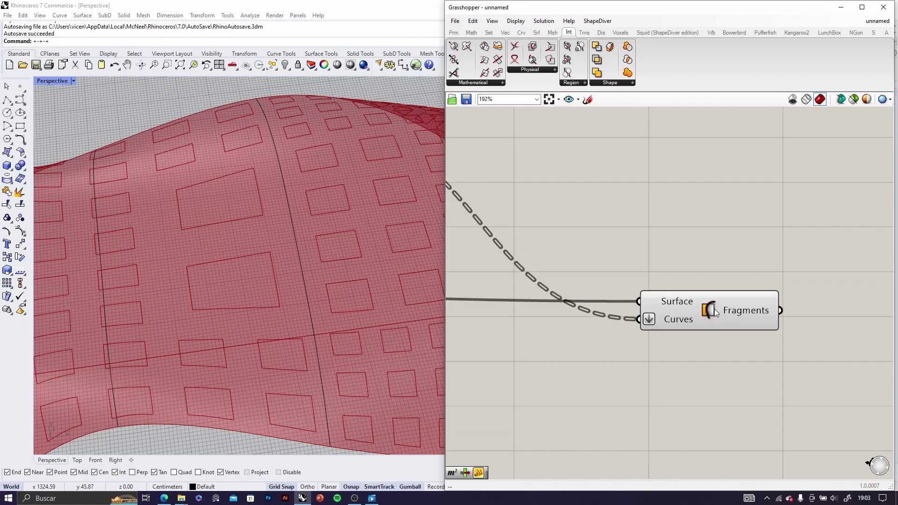
left_click_drag(713, 308, 688, 304)
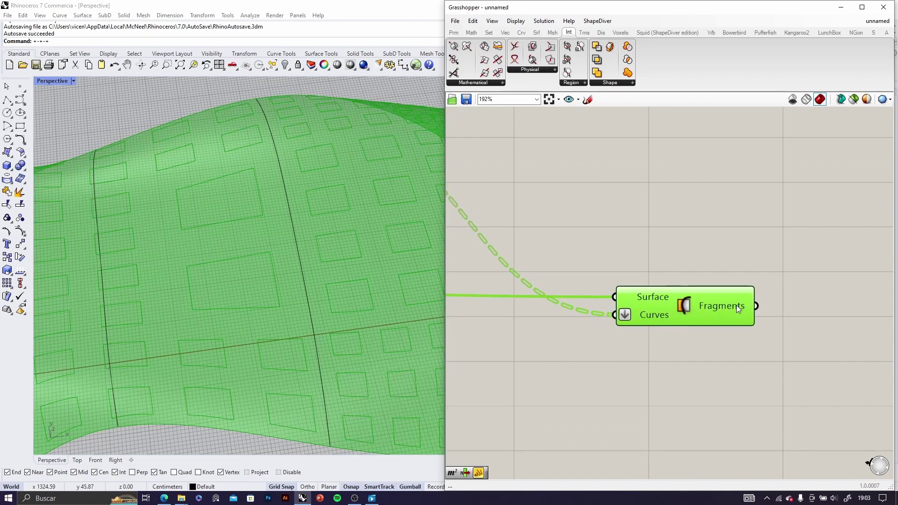
mouse_move(736, 305)
left_click_drag(672, 302, 599, 257)
scroll(222, 313, "down", 4)
scroll(206, 290, "up", 3)
left_click(664, 357)
scroll(668, 309, "down", 5)
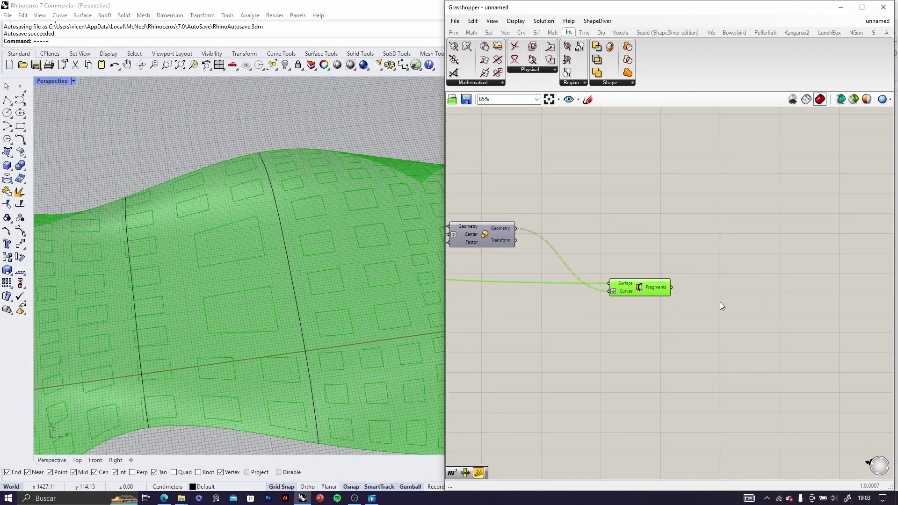
- Add an Area component and connect the Surface Split fragments to its Geometry input
double_click(720, 302)
type("are")
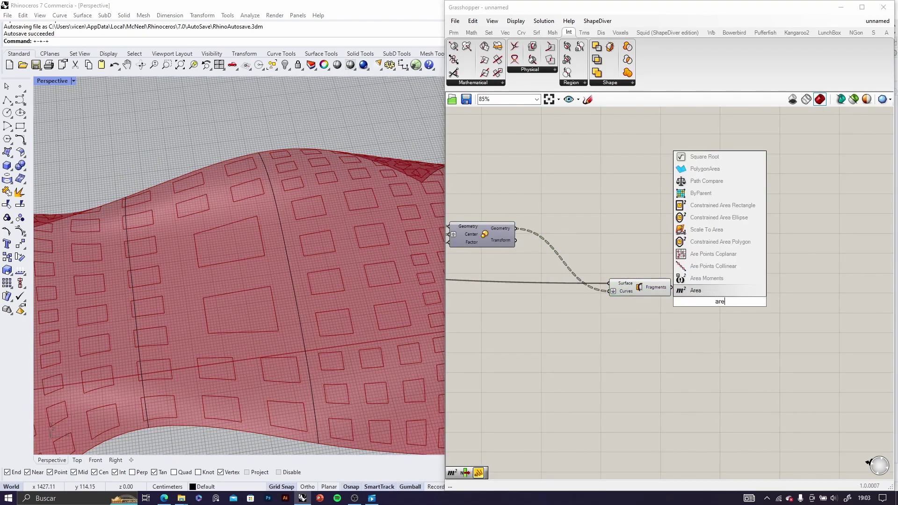
left_click(717, 292)
scroll(711, 299, "up", 5)
left_click_drag(629, 279, 693, 276)
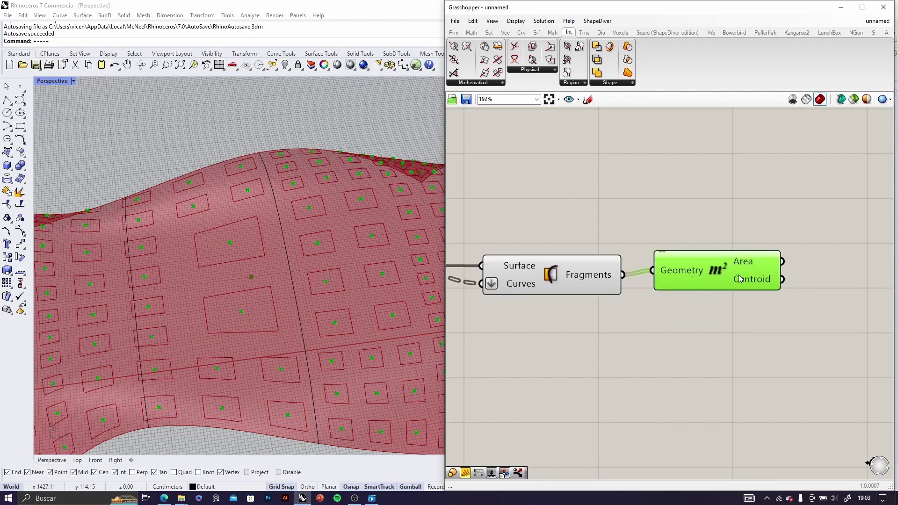
- Add a Panel connected to the Area output and enlarge it to list the fragment areas
right_click_drag(841, 288, 744, 292)
double_click(745, 293)
type("panel")
left_click(740, 283)
left_click_drag(701, 285, 686, 265)
scroll(745, 293, "down", 3)
right_click_drag(747, 295, 709, 264)
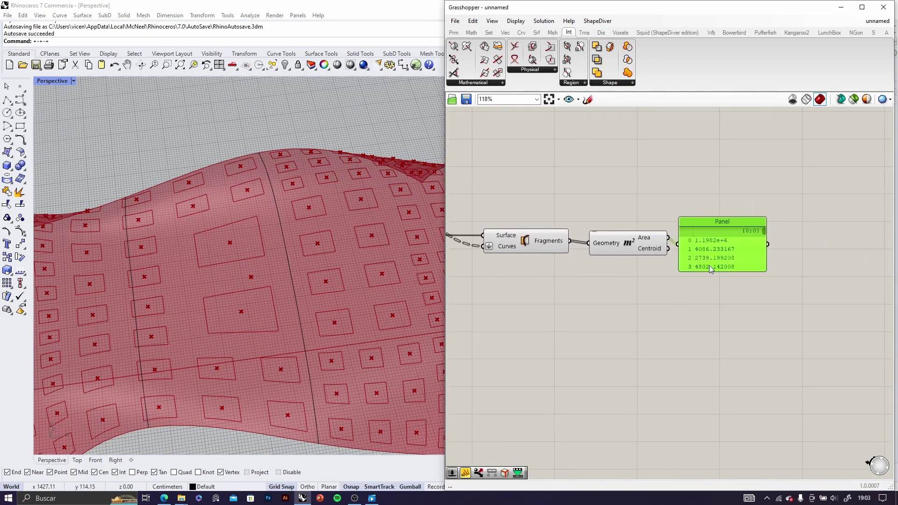
scroll(709, 264, "up", 2)
left_click_drag(711, 273, 723, 414)
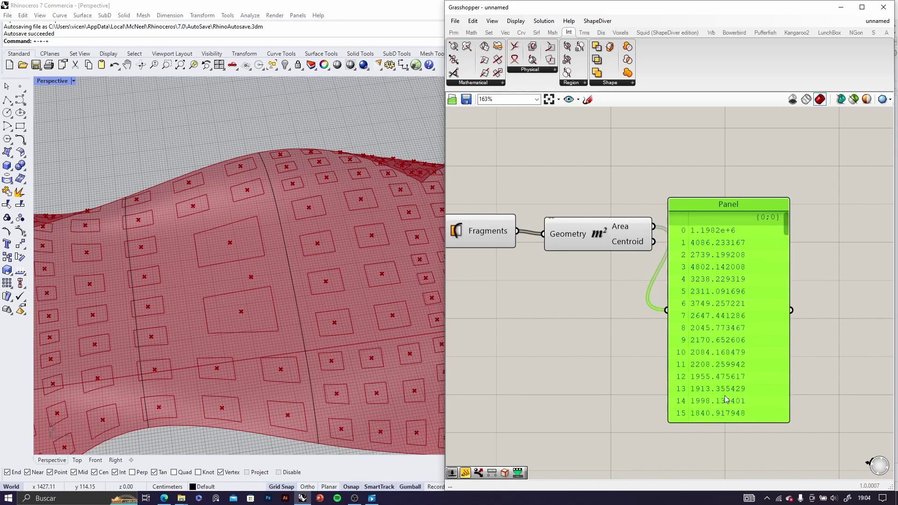
- Read the fragment areas in the panel, comparing the first item with the following ones
scroll(730, 355, "up", 8)
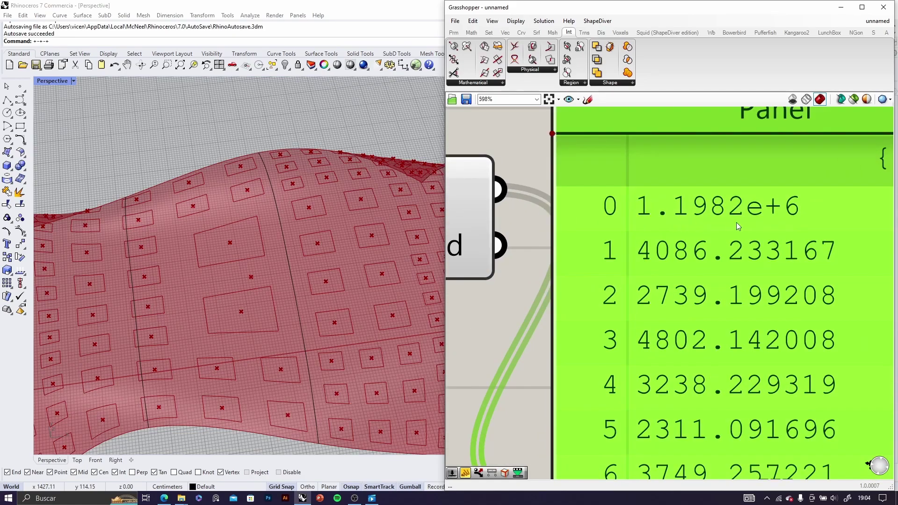
scroll(641, 226, "down", 8)
right_click_drag(646, 303, 653, 268)
left_click_drag(653, 267, 669, 210)
scroll(656, 208, "up", 6)
scroll(655, 200, "up", 4)
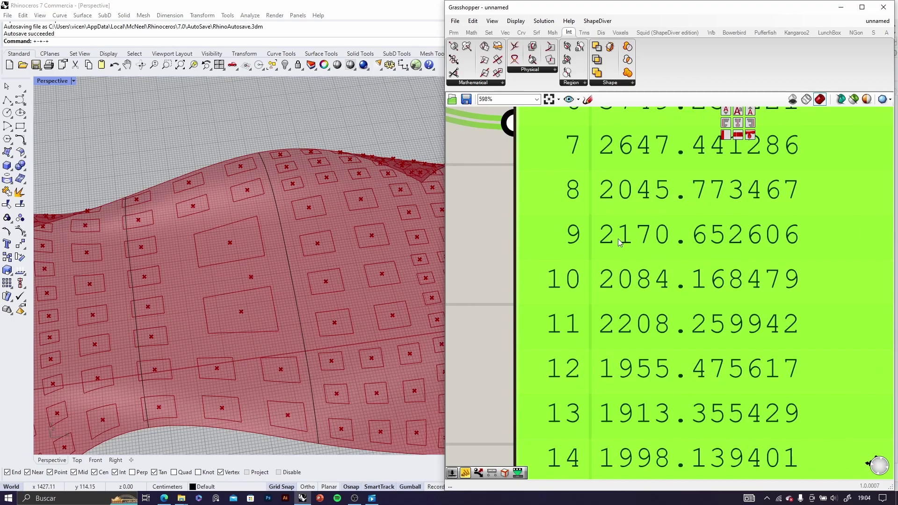
scroll(650, 286, "down", 4)
scroll(637, 283, "up", 3)
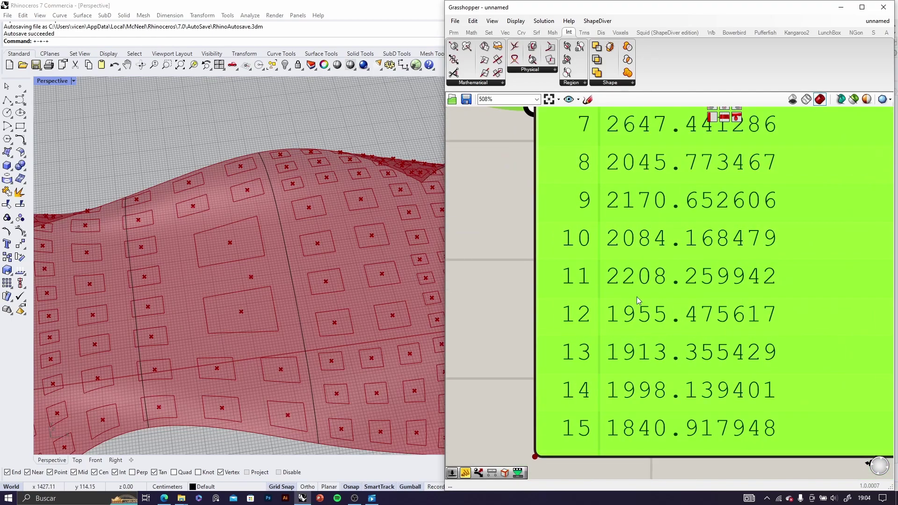
scroll(687, 351, "down", 5)
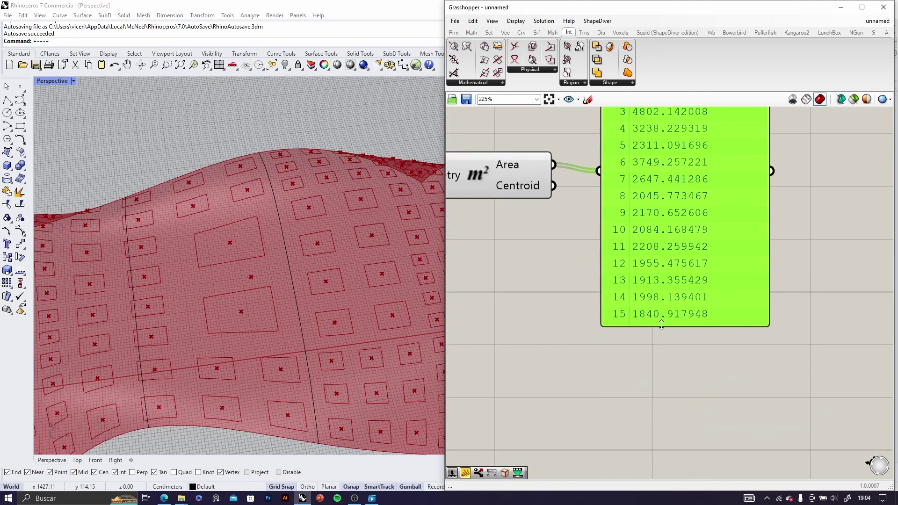
- Lengthen the panel further to list more fragment areas and recheck the first values
left_click_drag(671, 378, 681, 437)
scroll(637, 351, "down", 3)
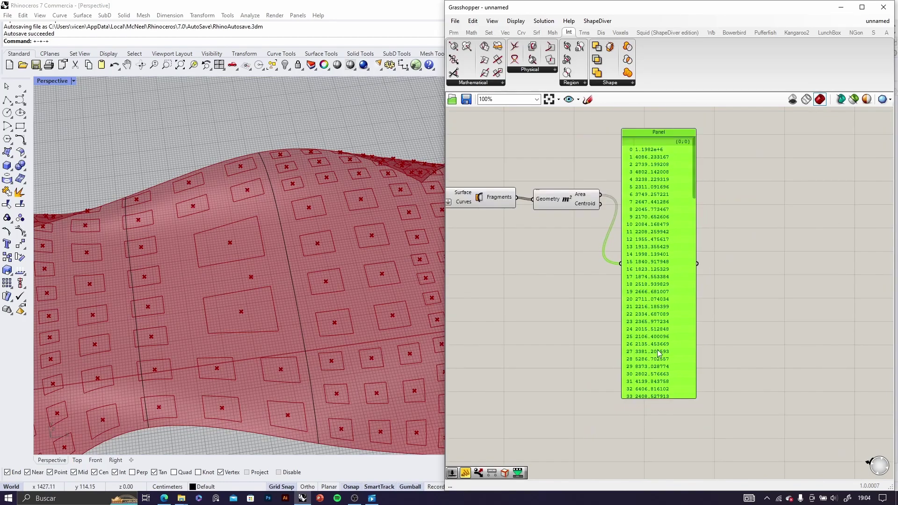
scroll(639, 205, "up", 5)
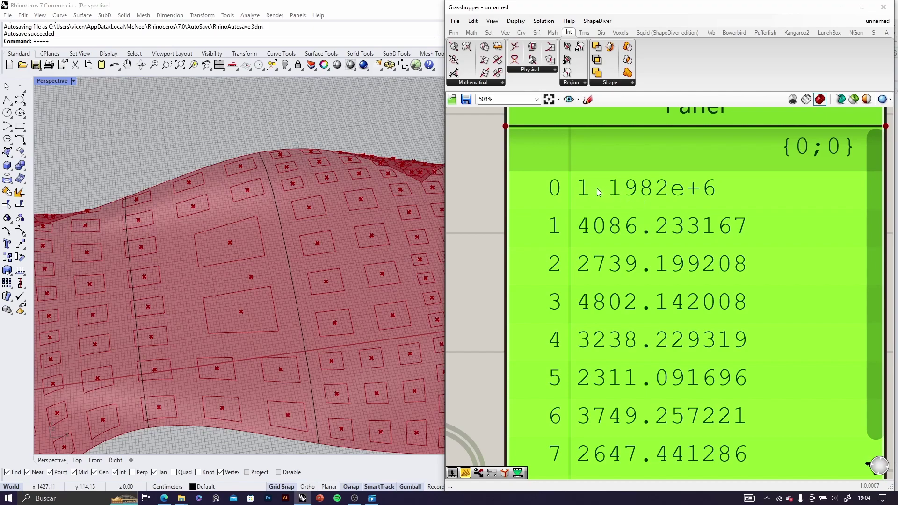
scroll(640, 204, "down", 5)
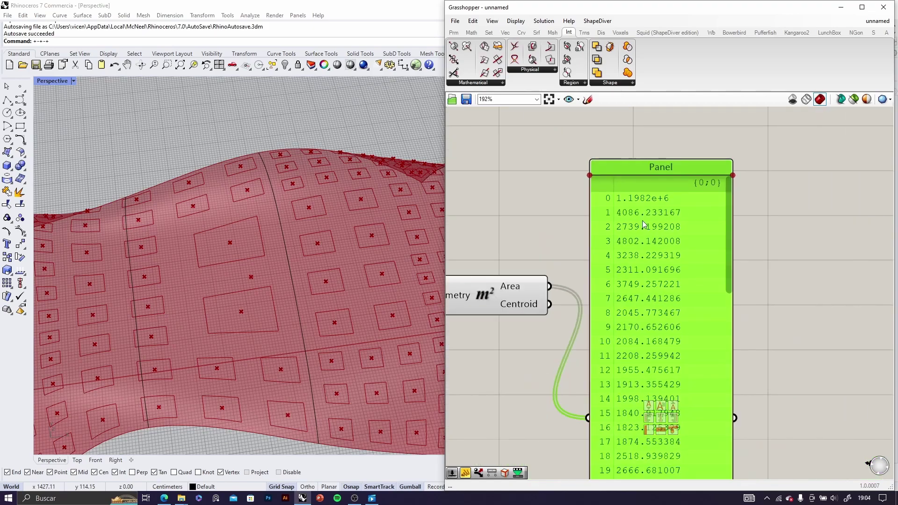
- Compare the first fragment's area with the rest of the area values listed in the panel
left_click_drag(679, 231, 673, 220)
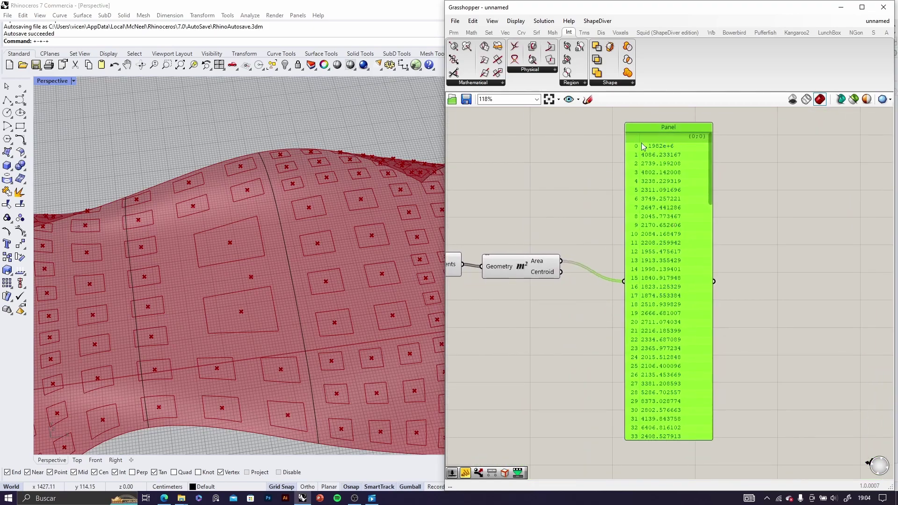
scroll(651, 146, "up", 3)
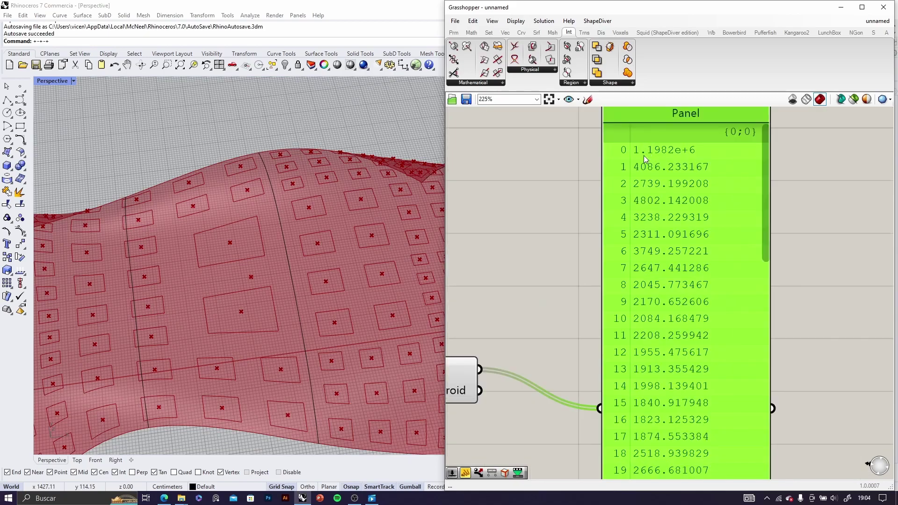
scroll(674, 355, "down", 4)
left_click_drag(673, 350, 666, 283)
scroll(658, 378, "up", 4)
right_click_drag(657, 392, 644, 233)
left_click_drag(642, 352, 639, 462)
scroll(639, 397, "down", 3)
right_click_drag(638, 463, 631, 369)
scroll(632, 361, "up", 4)
left_click_drag(630, 361, 630, 435)
scroll(630, 391, "down", 7)
scroll(608, 302, "up", 3)
scroll(534, 322, "up", 3)
scroll(639, 318, "down", 5)
scroll(641, 319, "up", 3)
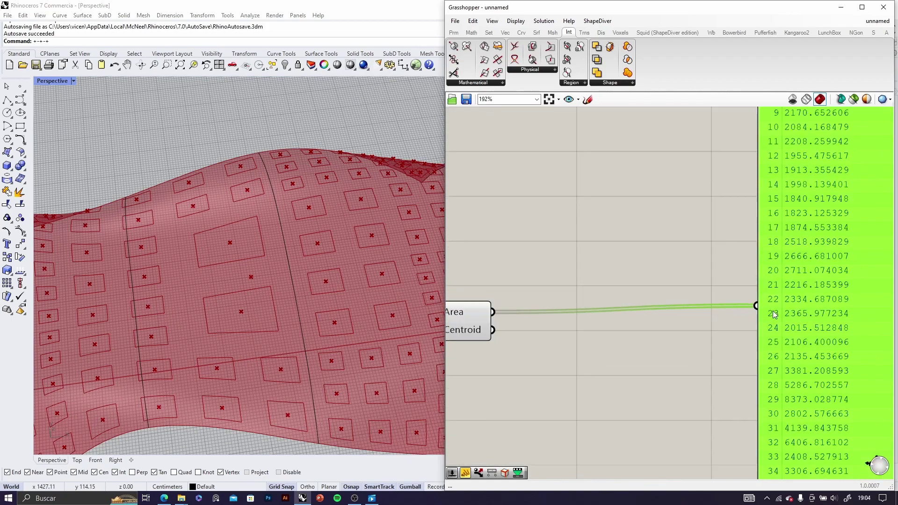
- Delete the panel attached to the Area output
scroll(802, 315, "down", 5)
scroll(584, 315, "up", 5)
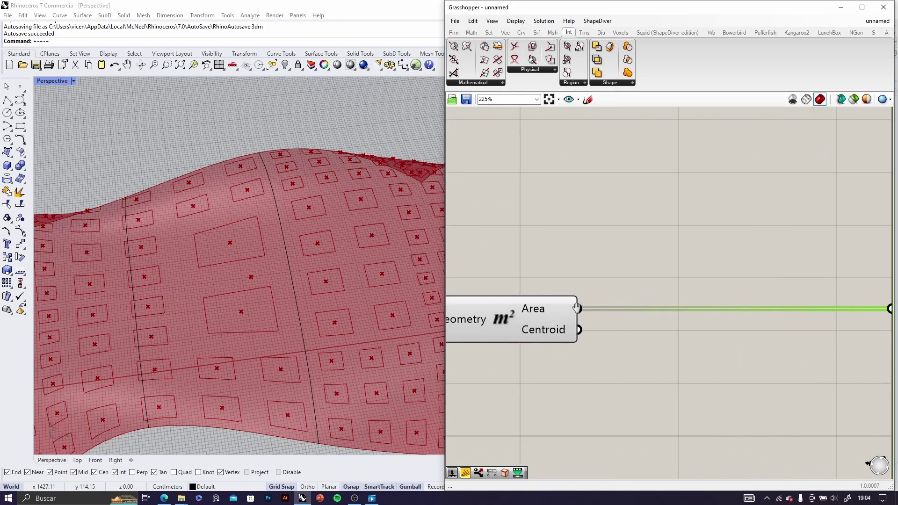
scroll(580, 308, "down", 4)
key("Delete")
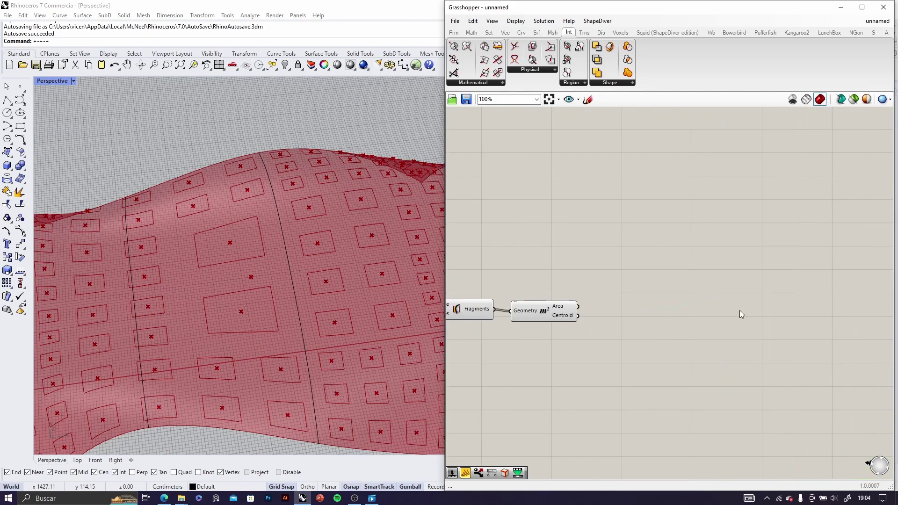
- Add a Dispatch component and connect the Surface Split fragments to its List input
scroll(518, 326, "up", 3)
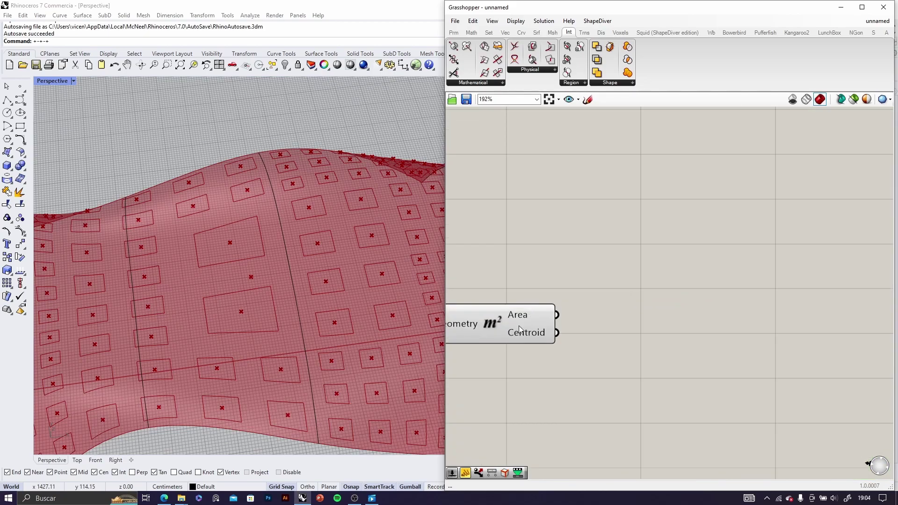
double_click(614, 293)
type("disp")
left_click(613, 281)
scroll(627, 297, "down", 3)
scroll(540, 307, "up", 3)
left_click_drag(635, 296, 747, 268)
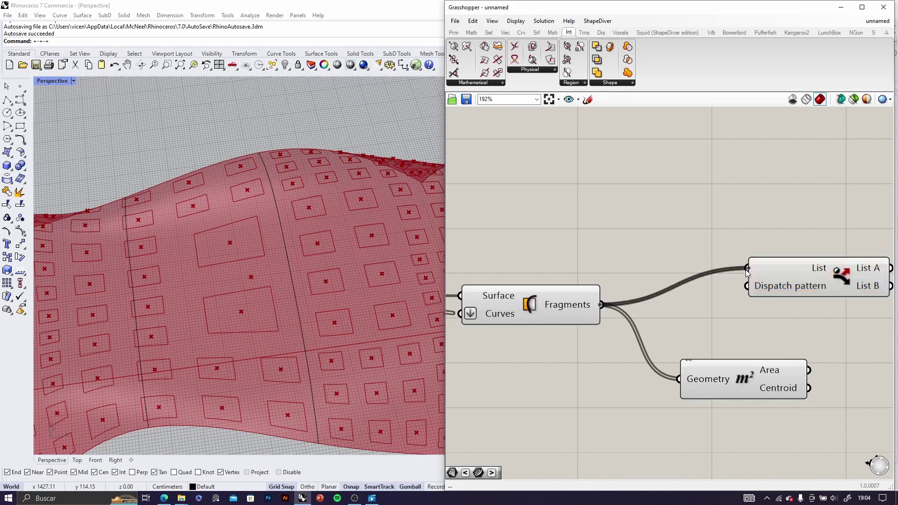
right_click_drag(797, 278, 641, 279)
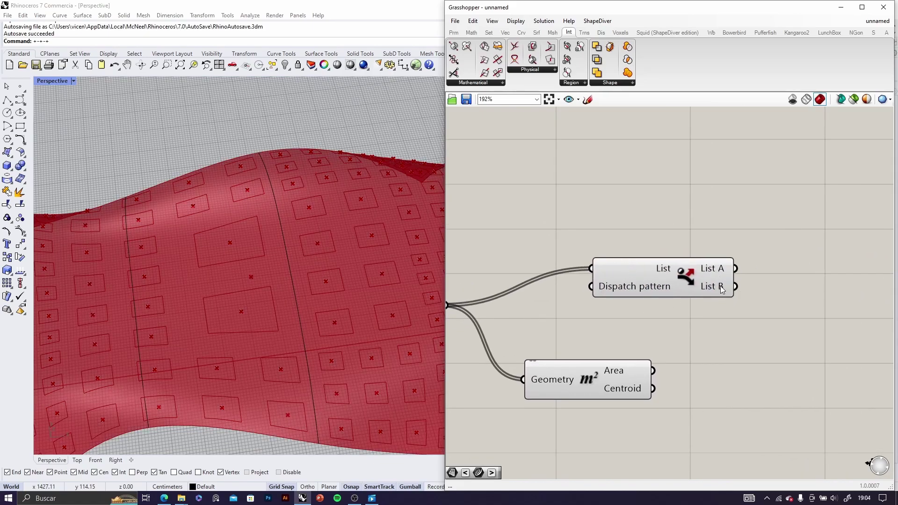
left_click_drag(720, 287, 845, 272)
right_click_drag(705, 293, 686, 294)
- Add a Larger Than component and space it apart from the Dispatch component
scroll(732, 276, "up", 3)
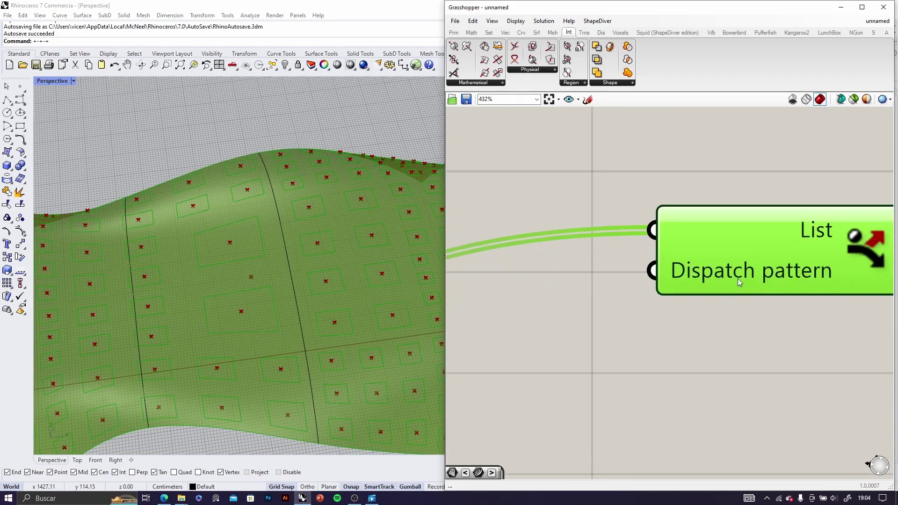
scroll(739, 280, "down", 3)
scroll(636, 301, "up", 3)
double_click(610, 337)
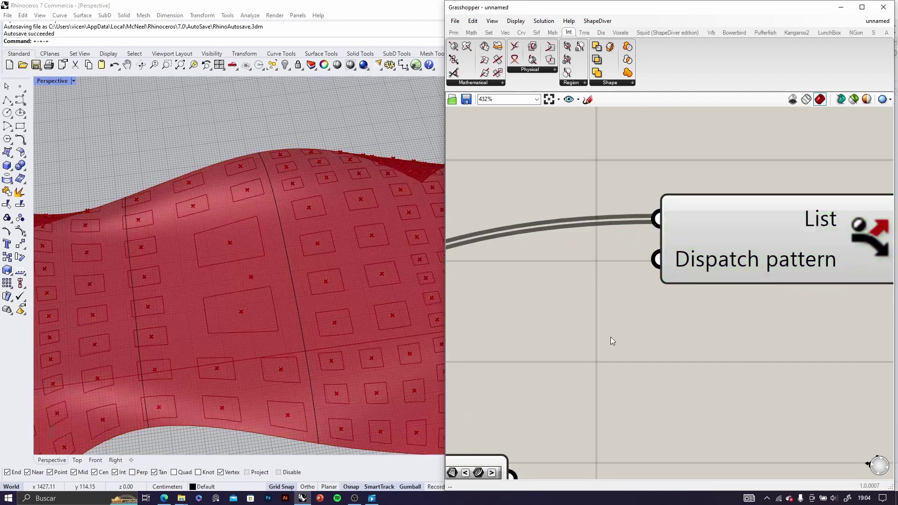
type(">")
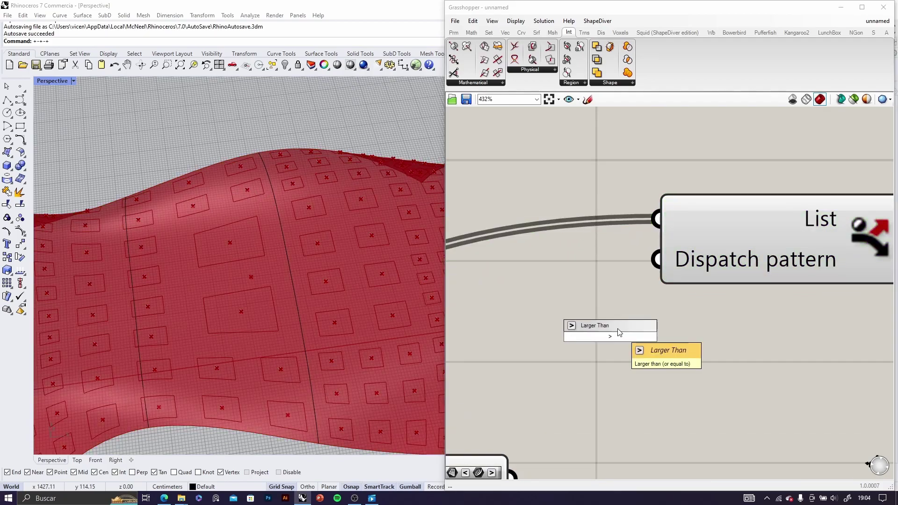
left_click(618, 326)
scroll(622, 337, "down", 3)
scroll(613, 338, "down", 2)
scroll(702, 315, "up", 2)
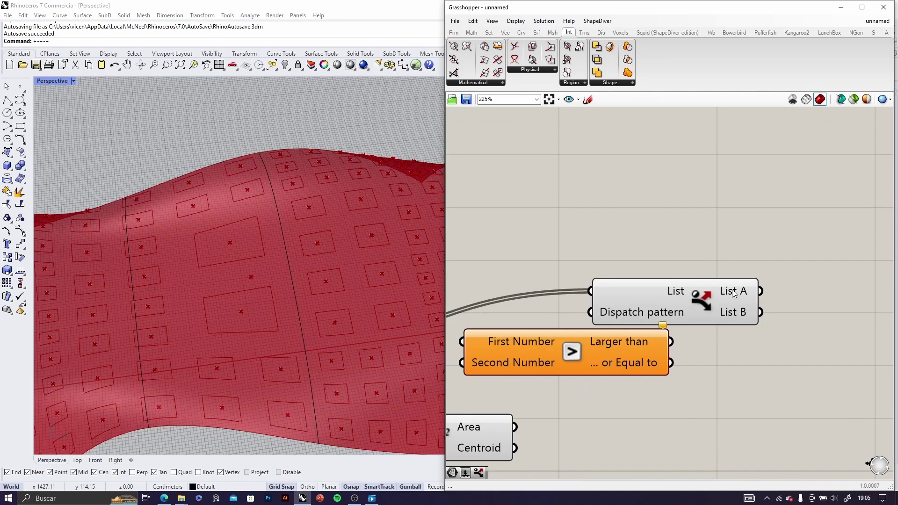
left_click_drag(738, 312, 818, 291)
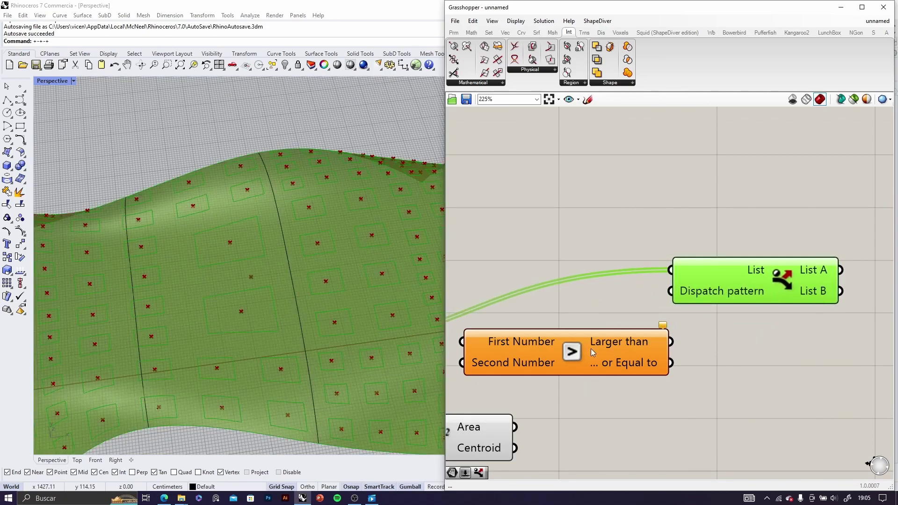
left_click_drag(587, 347, 624, 363)
- Connect the Area output to the First Number input of Larger Than and tidy the component positions
right_click_drag(620, 361, 742, 324)
scroll(587, 356, "down", 4)
left_click_drag(596, 370, 575, 369)
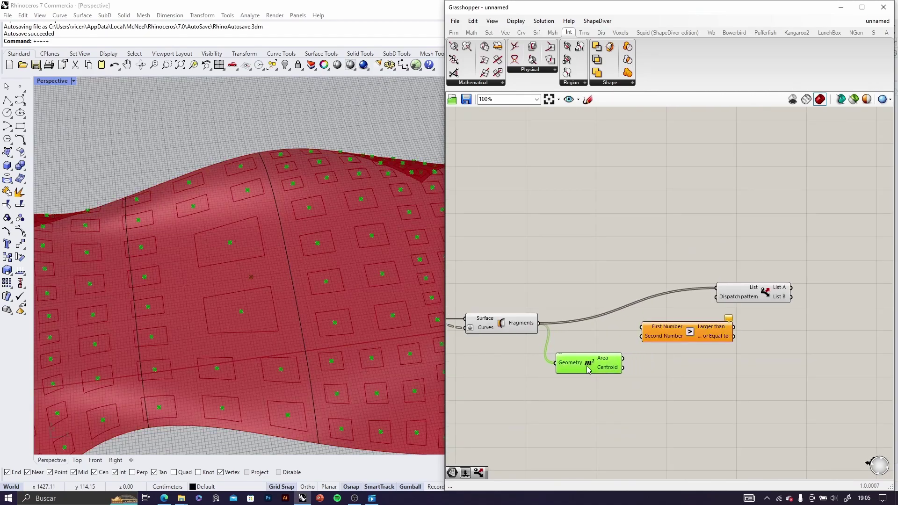
scroll(608, 360, "up", 5)
left_click_drag(640, 354, 689, 271)
scroll(665, 352, "down", 3)
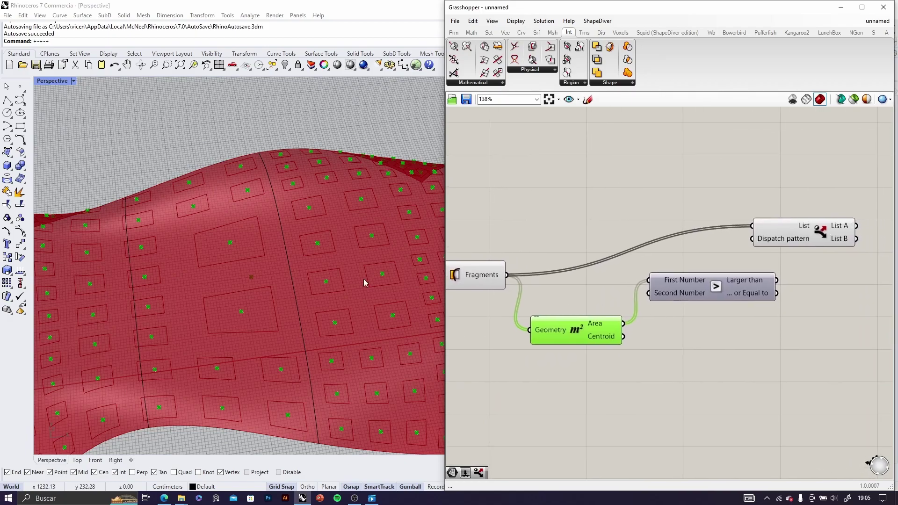
scroll(384, 280, "up", 2)
left_click(719, 326)
- Feed a 10000 number slider into Larger Than's Second Number and connect the Larger than output to the Dispatch pattern
double_click(609, 388)
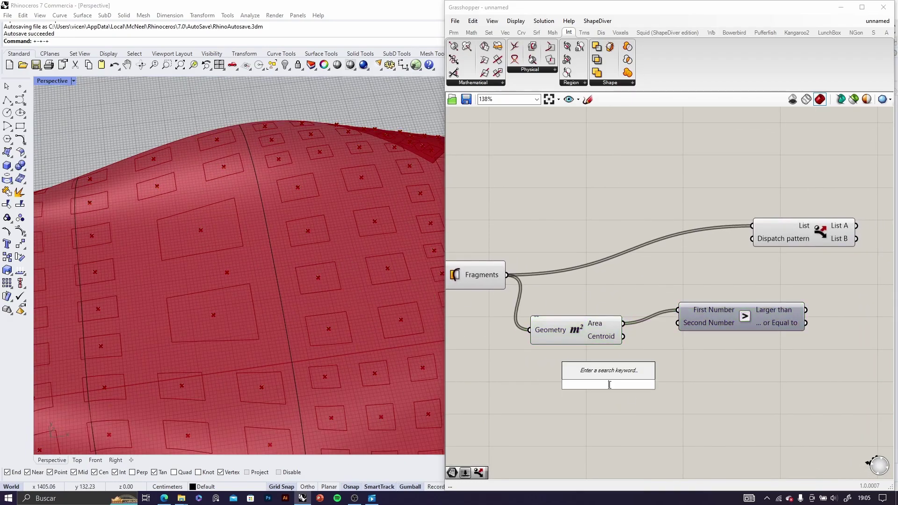
type("10000")
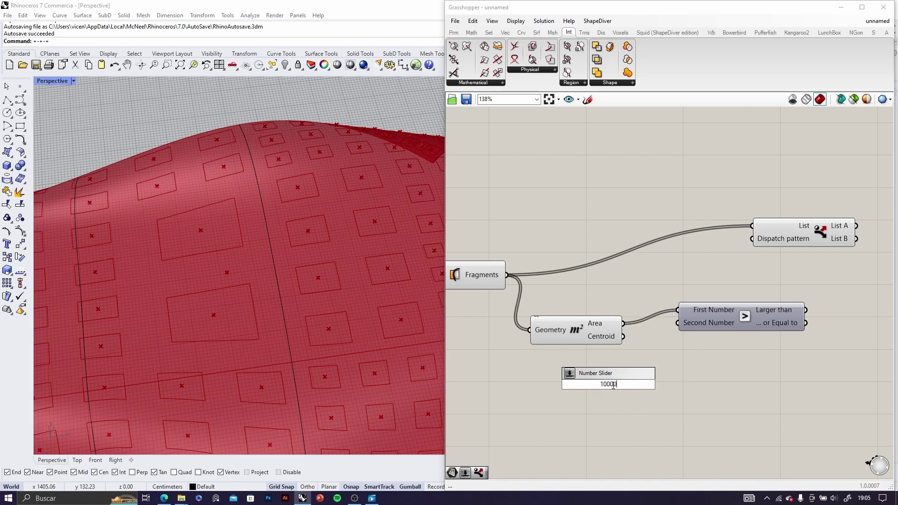
key("Return")
left_click_drag(675, 384, 678, 323)
left_click_drag(807, 310, 752, 239)
right_click_drag(821, 262, 694, 279)
- Add two Surface parameters and connect Dispatch's List A to one and List B to the other
double_click(790, 246)
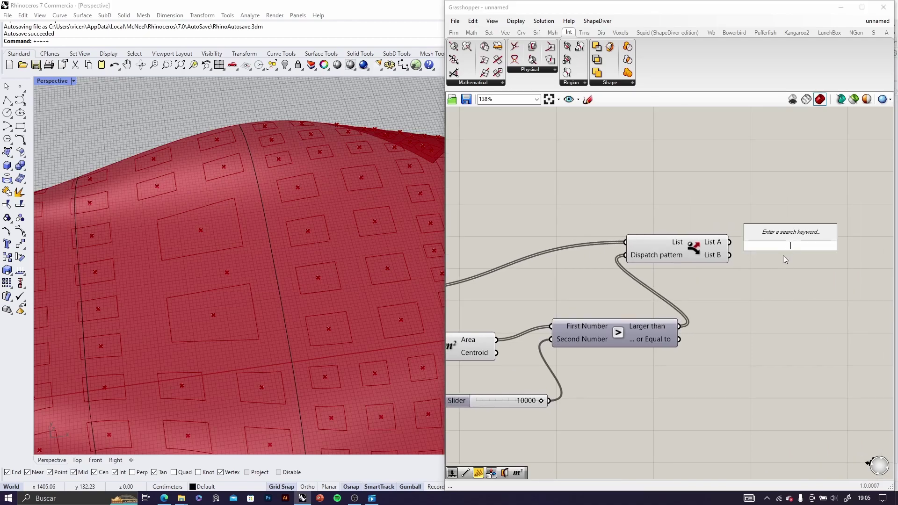
type("srf")
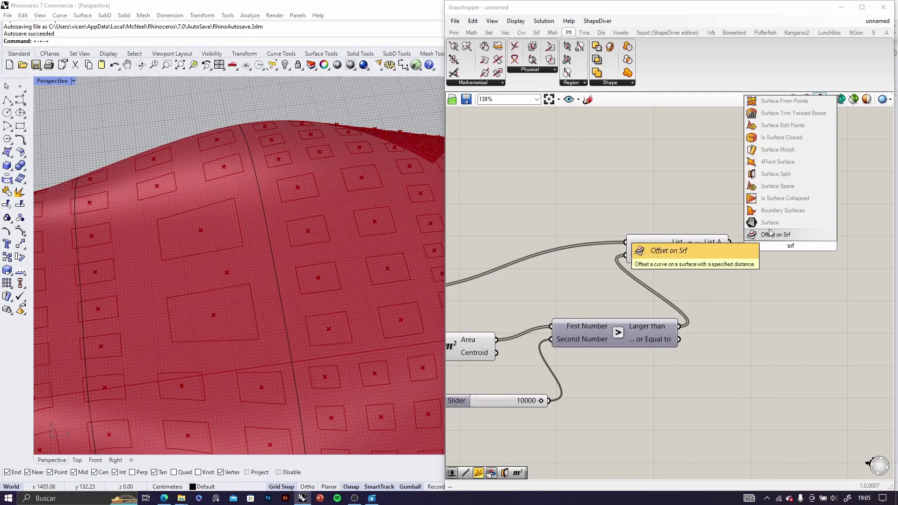
key("Return")
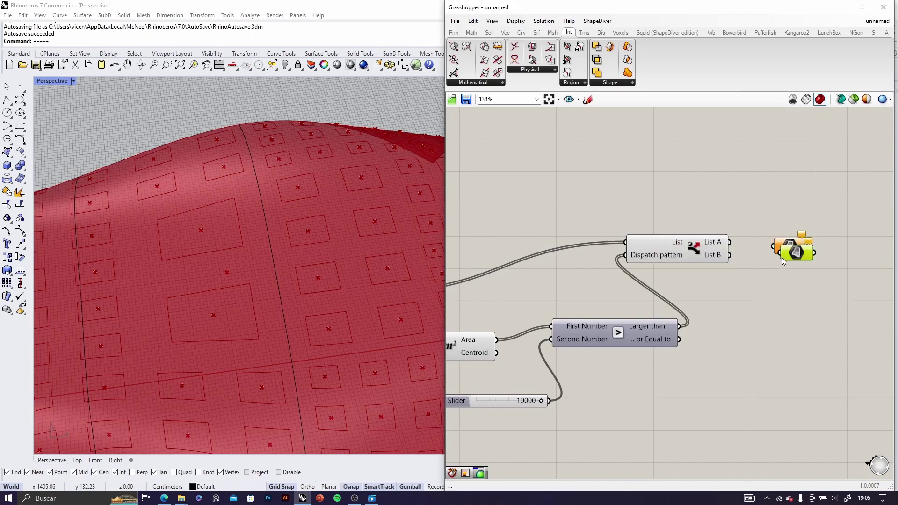
scroll(782, 257, "up", 3)
left_click_drag(795, 253, 796, 278)
left_click_drag(682, 228, 765, 234)
left_click_drag(682, 252, 764, 277)
left_click(731, 327)
- Compare the fragments held by the List A and List B Surface parameters in the viewport
left_click(799, 236)
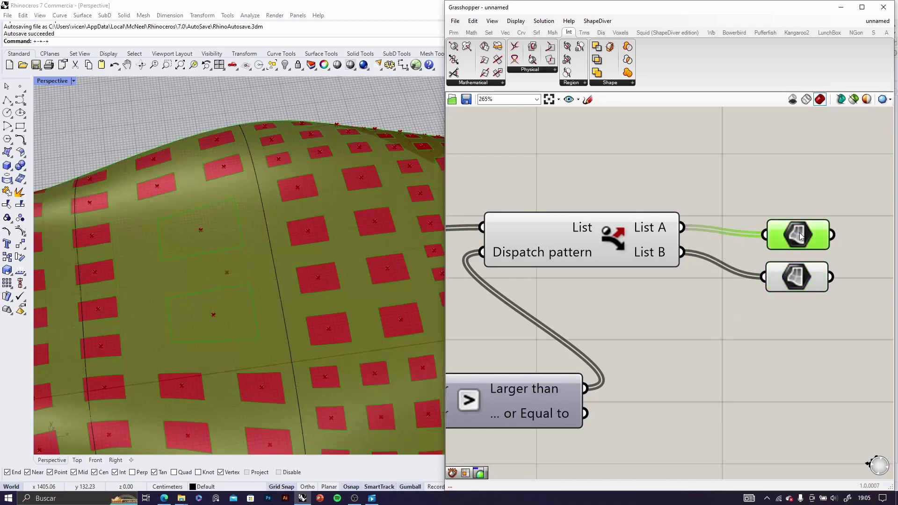
left_click(797, 268)
left_click(798, 234)
left_click(796, 265)
left_click(793, 241)
left_click(798, 279)
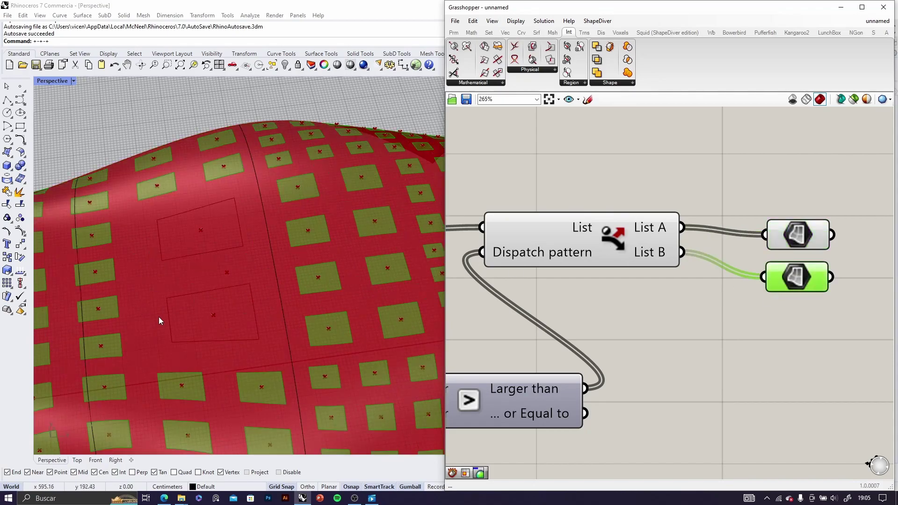
- Add a 1000000 number slider and connect it to the Second Number input of Larger Than
scroll(592, 305, "down", 8)
scroll(487, 387, "up", 6)
right_click_drag(529, 337, 577, 336)
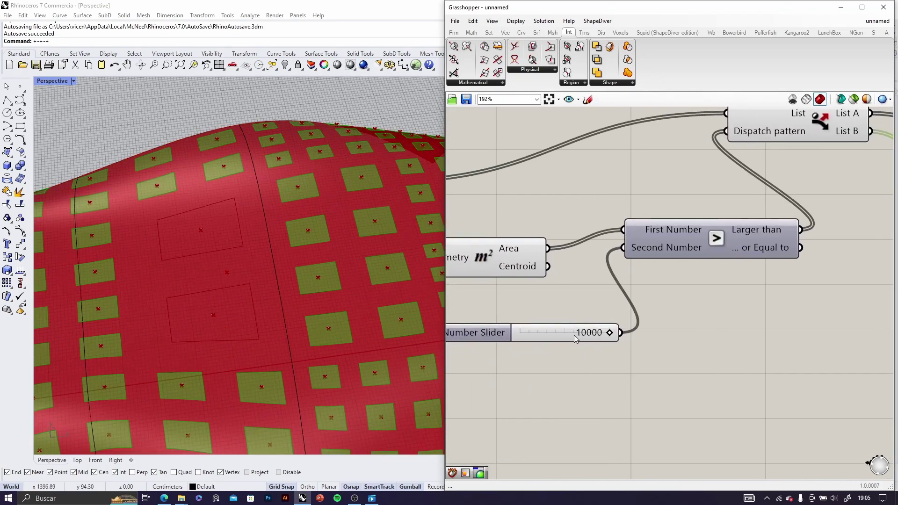
scroll(565, 336, "up", 4)
left_click_drag(560, 335, 507, 333)
double_click(586, 337)
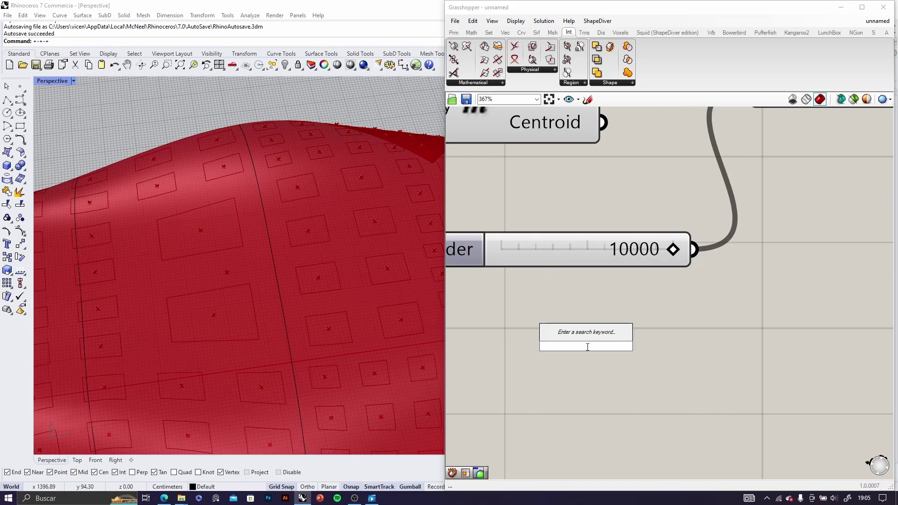
type("1000000")
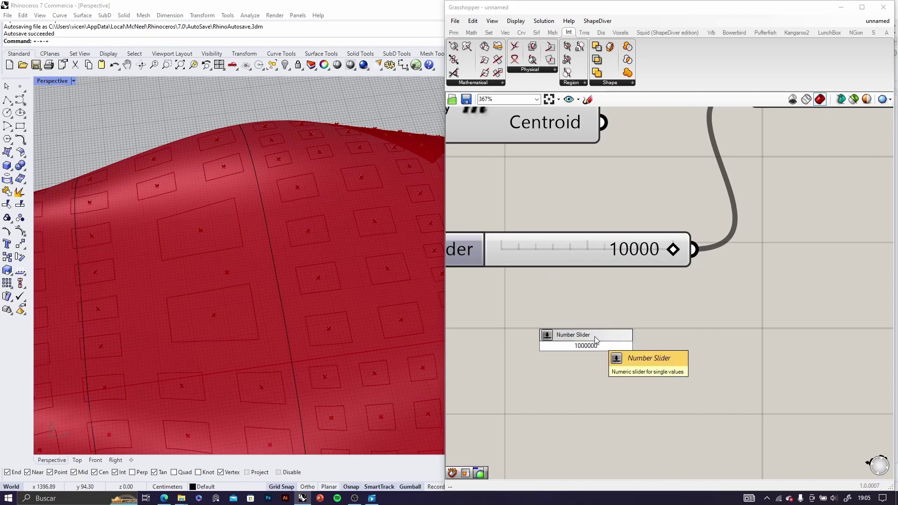
key("Return")
scroll(594, 353, "down", 3)
left_click_drag(682, 350, 672, 215)
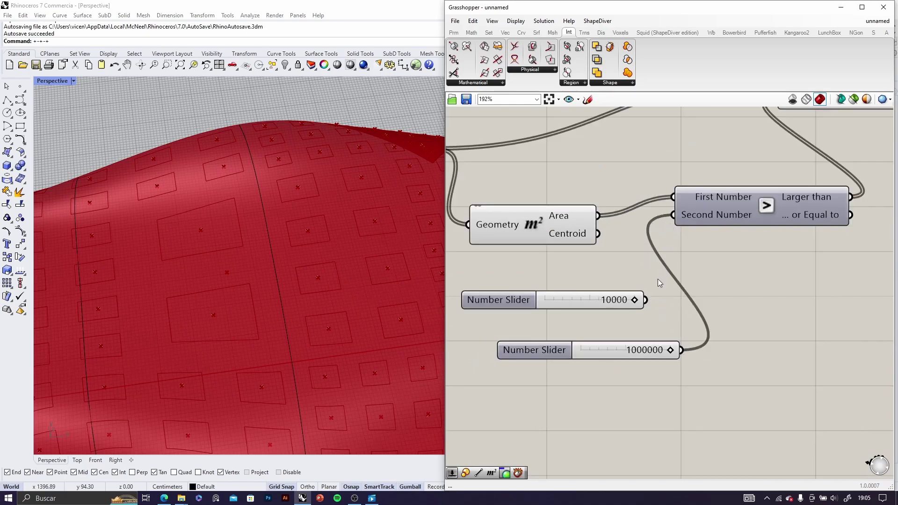
- Delete the unused 10000 number slider
scroll(657, 283, "down", 3)
left_click(609, 294)
key("Delete")
- Check the List A fragments in the viewport and space the List A Surface parameter away from the List B one
right_click_drag(800, 254, 735, 310)
scroll(773, 276, "up", 3)
left_click(772, 216)
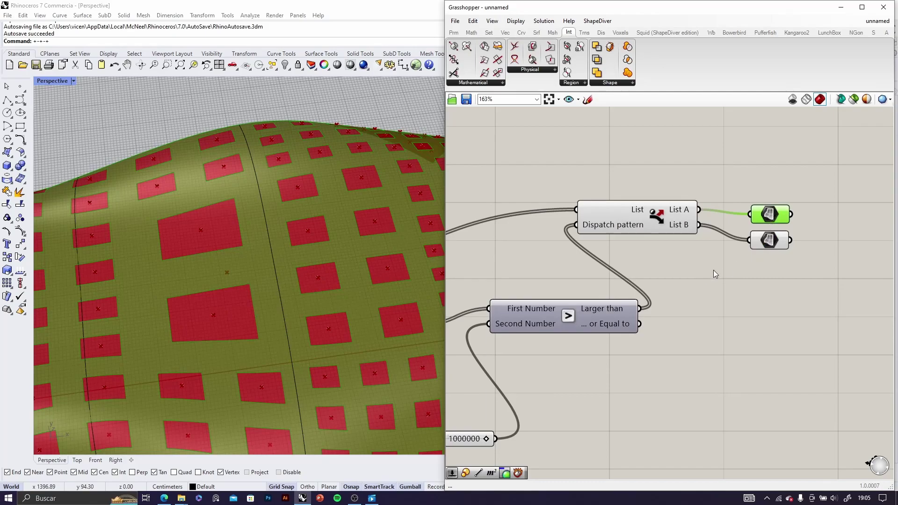
right_click_drag(801, 220, 771, 238)
scroll(771, 238, "up", 1)
scroll(754, 233, "up", 1)
left_click_drag(731, 232, 732, 212)
scroll(726, 264, "down", 7)
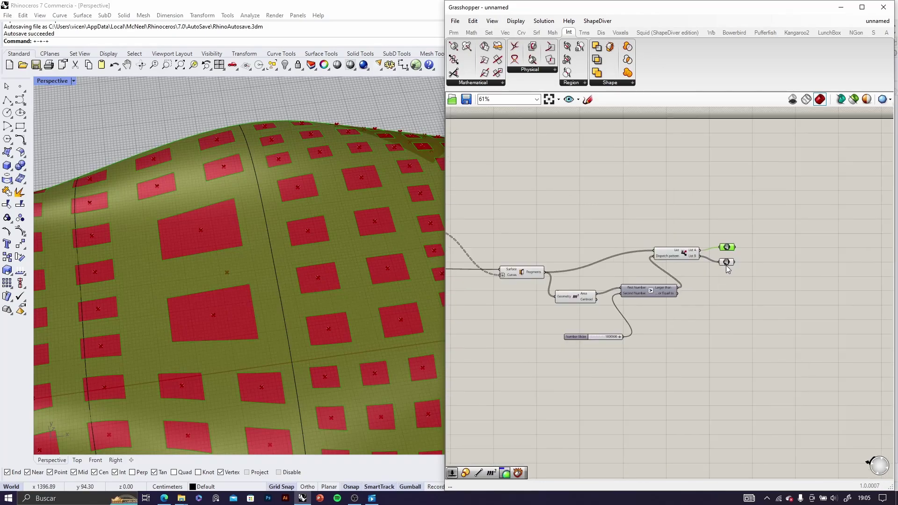
- Hide the previews of the List B Surface parameter and of the Surface Split, Area, Larger Than and Dispatch components
scroll(728, 270, "up", 2)
left_click(729, 269)
middle_click(734, 268)
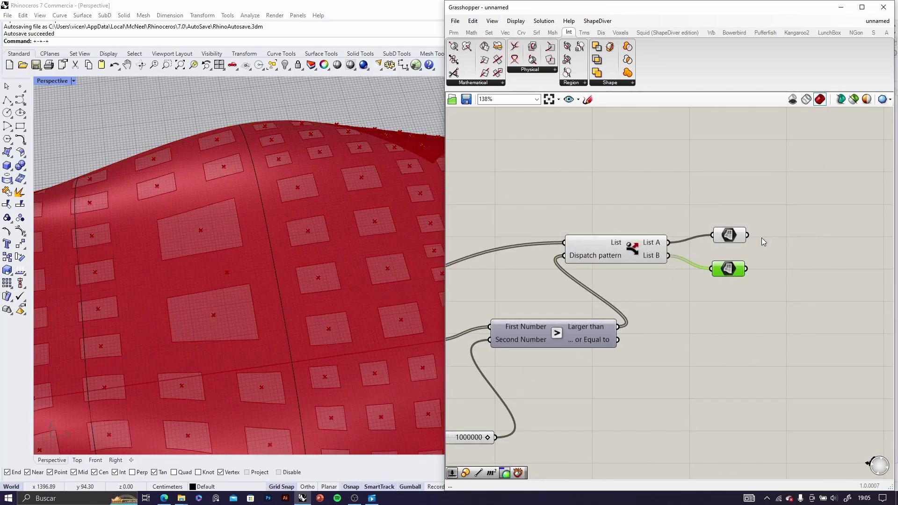
scroll(761, 239, "down", 3)
left_click_drag(703, 363, 497, 232)
middle_click(585, 229)
left_click(614, 207)
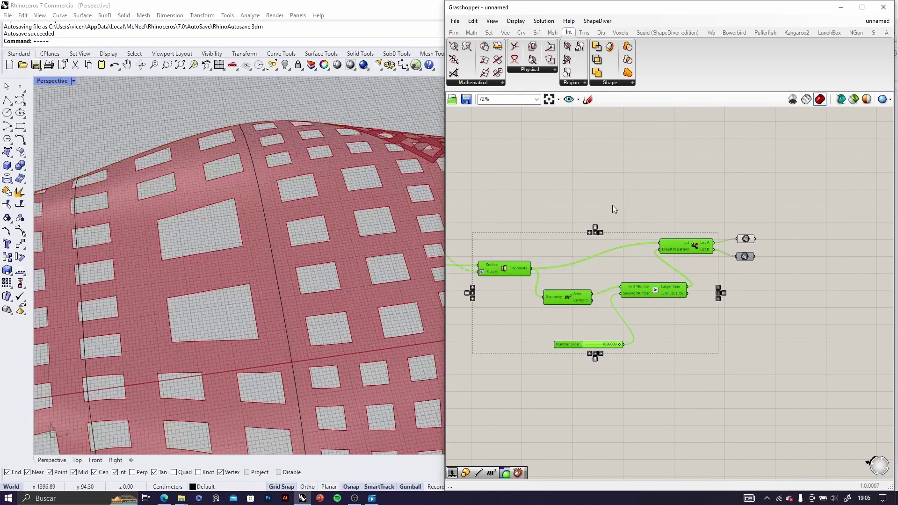
- Inspect the perforated canopy surface from several angles
right_click_drag(335, 279, 146, 302)
scroll(313, 228, "down", 5)
right_click_drag(307, 310, 120, 276)
scroll(116, 267, "up", 5)
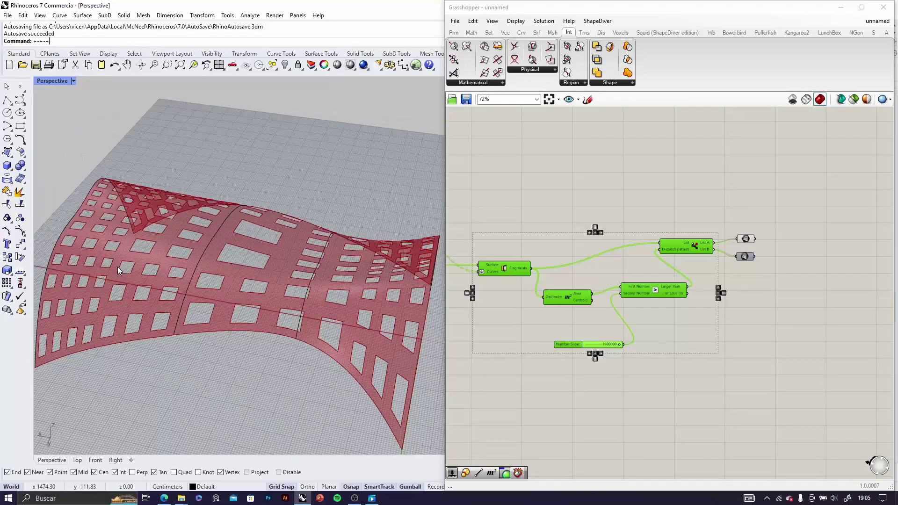
scroll(206, 288, "down", 6)
right_click_drag(207, 288, 233, 328)
scroll(605, 326, "up", 9)
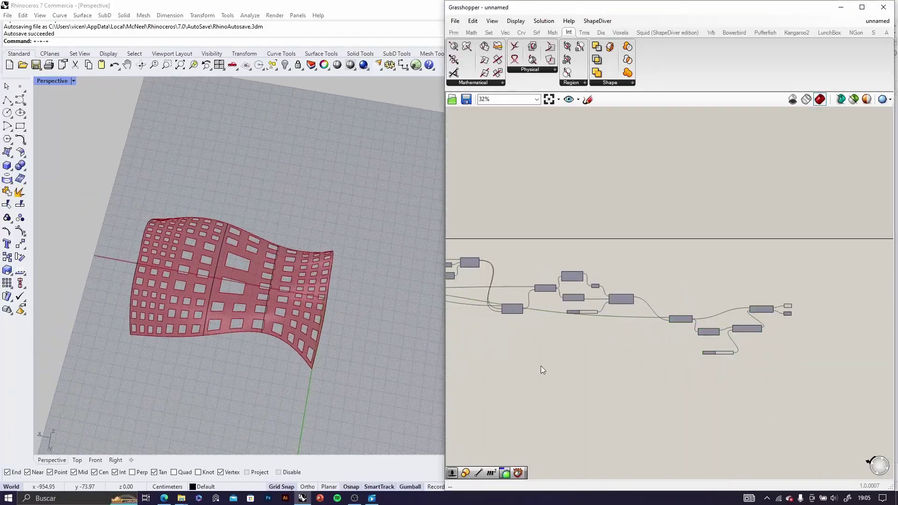
- Move the MD Slider point to about 0.68 ; 0.57 to shift the canopy's panel distribution
scroll(657, 318, "up", 1)
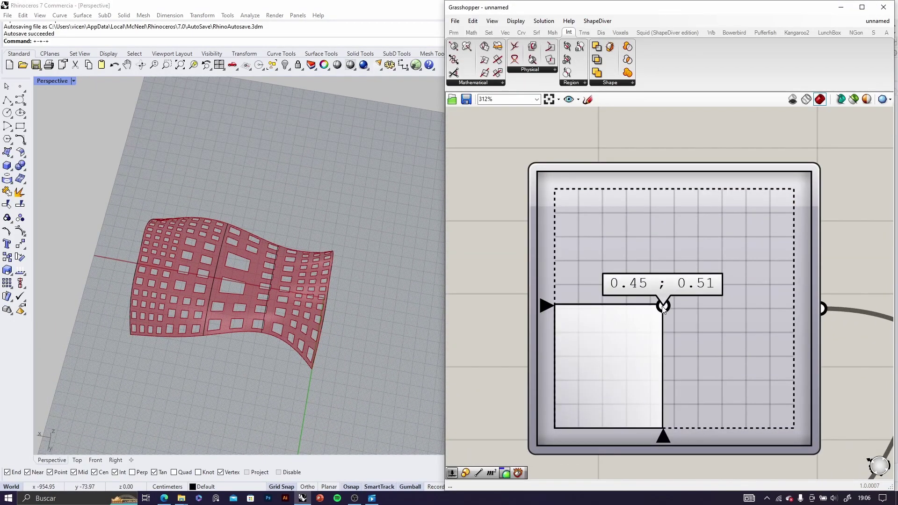
left_click_drag(662, 359, 655, 297)
left_click_drag(731, 305, 721, 293)
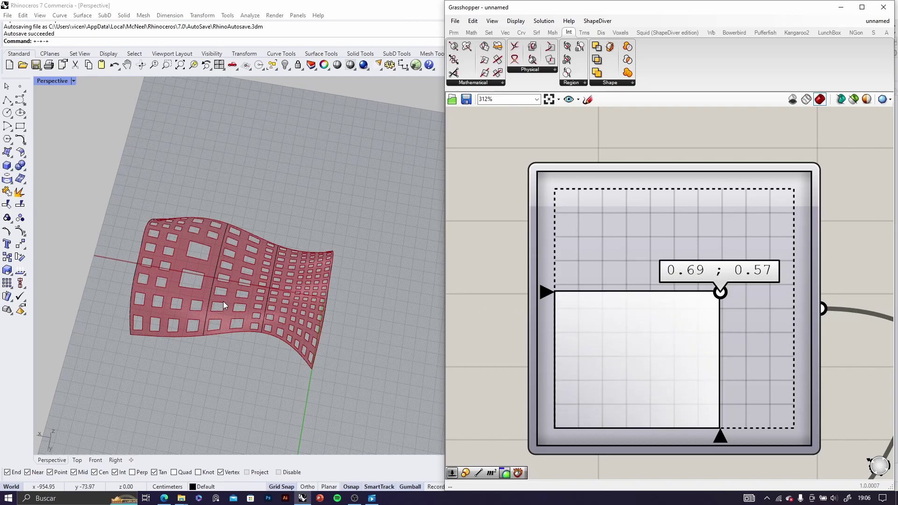
- Examine the redistributed openings on the canopy up close and as a whole
scroll(223, 301, "up", 2)
scroll(233, 307, "down", 8)
scroll(246, 313, "up", 8)
right_click_drag(247, 315, 220, 330)
scroll(217, 327, "up", 6)
scroll(198, 329, "down", 6)
scroll(302, 312, "up", 3)
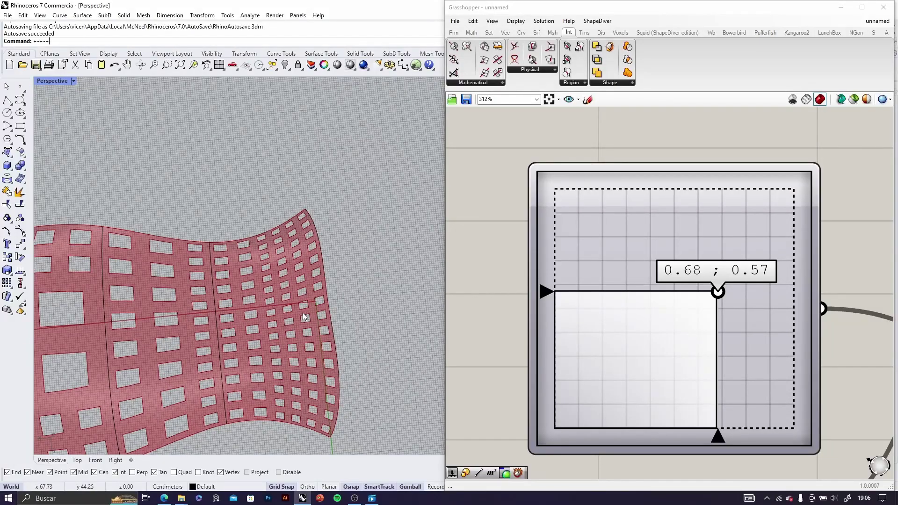
- Add a Colour Swatch and place it next to the two Surface parameters fed by the Dispatch component
scroll(303, 313, "down", 5)
scroll(561, 341, "down", 7)
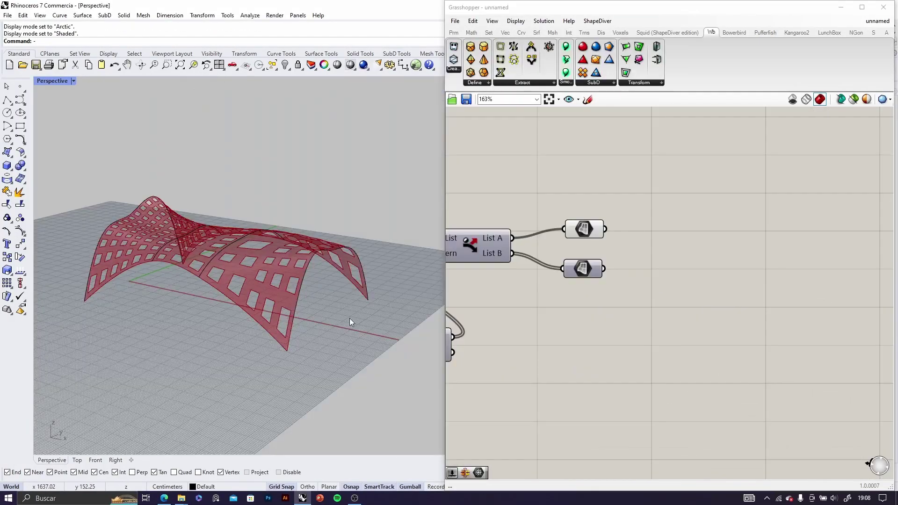
right_click_drag(352, 322, 154, 257)
scroll(211, 290, "up", 4)
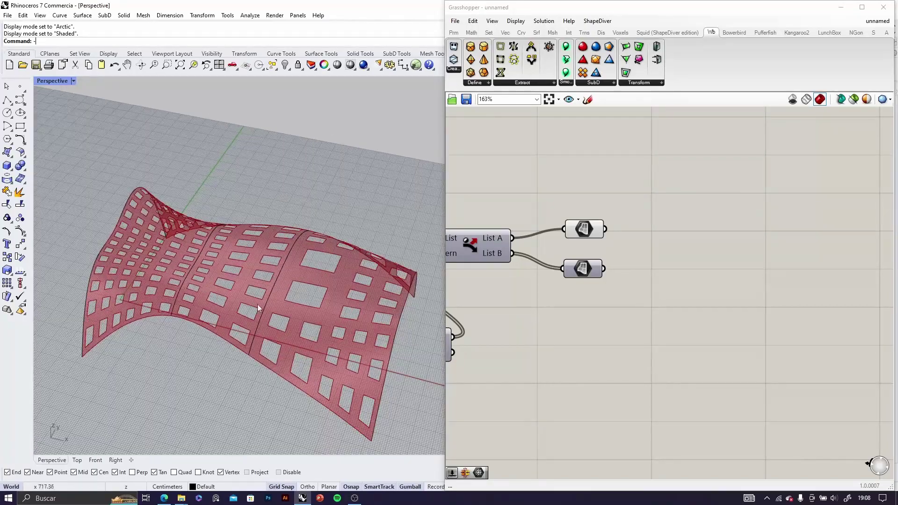
right_click_drag(249, 307, 290, 276)
double_click(676, 230)
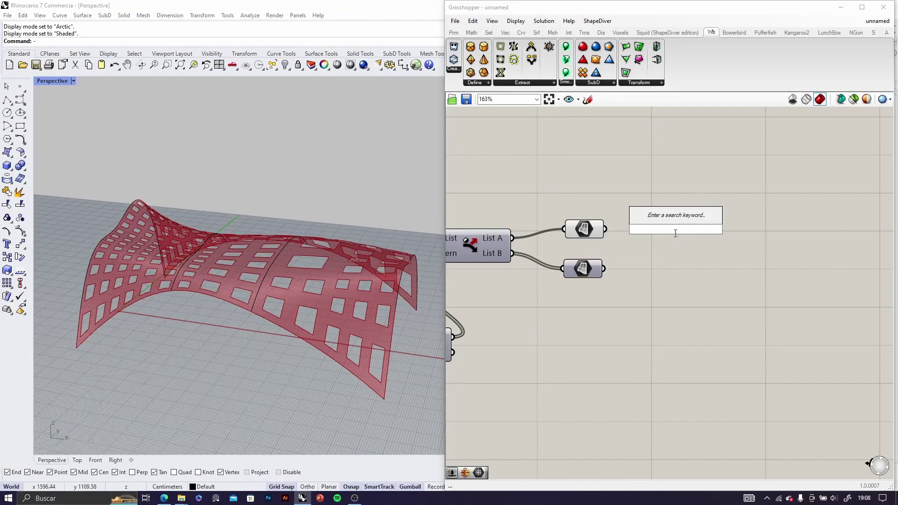
type("c")
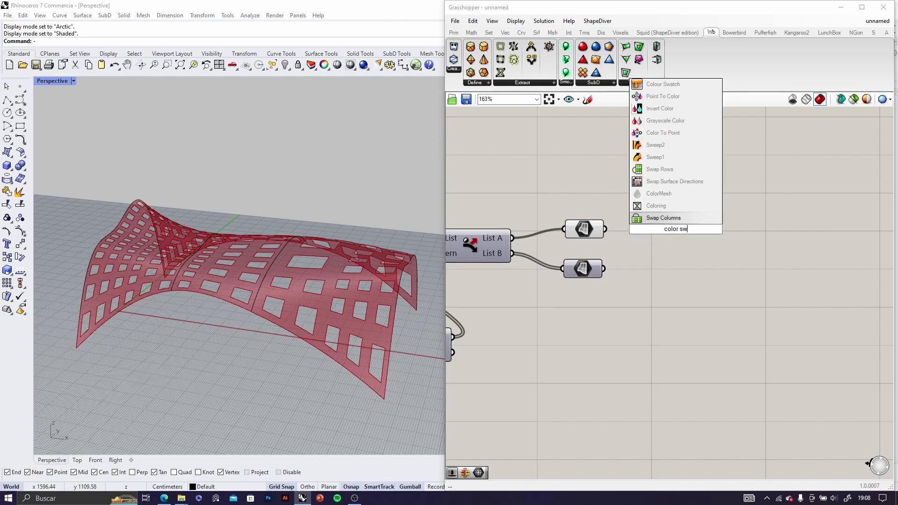
type("olor sw")
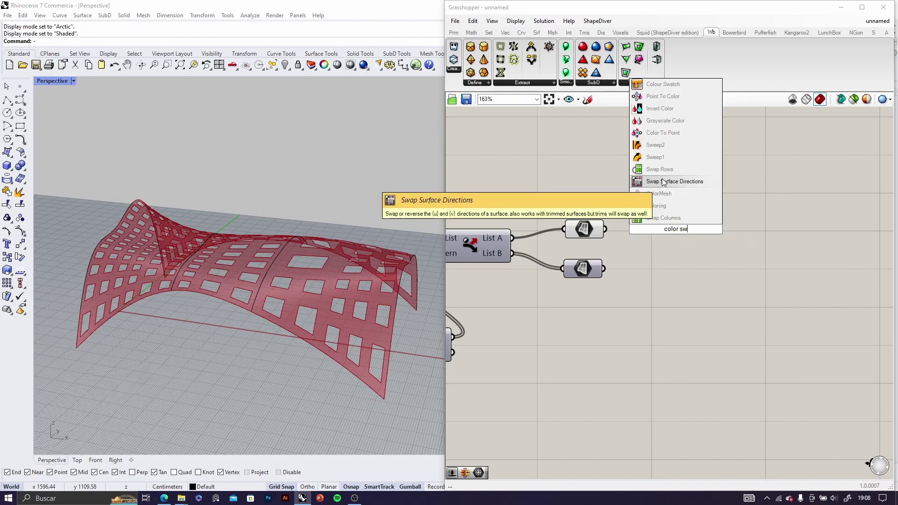
left_click(663, 85)
scroll(681, 281, "up", 3)
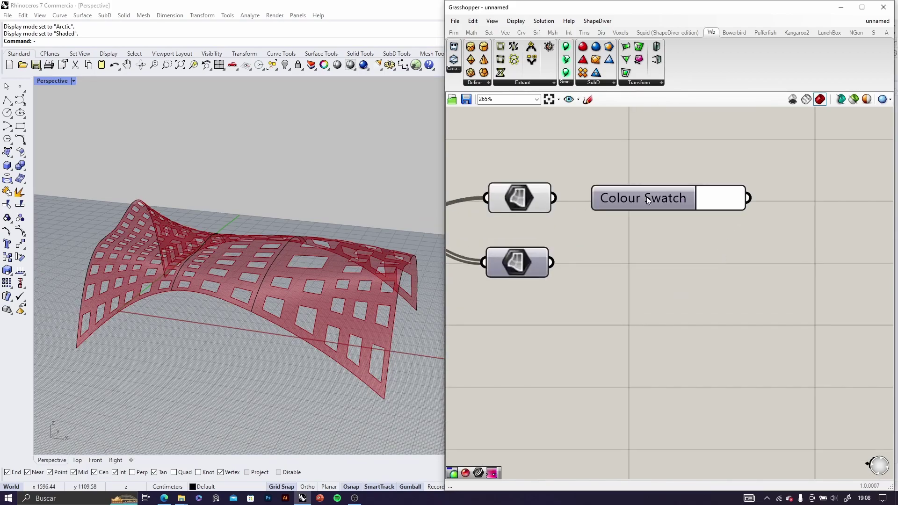
left_click_drag(647, 200, 650, 238)
- Add a Custom Preview, feeding its Geometry from the List A Surface parameter and its Material from the Colour Swatch
double_click(695, 184)
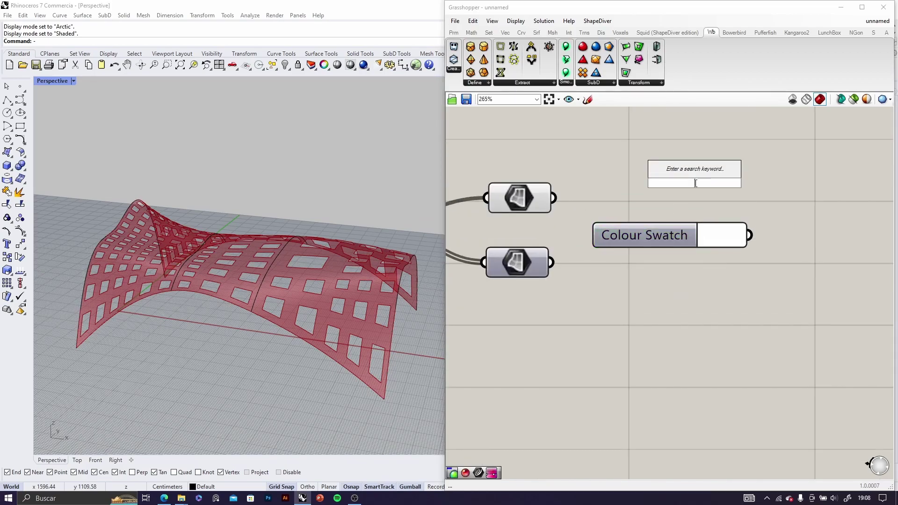
type("custom pre")
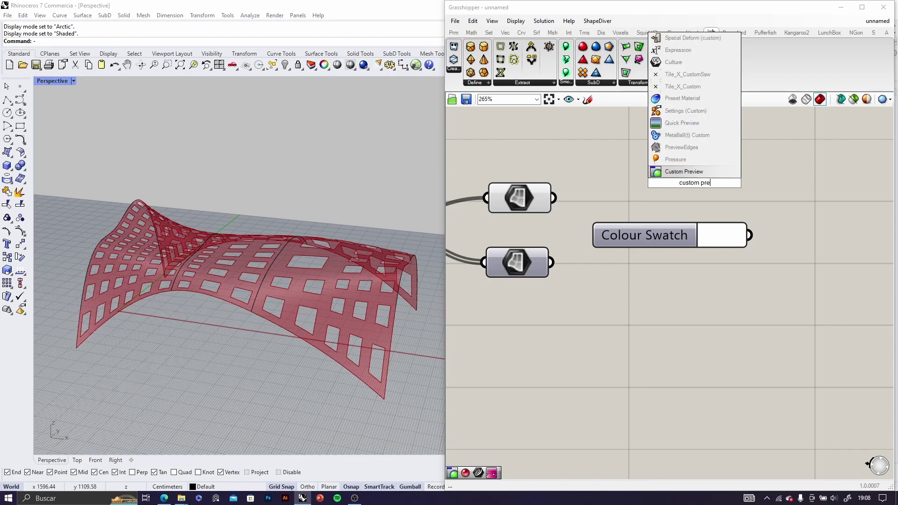
type("vi")
left_click(680, 172)
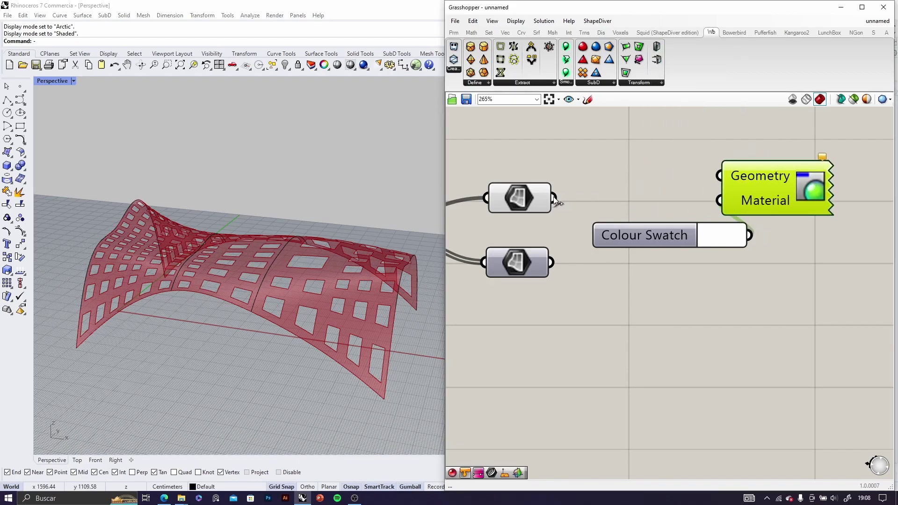
left_click_drag(672, 229, 634, 215)
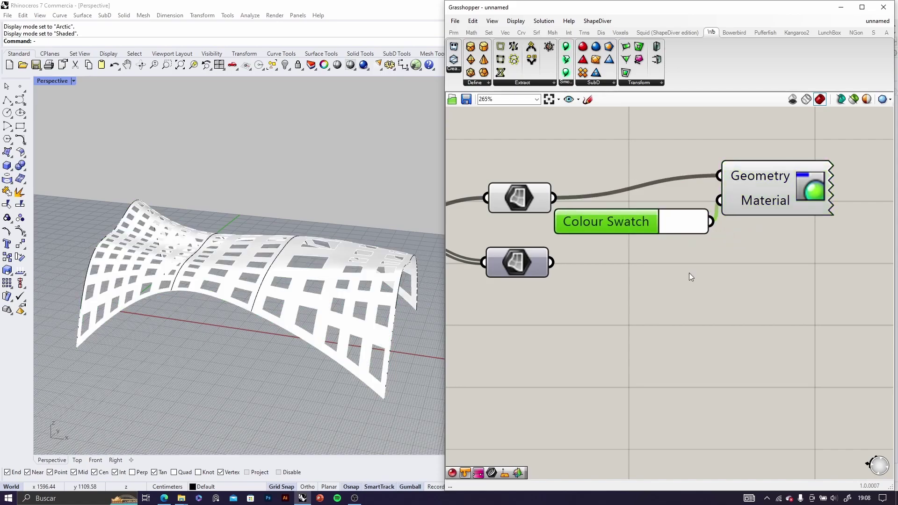
- Set the Colour Swatch to a dark red with hue 0°, saturation 100 and value 52
left_click(688, 226)
left_click_drag(726, 264, 696, 282)
left_click(615, 308)
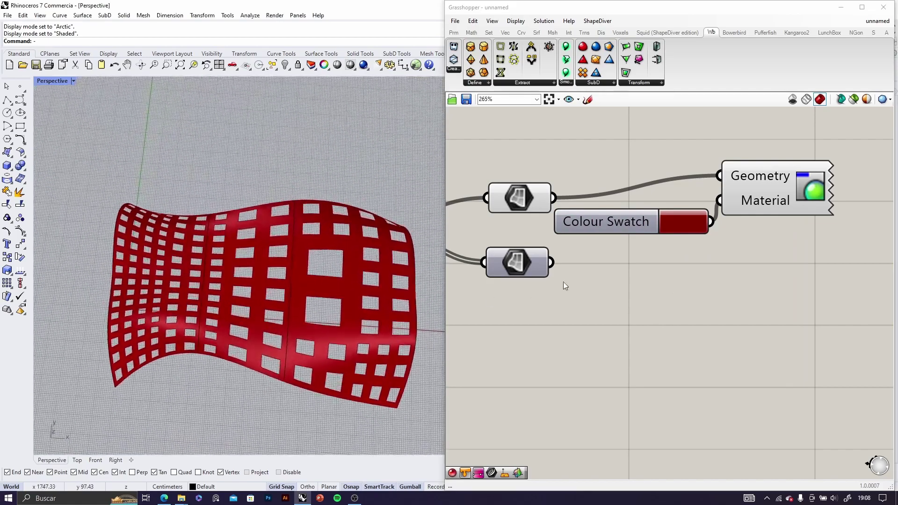
- Duplicate the Custom Preview and its Colour Swatch below the originals, and feed the copy's Geometry from the List B Surface parameter only
left_click_drag(819, 265, 681, 194)
key("ctrl+c")
key("ctrl+v")
left_click_drag(789, 194, 797, 292)
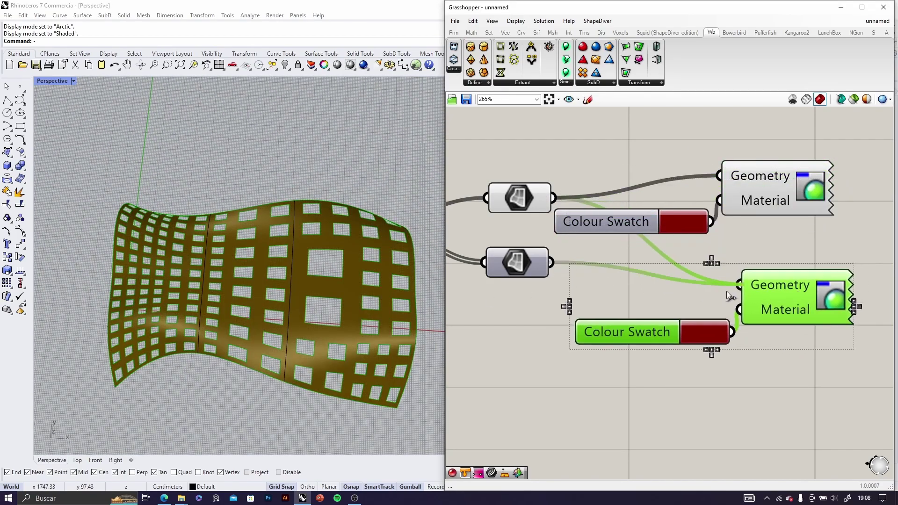
left_click(741, 379)
- Hide the preview of the List A Surface parameter
left_click(515, 201)
middle_click(515, 201)
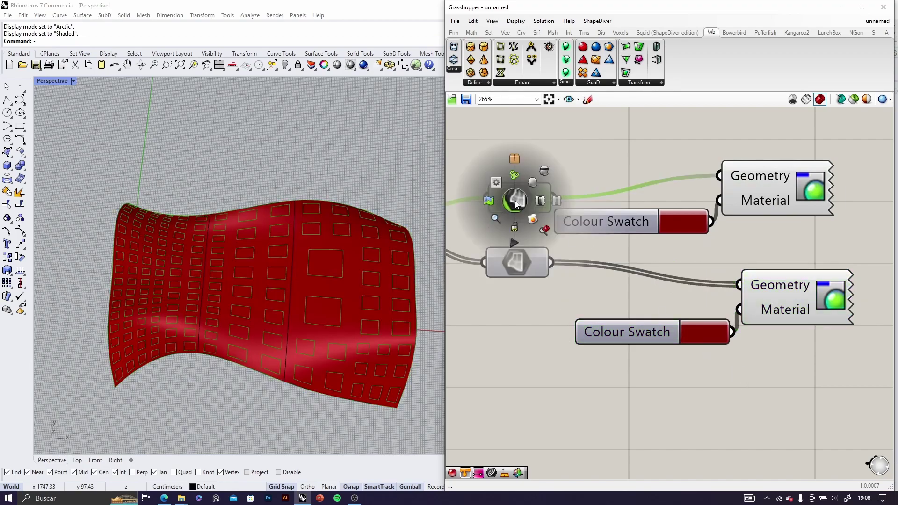
left_click(546, 172)
- Set the duplicated Colour Swatch for the List B panels to light pink
left_click(692, 335)
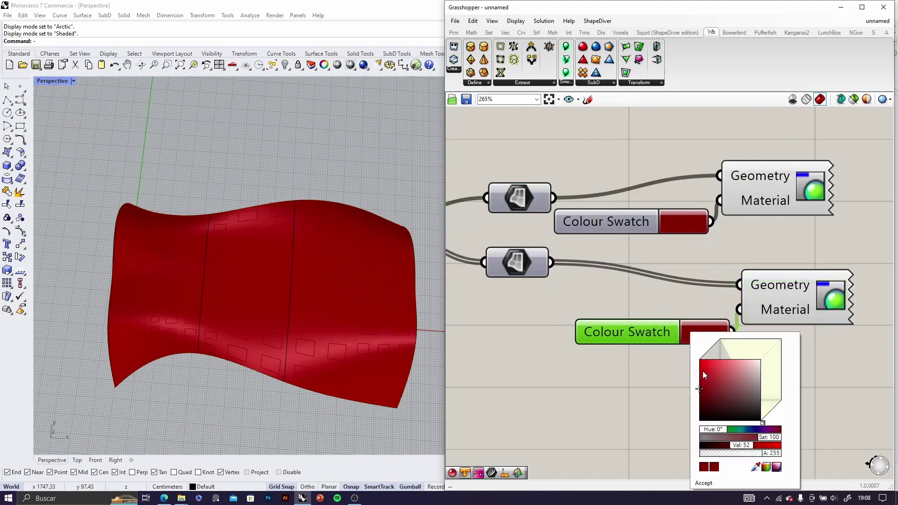
left_click(726, 358)
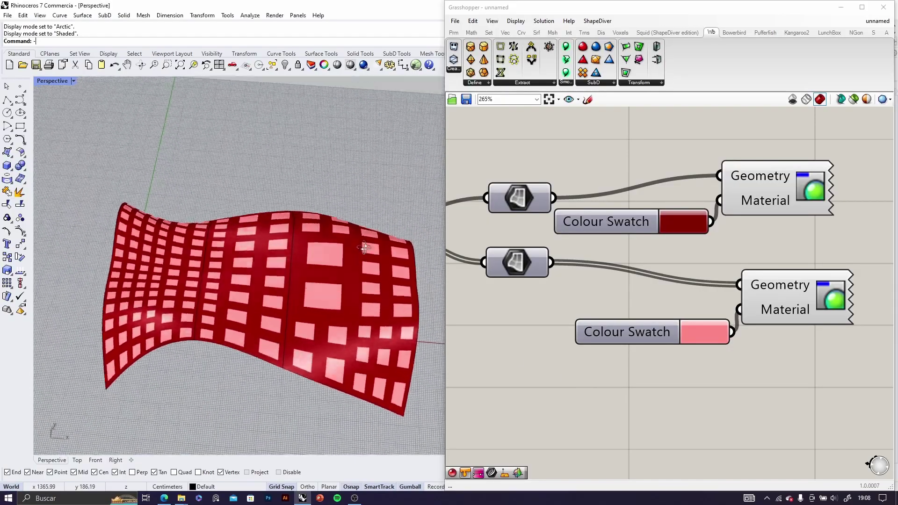